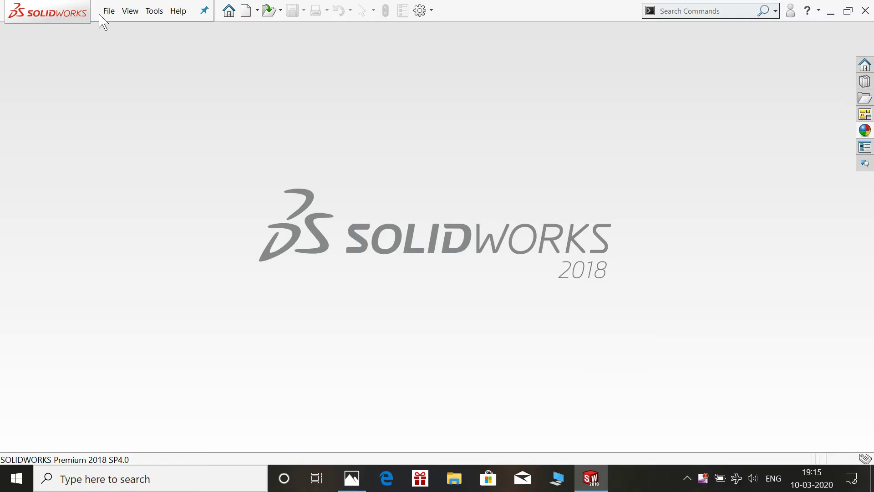
# Create a new Part document and begin Sketch1 on the Front Plane
pyautogui.click(108, 11)
pyautogui.click(143, 33)
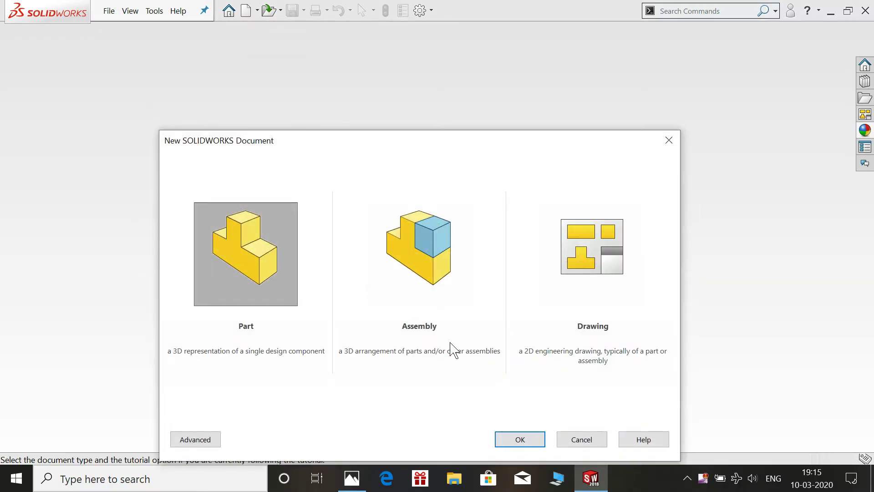
pyautogui.click(523, 442)
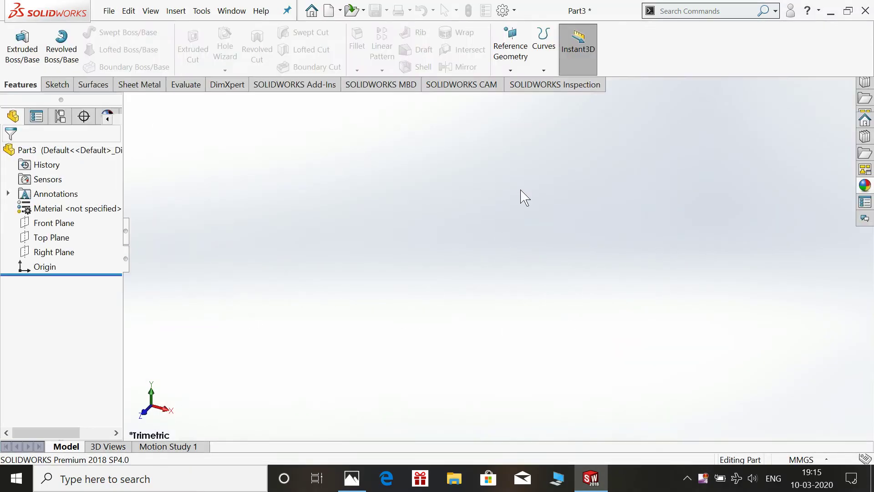
pyautogui.click(58, 241)
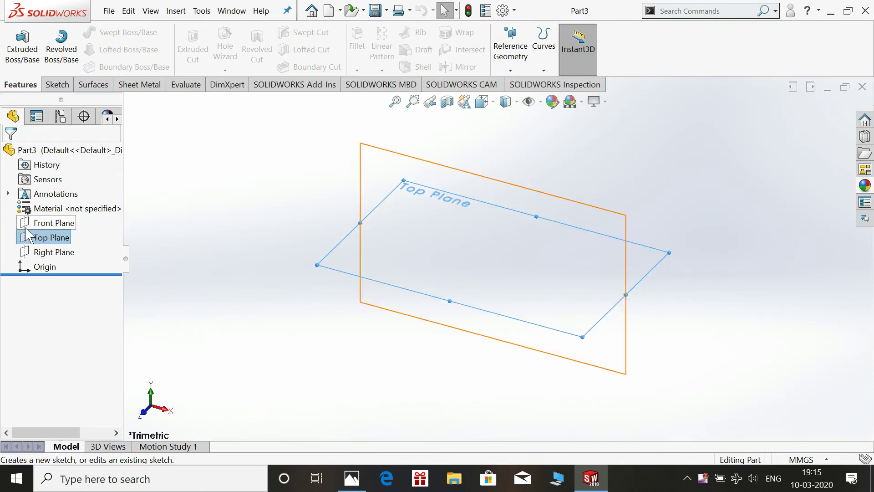
pyautogui.click(48, 223)
pyautogui.click(52, 210)
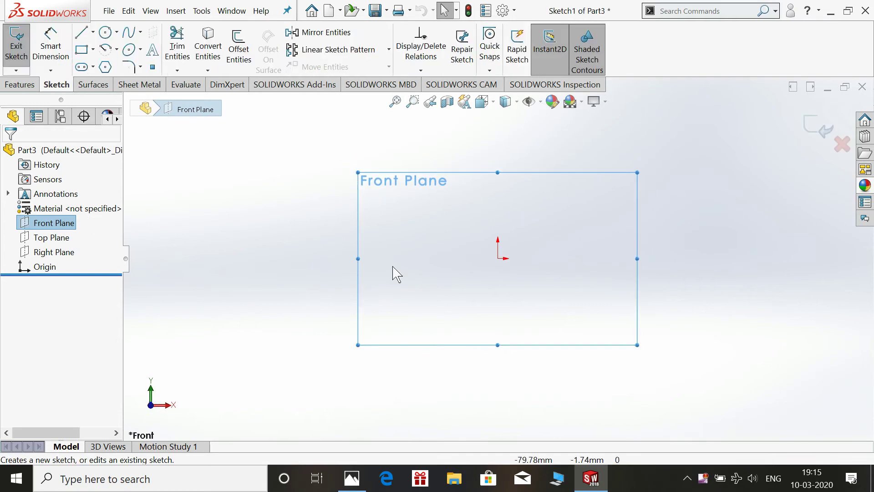
# Draw a 180° centrepoint arc centred on the origin for the outer edge
pyautogui.click(117, 50)
pyautogui.click(130, 68)
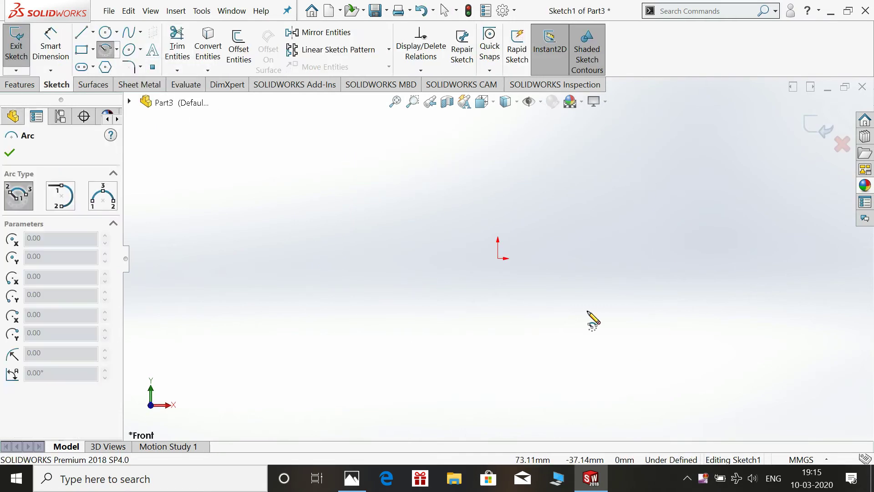
pyautogui.click(498, 258)
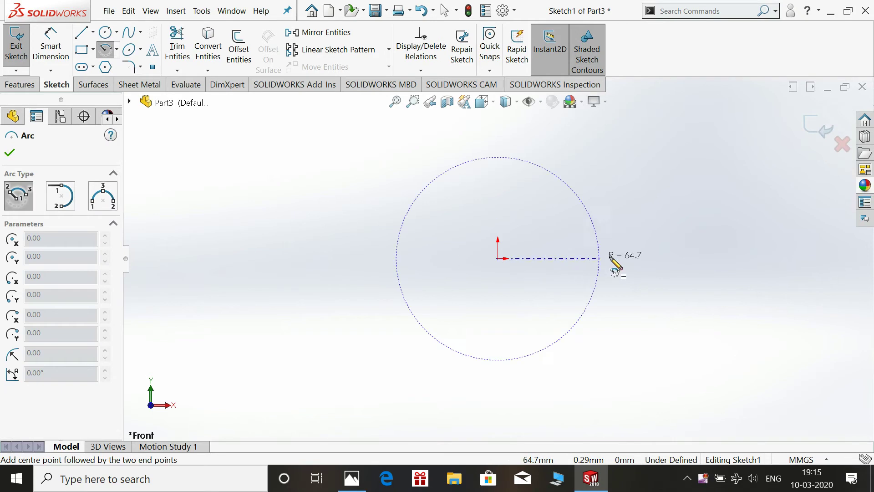
pyautogui.click(657, 259)
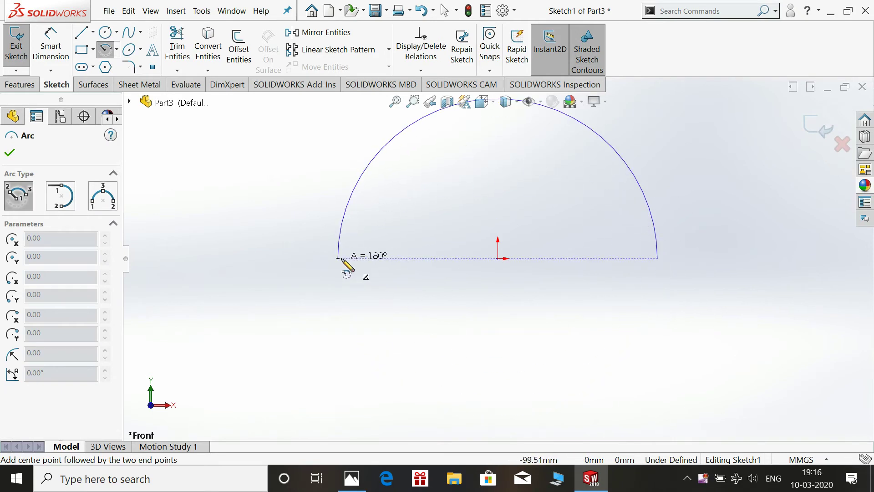
pyautogui.click(338, 258)
pyautogui.press('Escape')
# Dimension the outer arc's radius to 65 mm, checking the Dust Cap drawing
pyautogui.press('d')
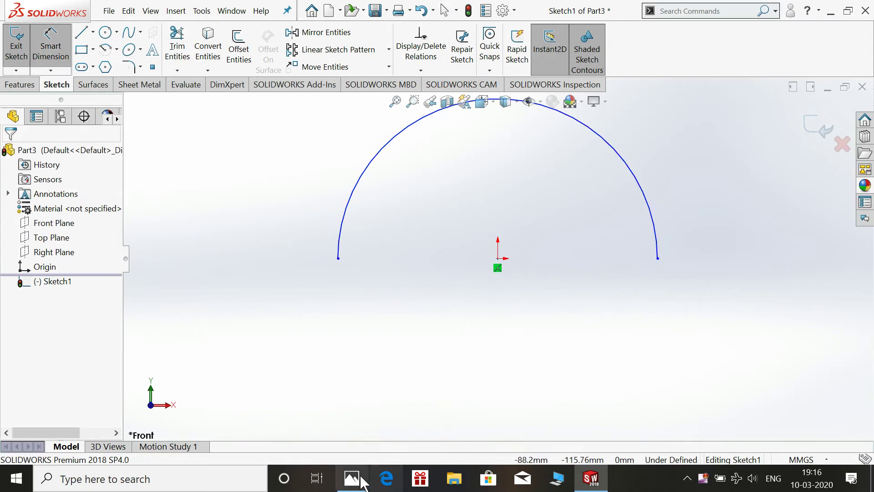
pyautogui.click(358, 479)
pyautogui.click(358, 479)
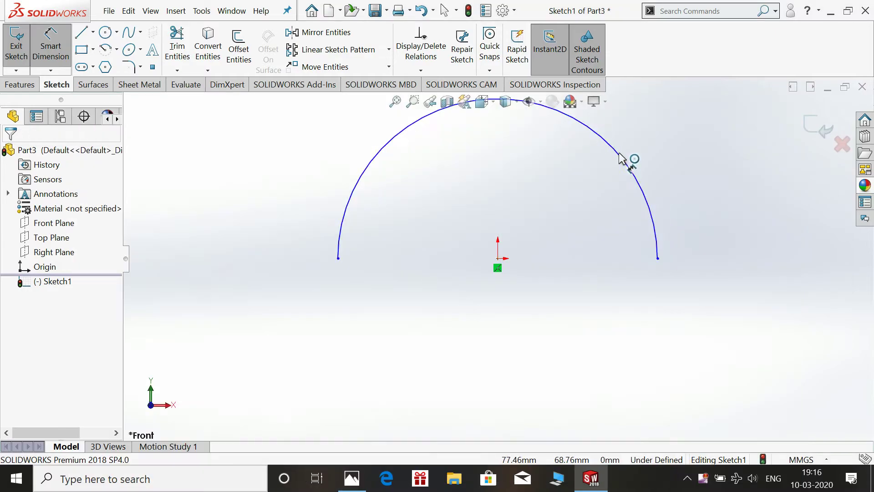
pyautogui.click(613, 155)
pyautogui.click(579, 185)
pyautogui.write('65')
pyautogui.press('Return')
pyautogui.press('Escape')
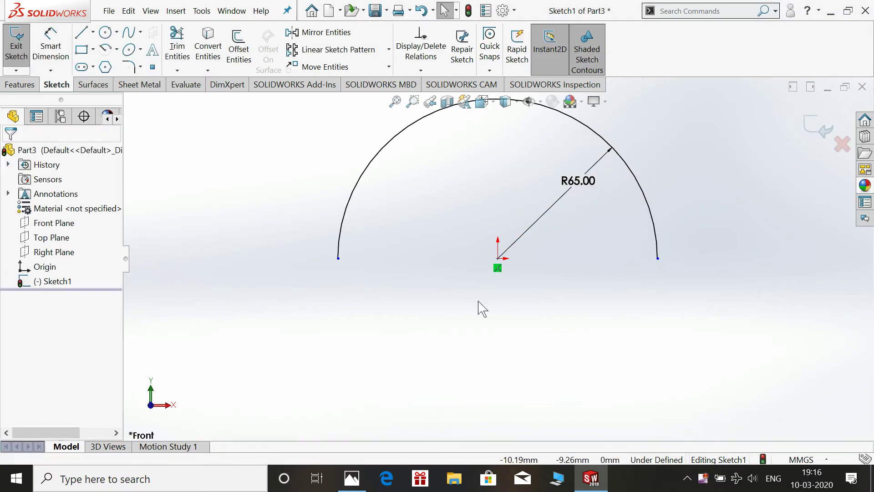
# Draw a smaller concentric inner half arc about the origin and view the Dust Cap drawing
pyautogui.click(107, 52)
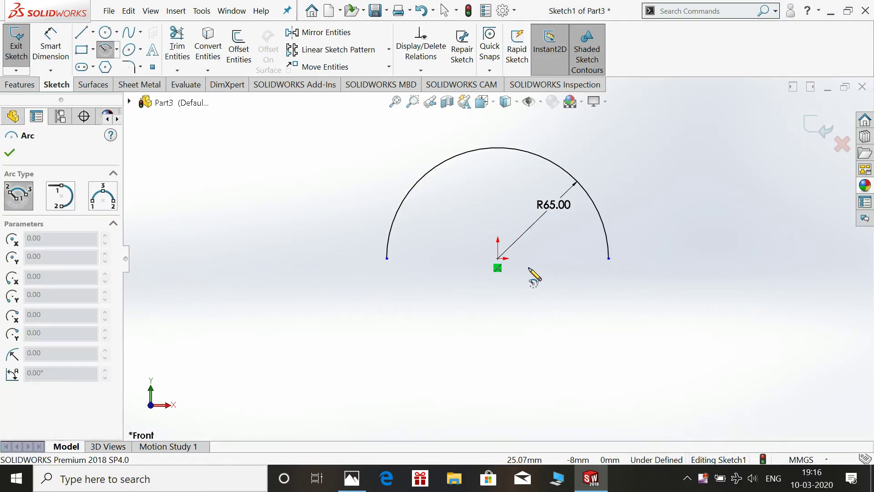
pyautogui.click(498, 258)
pyautogui.click(576, 259)
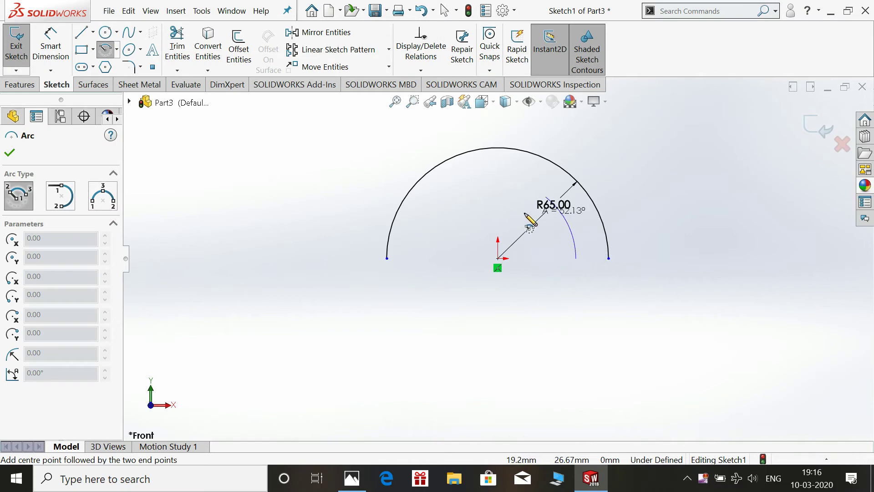
pyautogui.click(419, 258)
pyautogui.press('Escape')
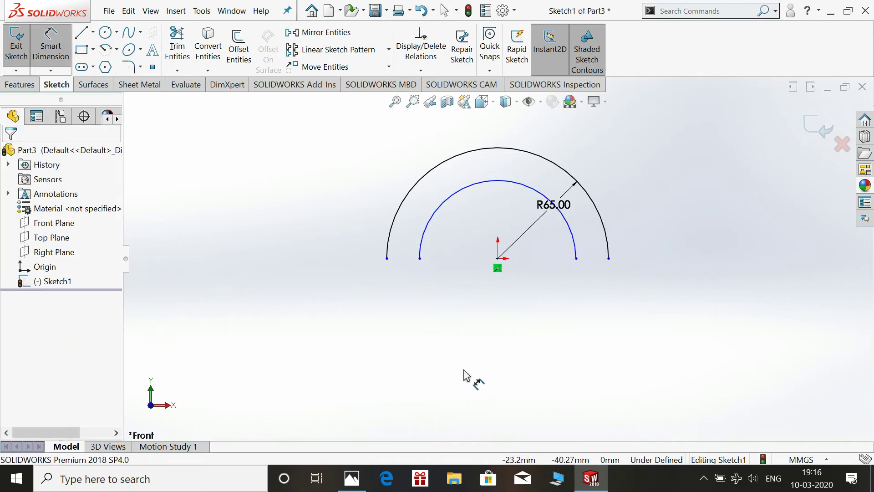
pyautogui.click(352, 477)
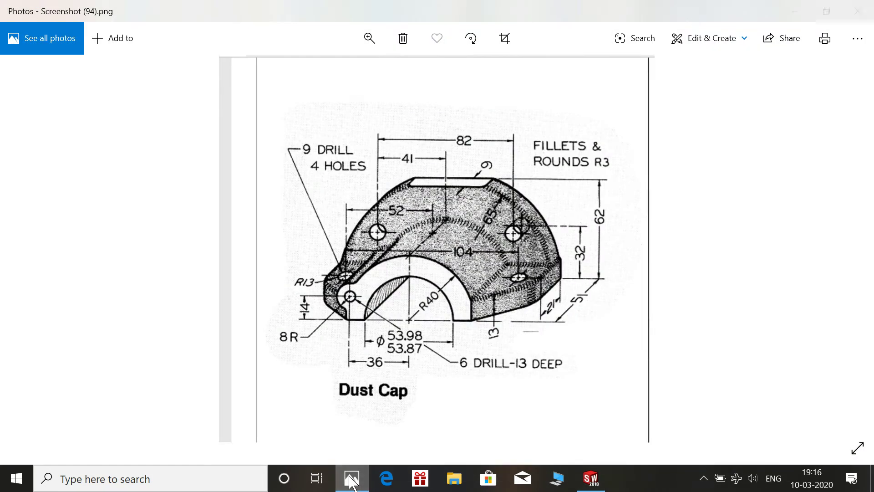
# Dimension the inner arc's radius to 40 mm
pyautogui.click(352, 478)
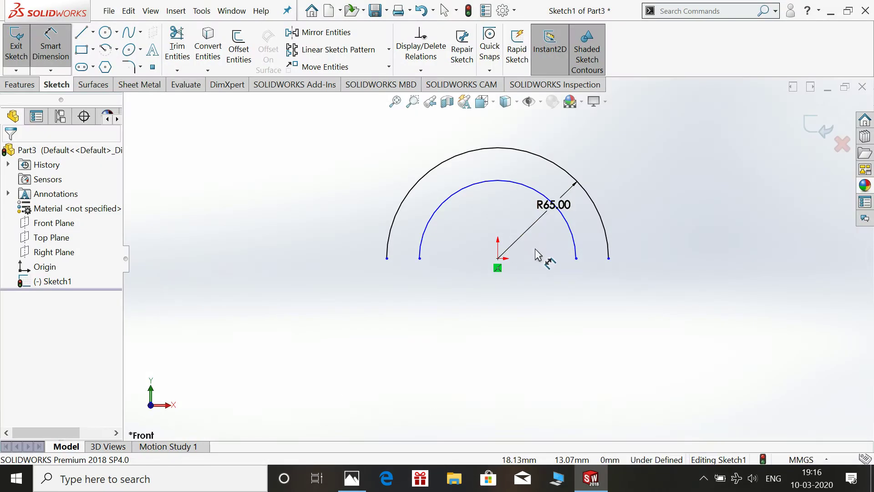
pyautogui.click(498, 261)
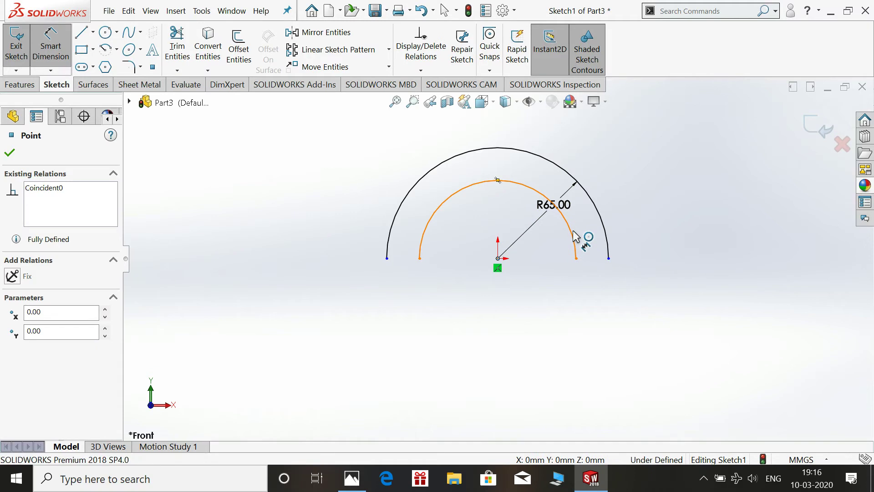
pyautogui.click(574, 239)
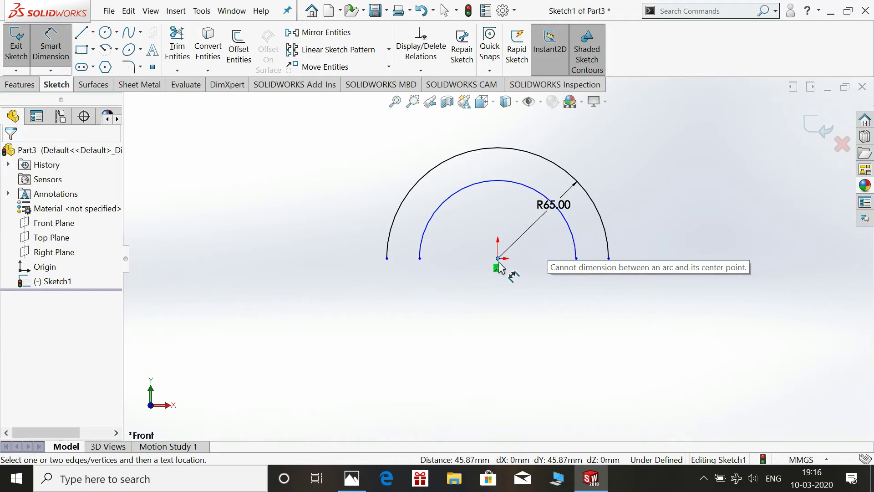
pyautogui.click(498, 263)
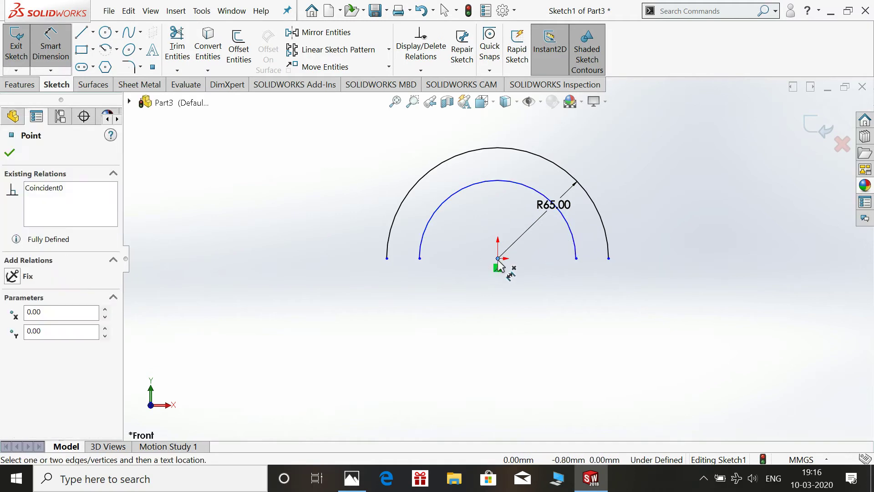
pyautogui.click(575, 232)
pyautogui.click(548, 251)
pyautogui.write('40')
pyautogui.press('Return')
pyautogui.press('Escape')
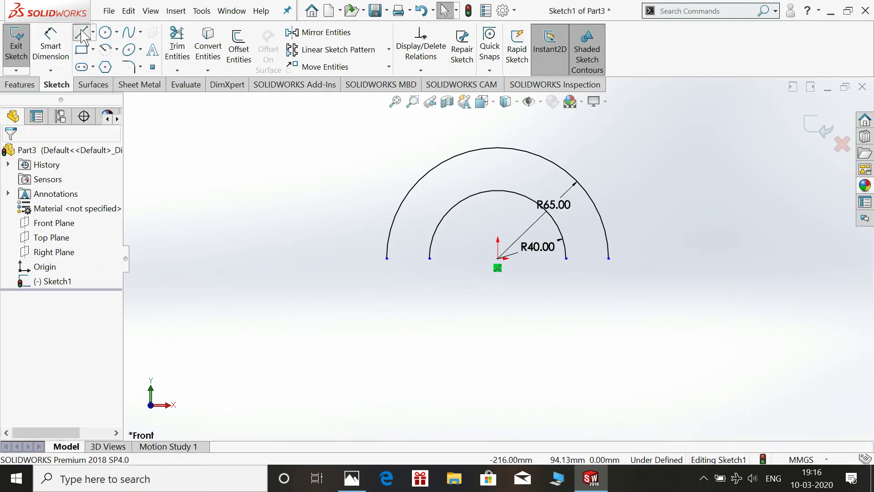
# Draw two base lines joining the inner and outer arc ends on each side
pyautogui.click(82, 33)
pyautogui.moveTo(387, 258); pyautogui.dragTo(429, 258)
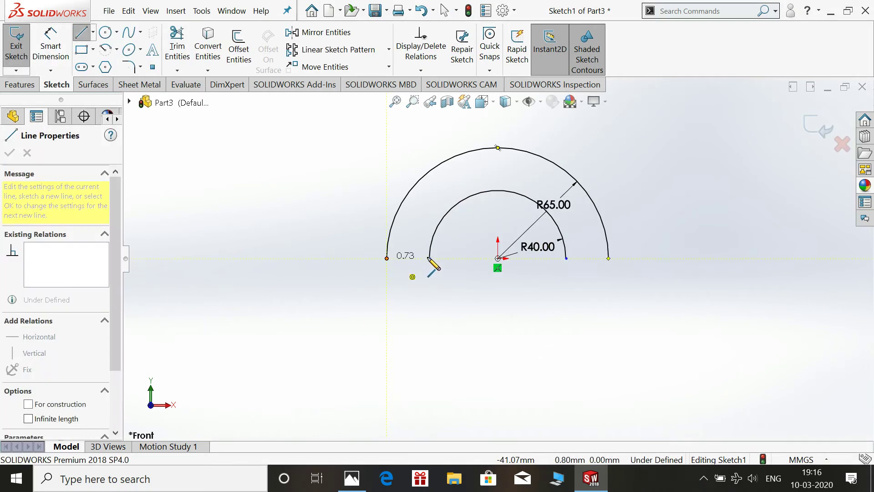
pyautogui.press('Escape')
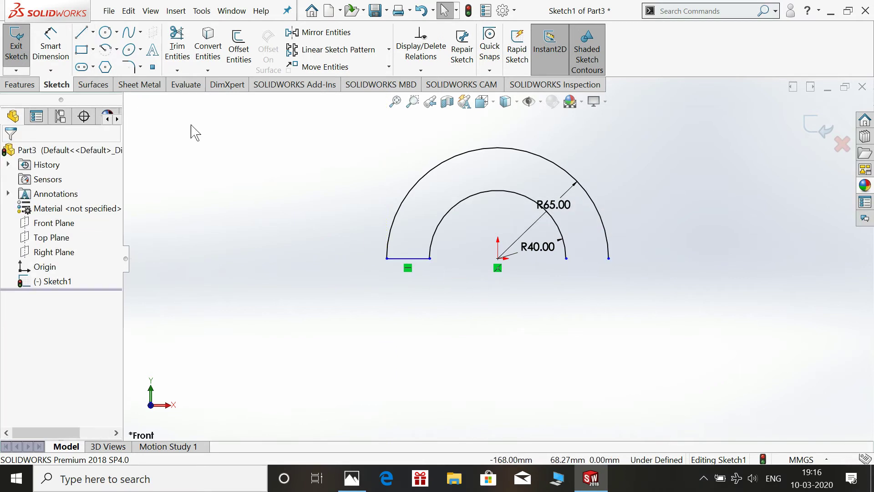
pyautogui.click(82, 36)
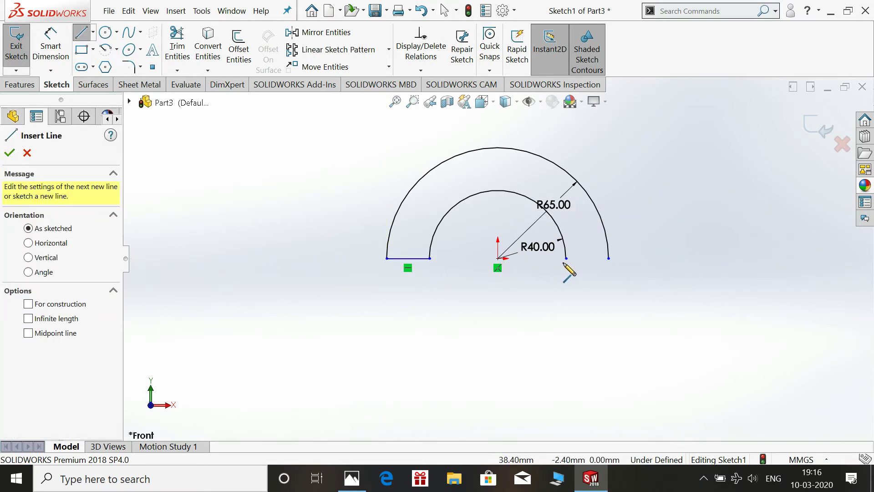
pyautogui.moveTo(567, 259); pyautogui.dragTo(609, 258)
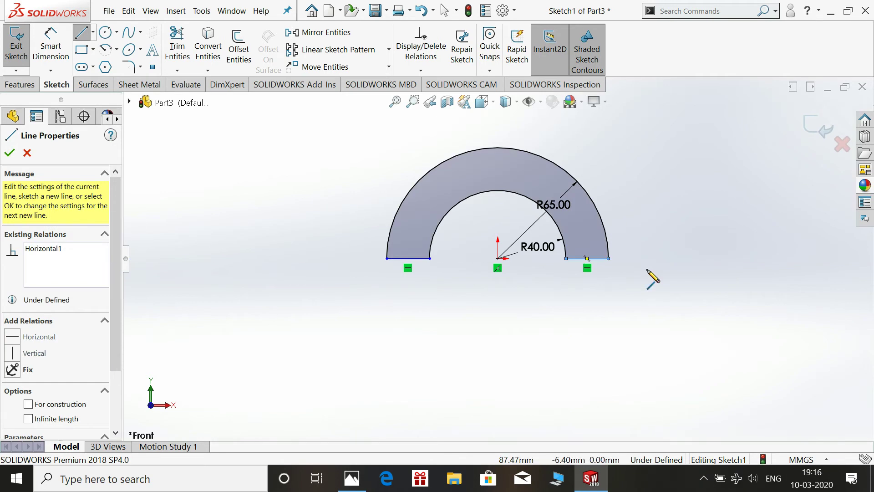
pyautogui.press('Escape')
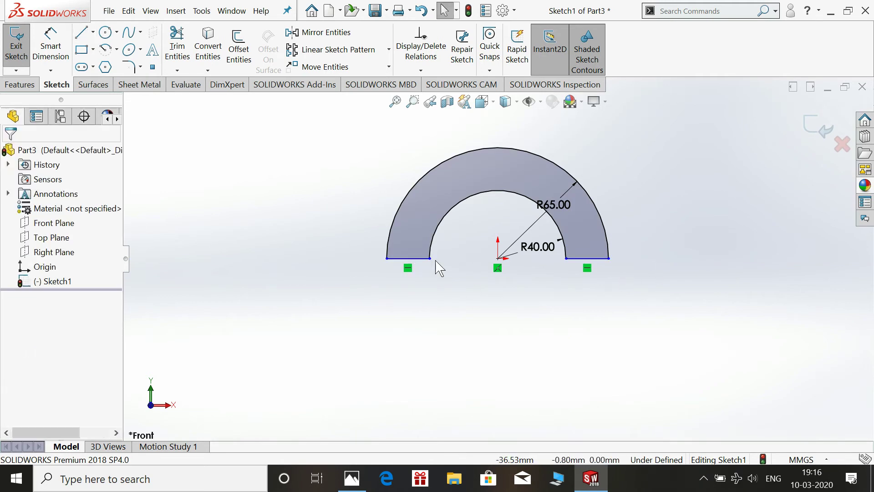
# Make both inner arc endpoints horizontal with the arc centre, then exit the sketch
pyautogui.click(430, 258)
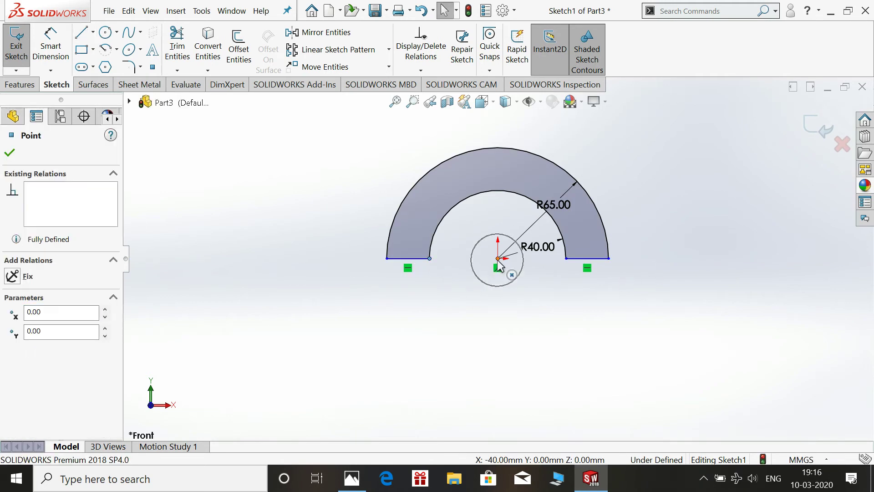
pyautogui.keyDown('ctrl'); pyautogui.click(498, 259); pyautogui.keyUp('ctrl')
pyautogui.click(523, 206)
pyautogui.click(559, 278)
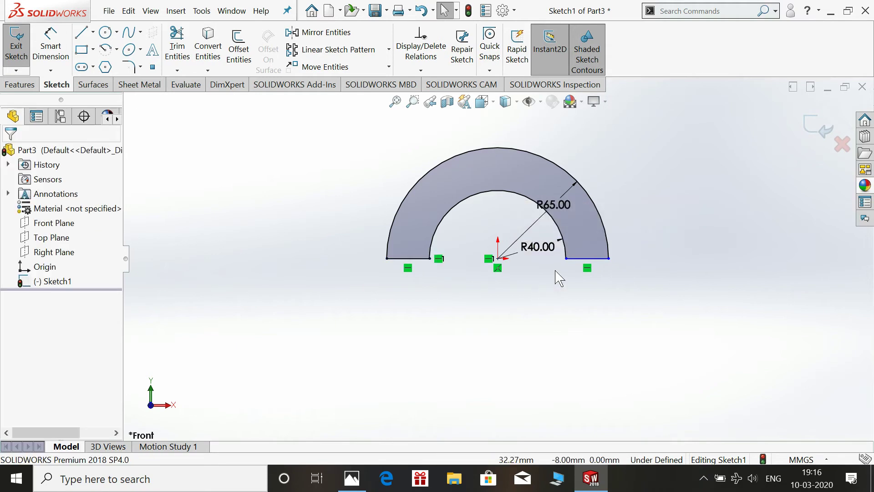
pyautogui.click(566, 258)
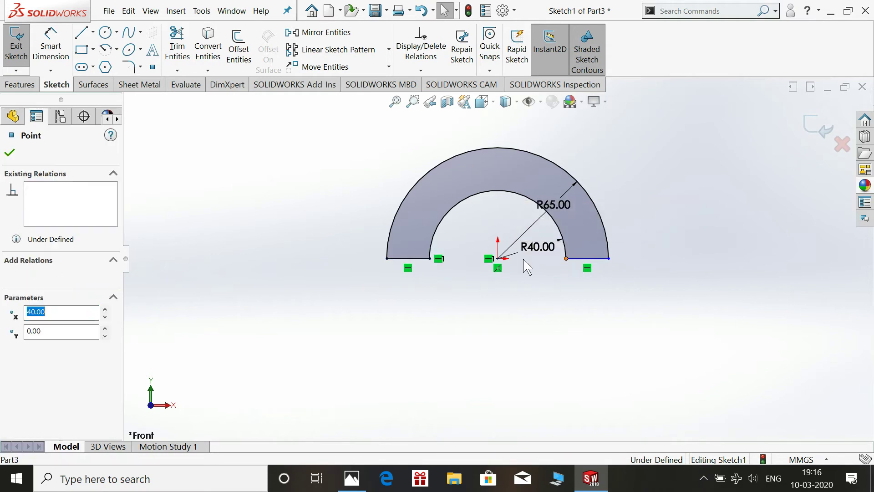
pyautogui.keyDown('ctrl'); pyautogui.click(497, 259); pyautogui.keyUp('ctrl')
pyautogui.click(524, 230)
pyautogui.click(563, 308)
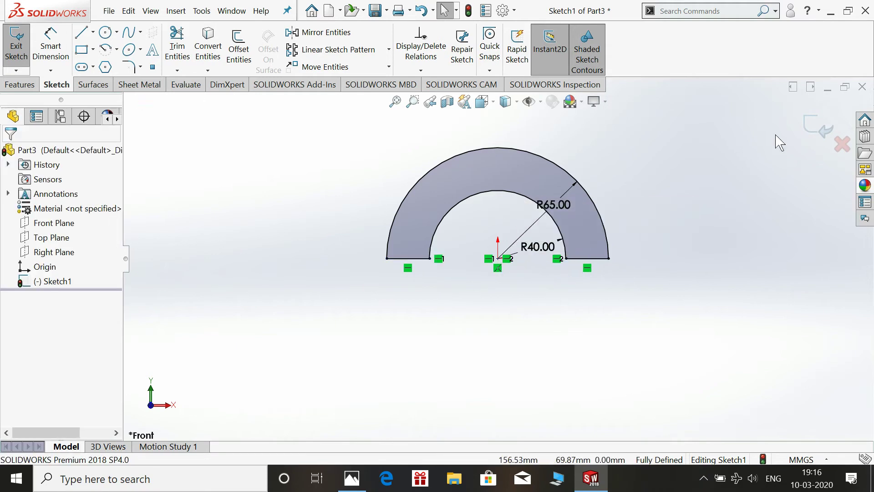
pyautogui.click(820, 126)
pyautogui.press('space')
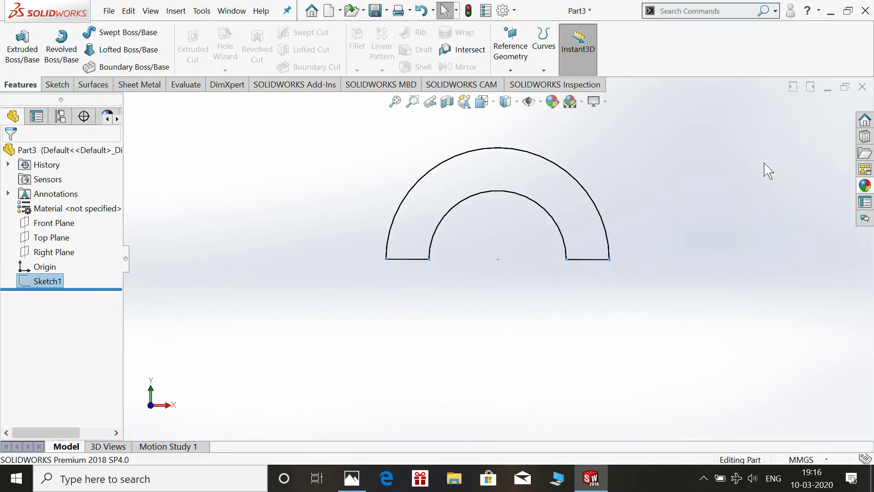
# Extrude the half-ring sketch 9 mm deep into Boss-Extrude1
pyautogui.click(22, 45)
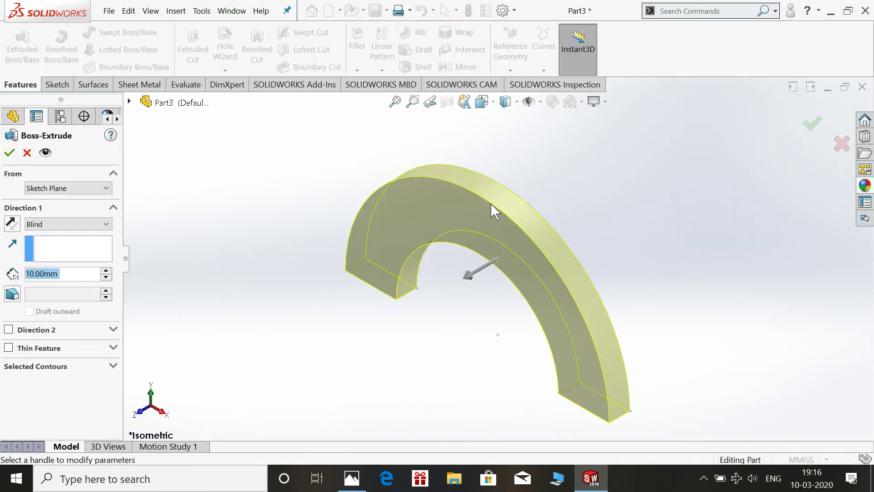
pyautogui.click(364, 478)
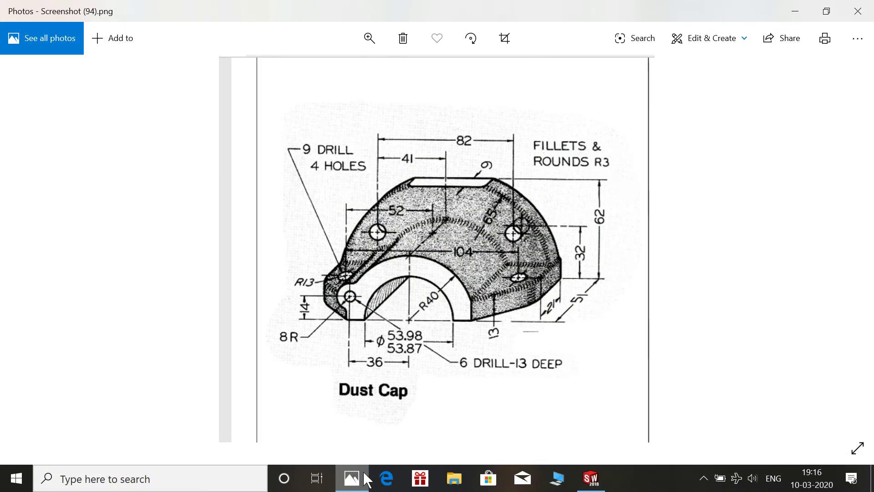
pyautogui.click(365, 476)
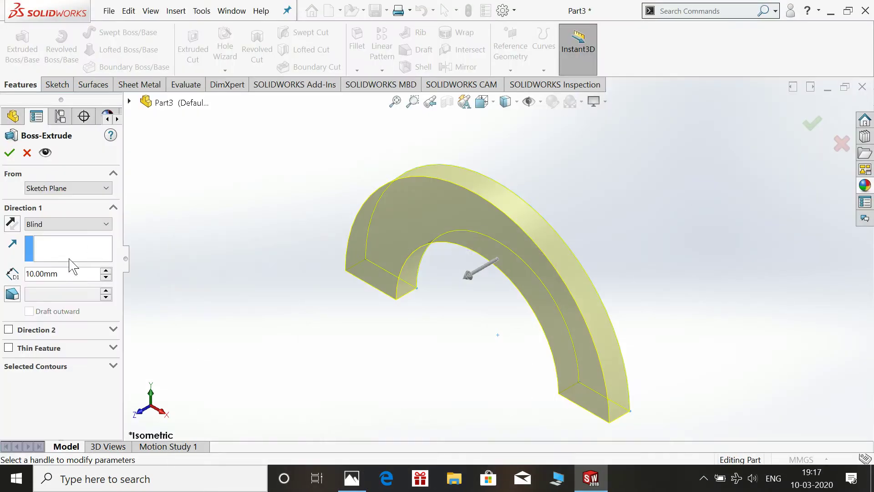
pyautogui.write('9')
pyautogui.press('Return')
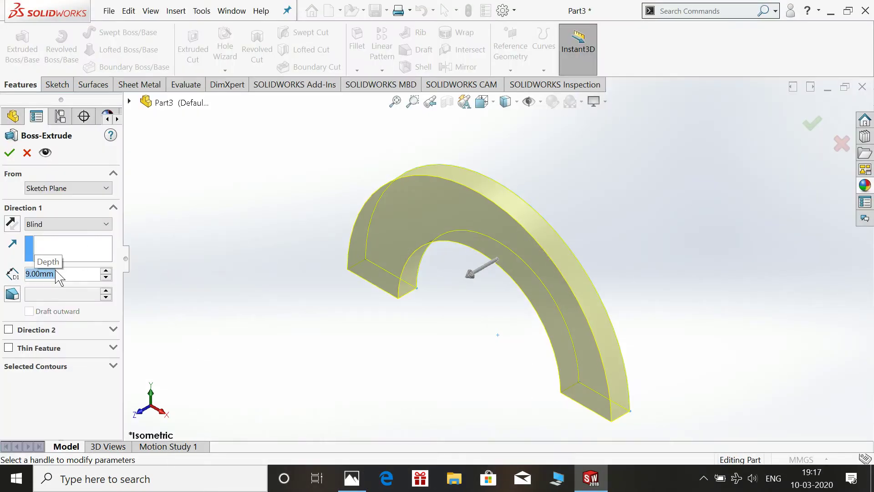
pyautogui.click(8, 152)
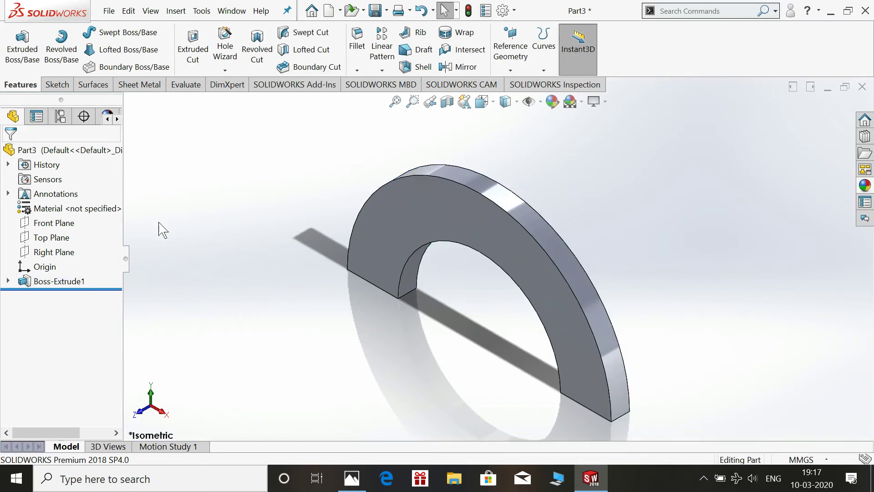
pyautogui.click(57, 223)
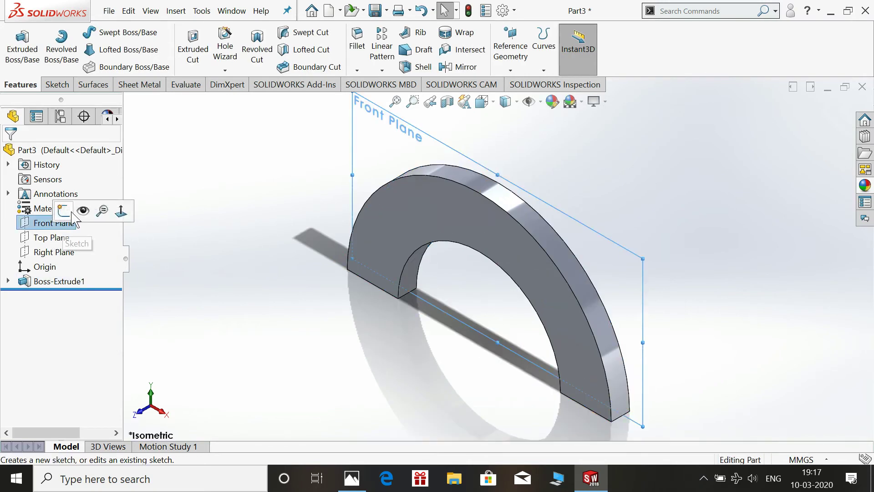
# Start a Front Plane sketch viewed normal to it and convert the inner R40 arc edge
pyautogui.click(63, 210)
pyautogui.press('space')
pyautogui.click(230, 208)
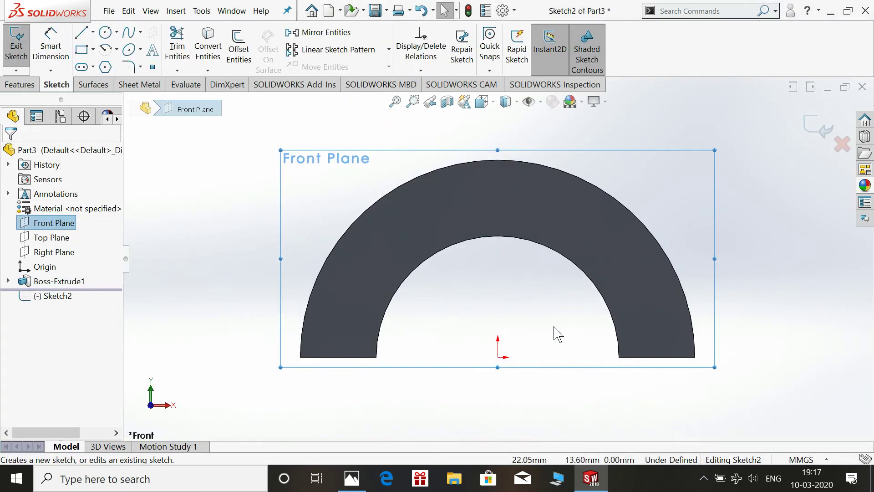
pyautogui.click(613, 228)
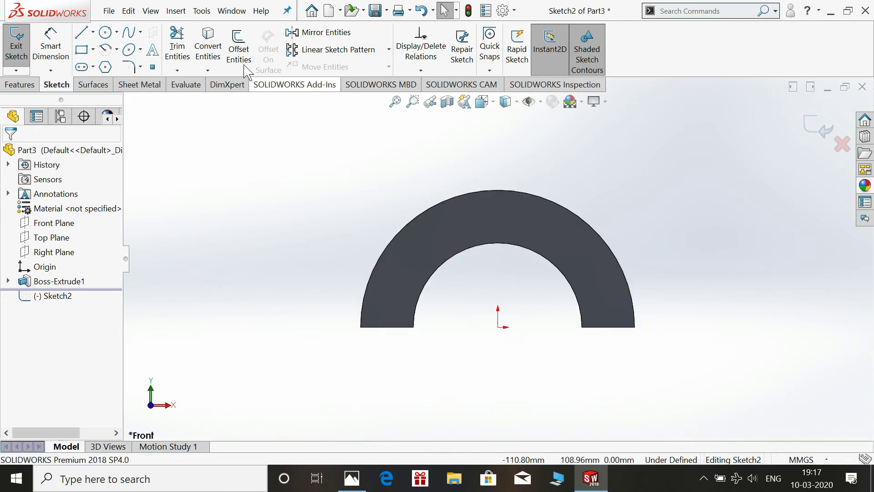
pyautogui.click(208, 45)
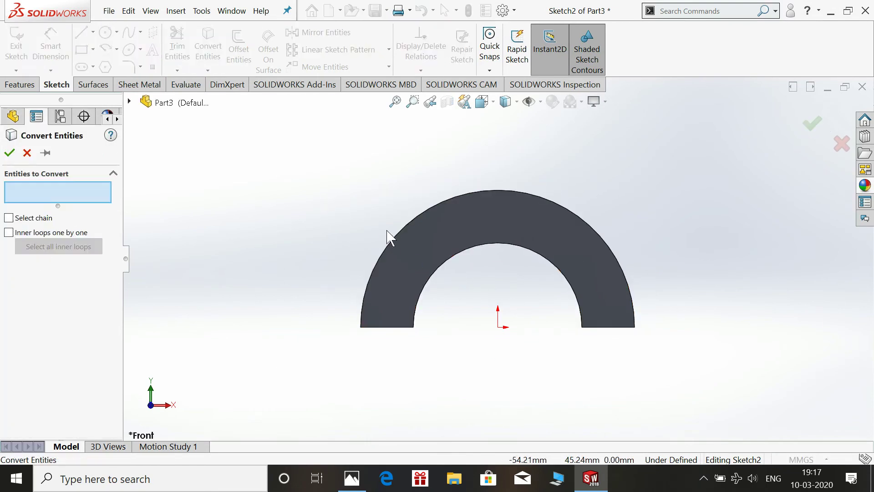
pyautogui.click(461, 251)
pyautogui.click(10, 153)
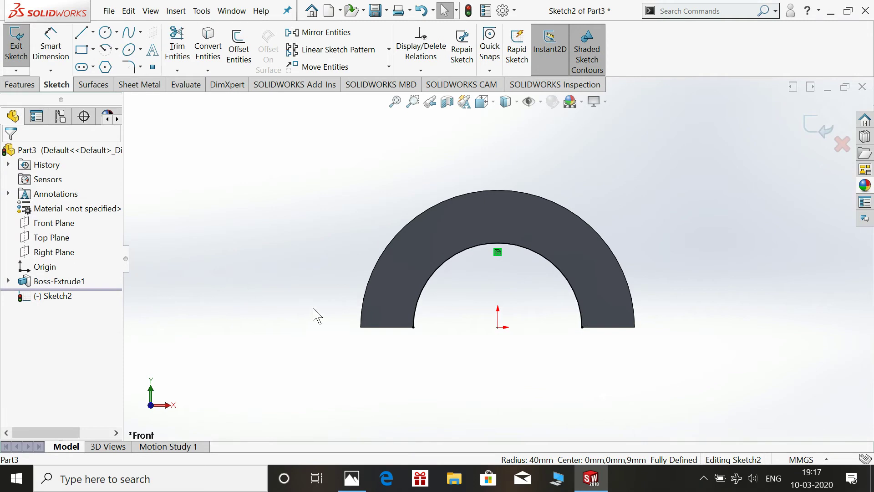
# Draw an origin-centred circle and dimension it to Ø53.87
pyautogui.click(106, 32)
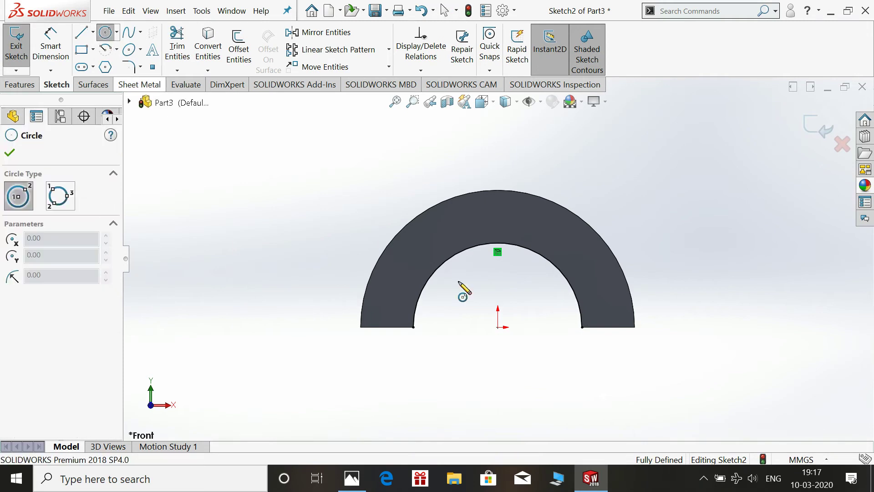
pyautogui.click(498, 327)
pyautogui.click(543, 333)
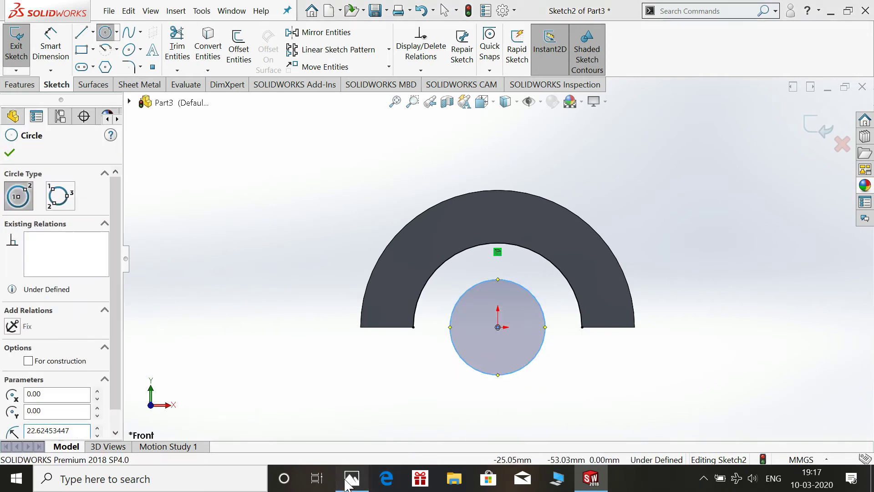
pyautogui.click(346, 478)
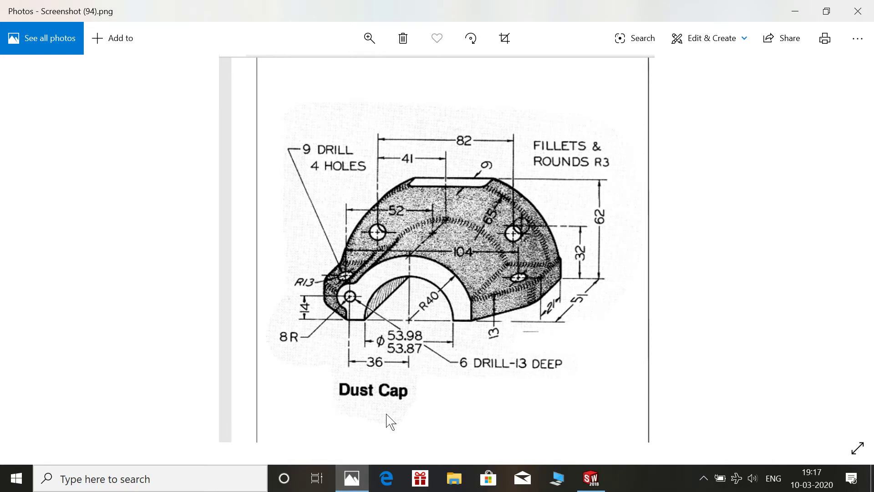
pyautogui.click(351, 478)
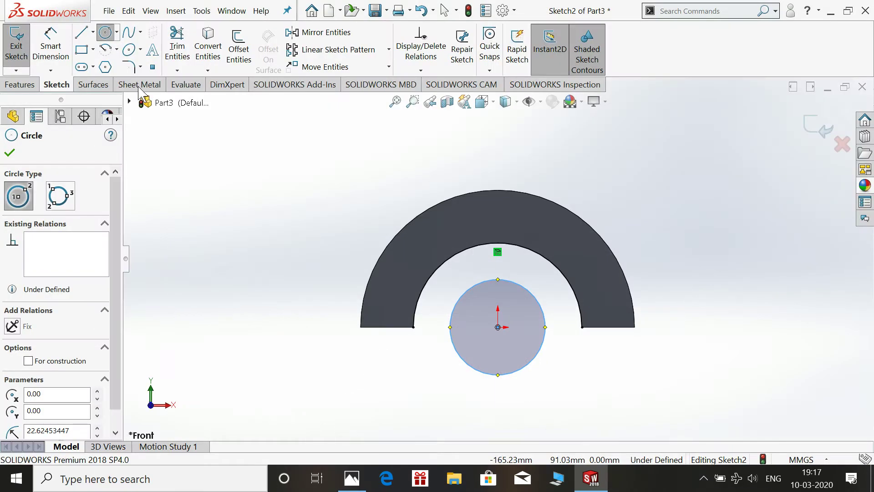
pyautogui.click(50, 55)
pyautogui.click(467, 289)
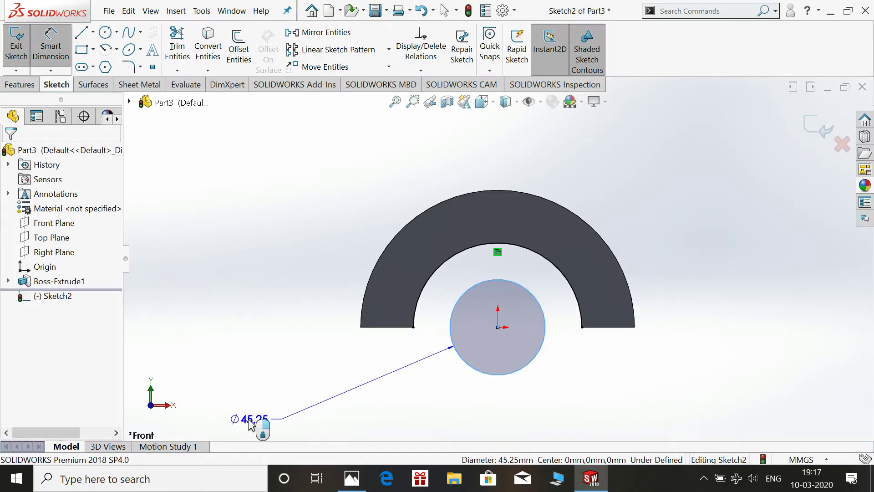
pyautogui.click(254, 419)
pyautogui.write('53.87')
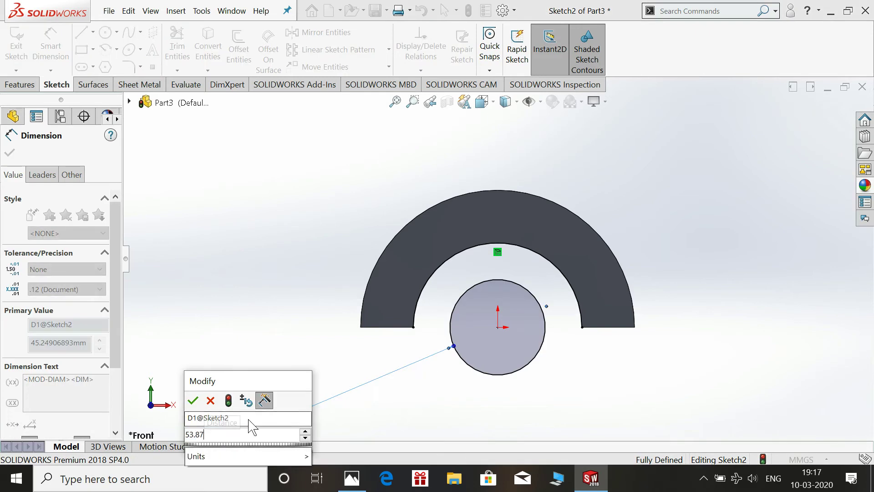
pyautogui.press('Return')
pyautogui.press('Escape')
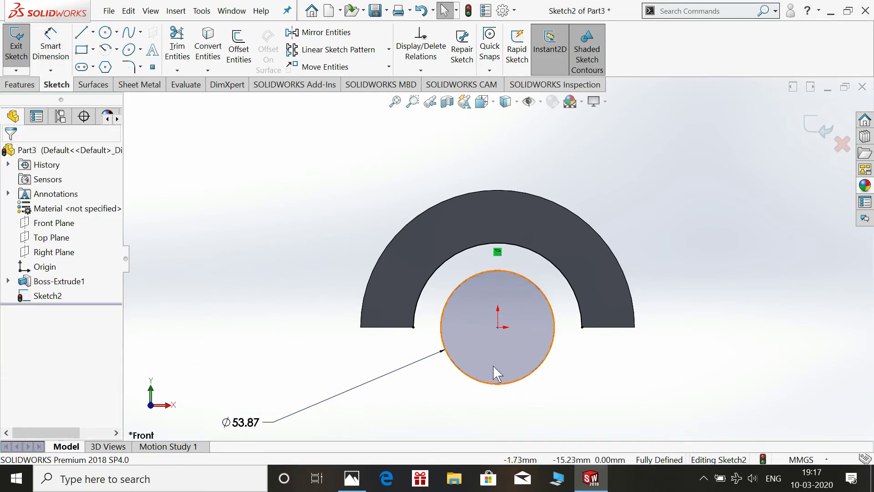
# Join the circle to the arc ends with two horizontal lines and trim the circle's lower half
pyautogui.click(81, 34)
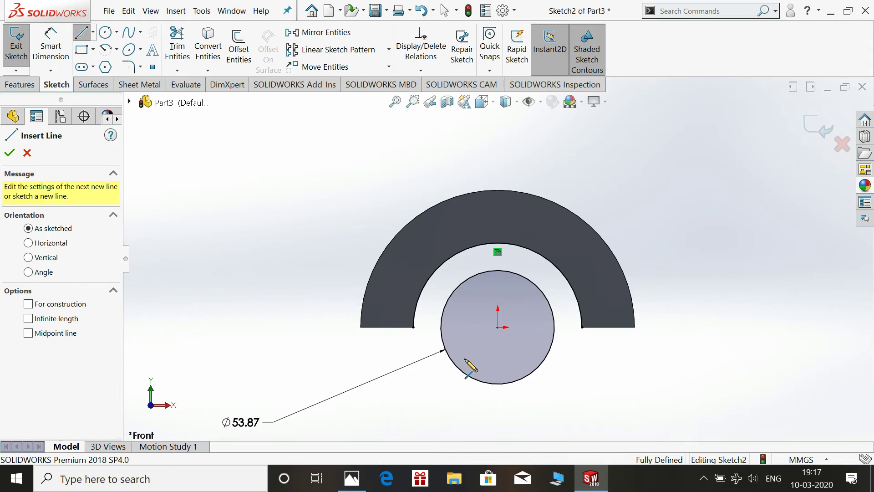
pyautogui.moveTo(441, 327); pyautogui.dragTo(413, 327)
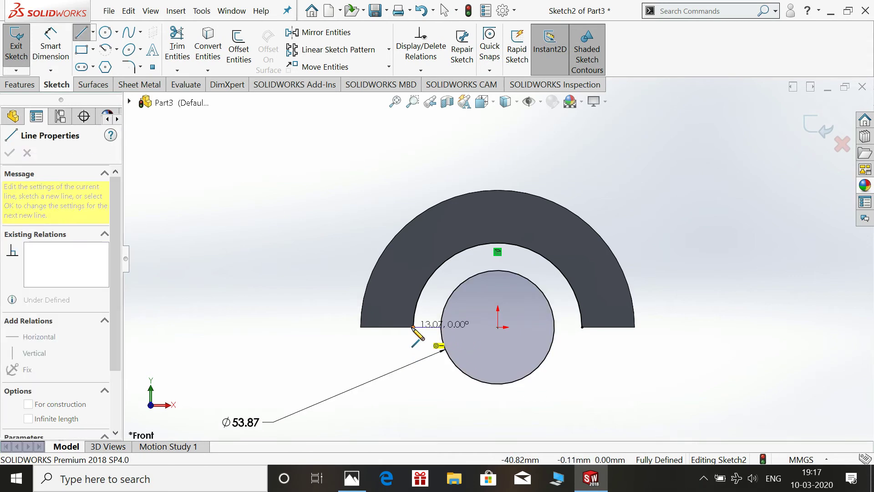
pyautogui.press('Escape')
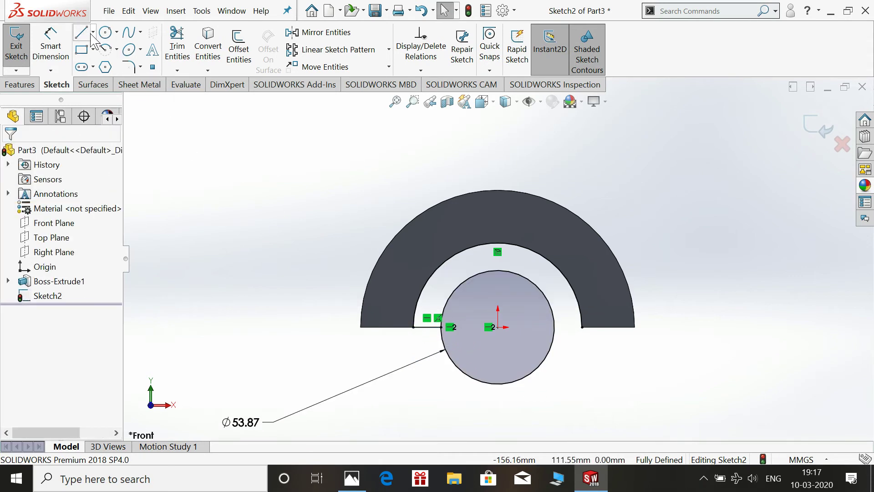
pyautogui.click(91, 35)
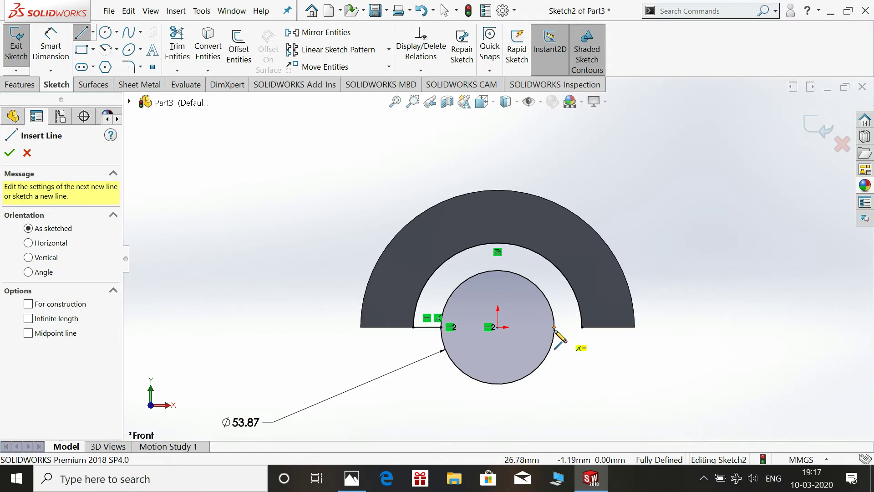
pyautogui.moveTo(554, 327); pyautogui.dragTo(582, 327)
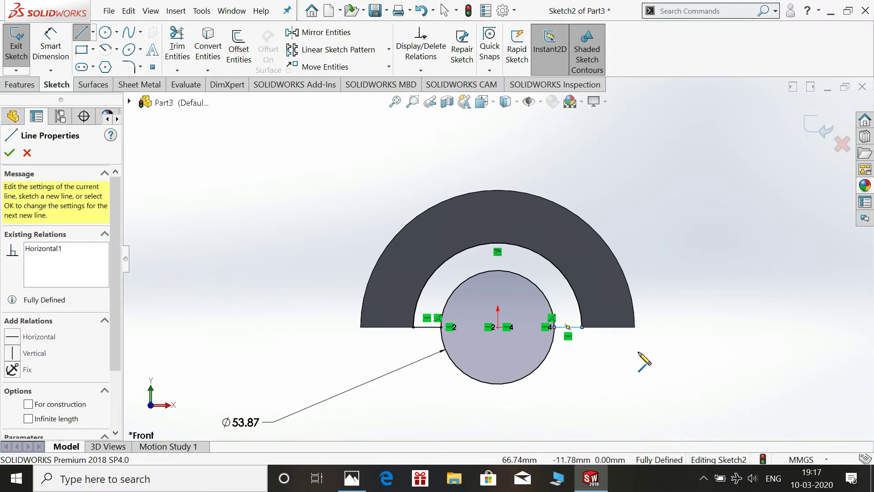
pyautogui.press('Escape')
pyautogui.click(177, 46)
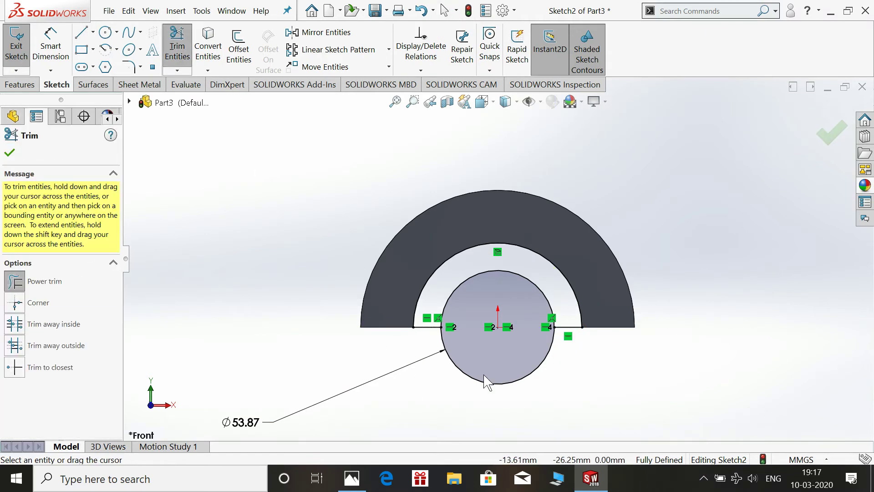
pyautogui.moveTo(484, 382); pyautogui.dragTo(549, 380)
pyautogui.press('Escape')
# Exit Sketch2, return to isometric view, and cancel an accidental Revolve
pyautogui.click(818, 130)
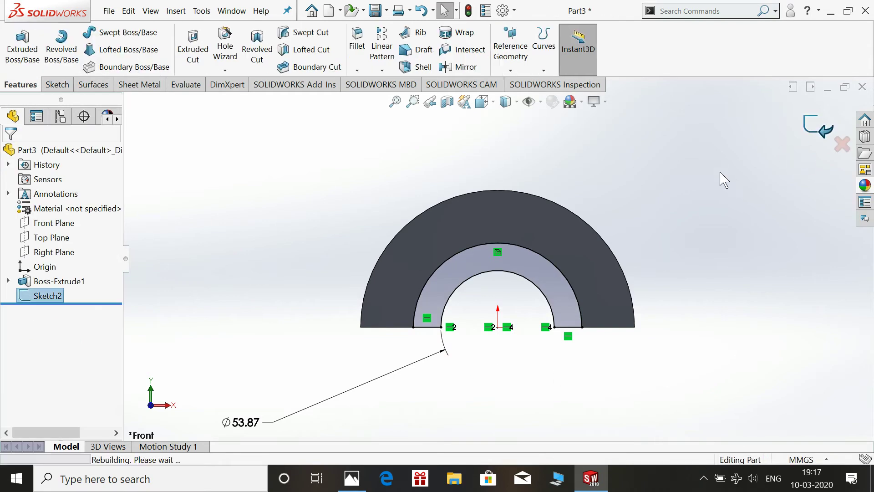
pyautogui.press('space')
pyautogui.click(800, 165)
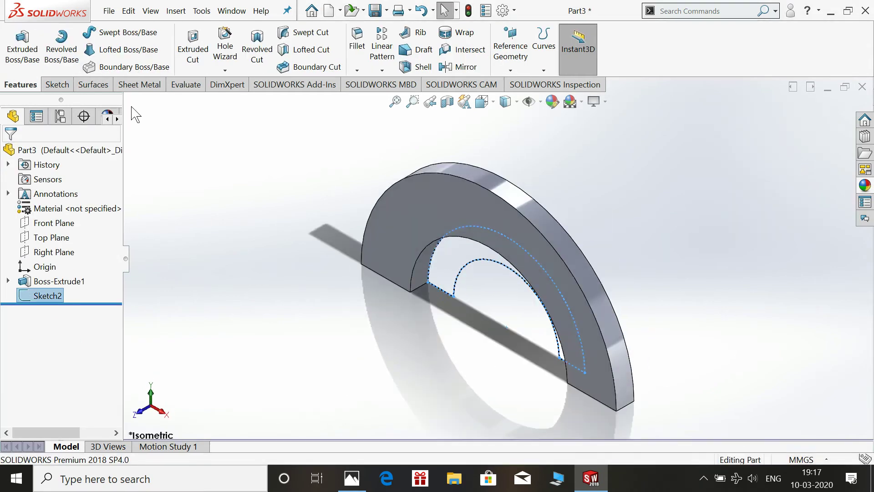
pyautogui.click(47, 64)
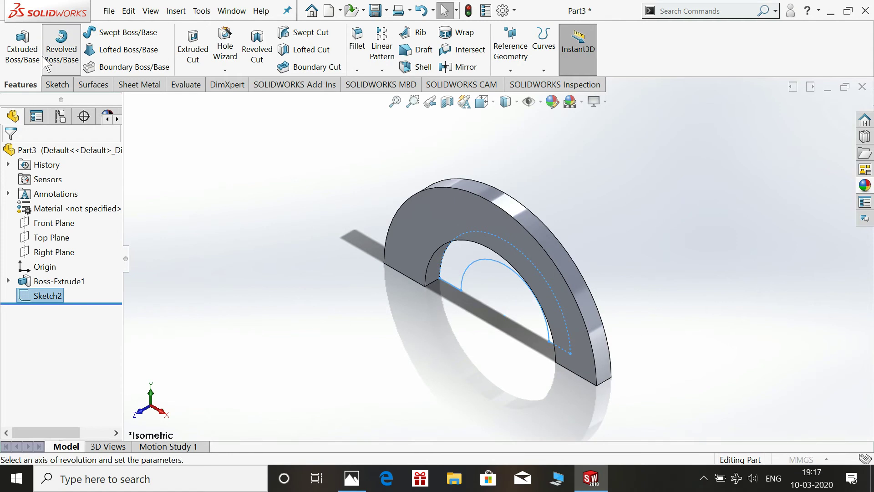
pyautogui.click(27, 153)
# Extrude Sketch2 51 mm as Boss-Extrude2, merged with the base plate
pyautogui.click(21, 48)
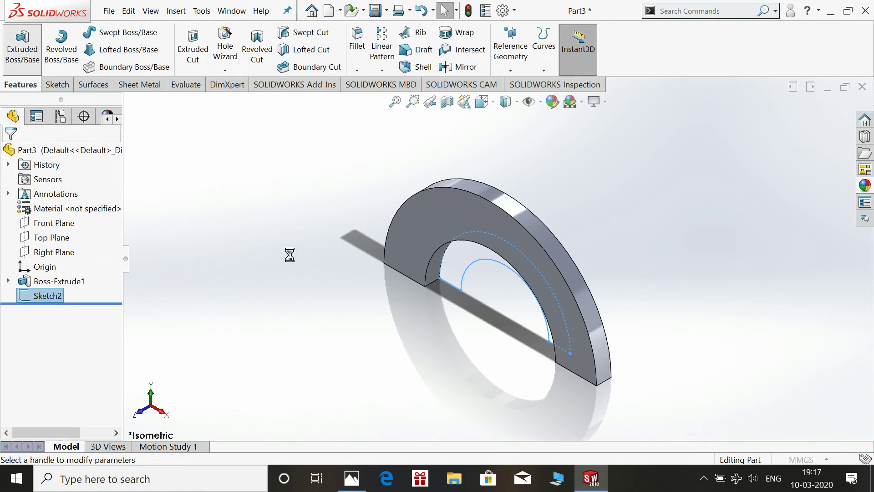
pyautogui.click(353, 478)
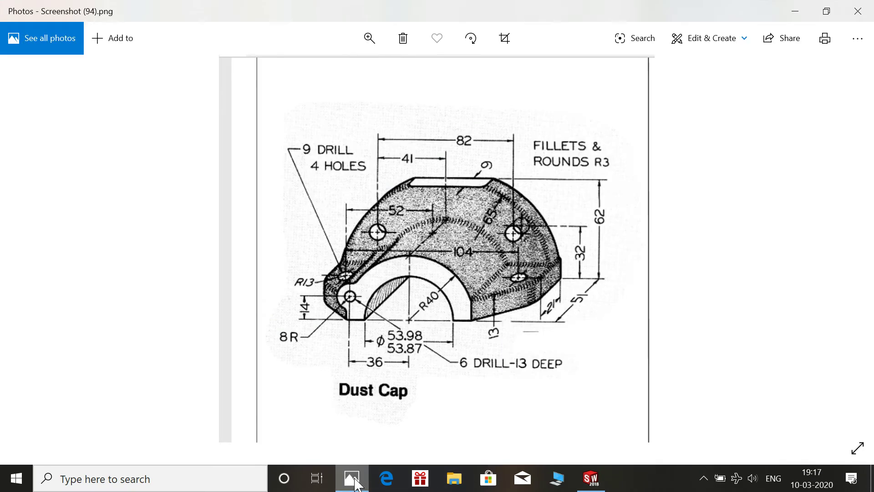
pyautogui.click(353, 477)
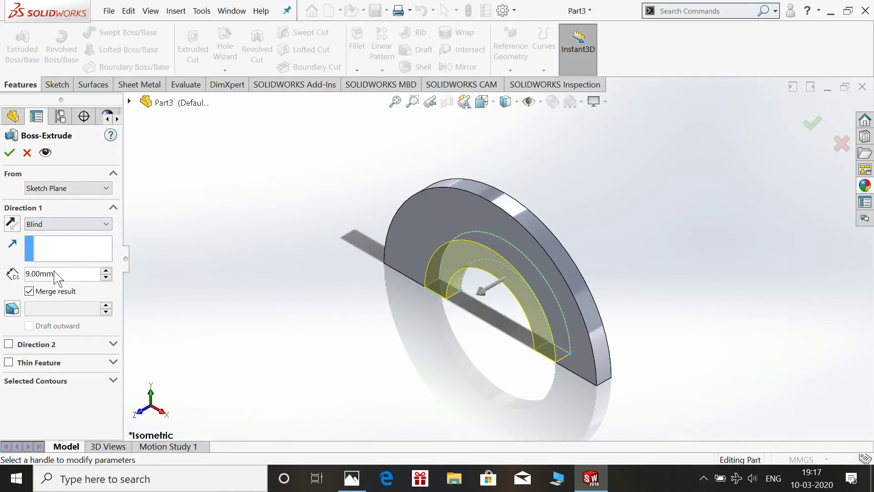
pyautogui.write('51')
pyautogui.press('Return')
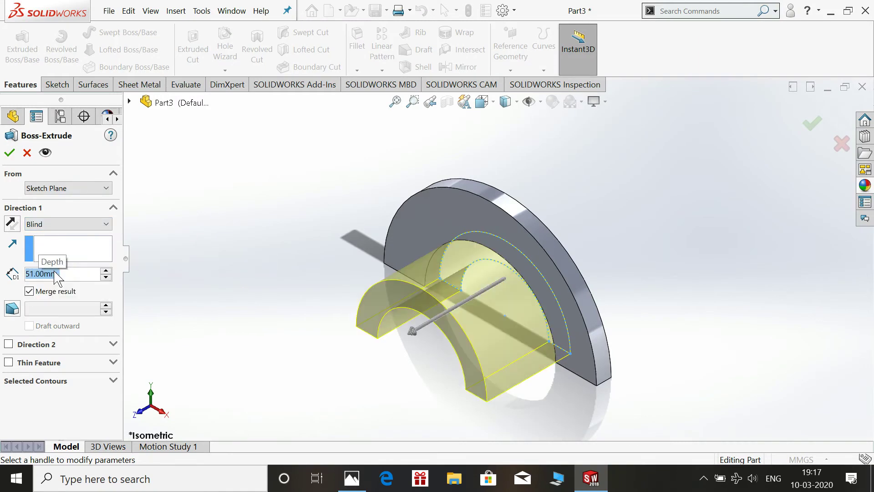
pyautogui.click(9, 153)
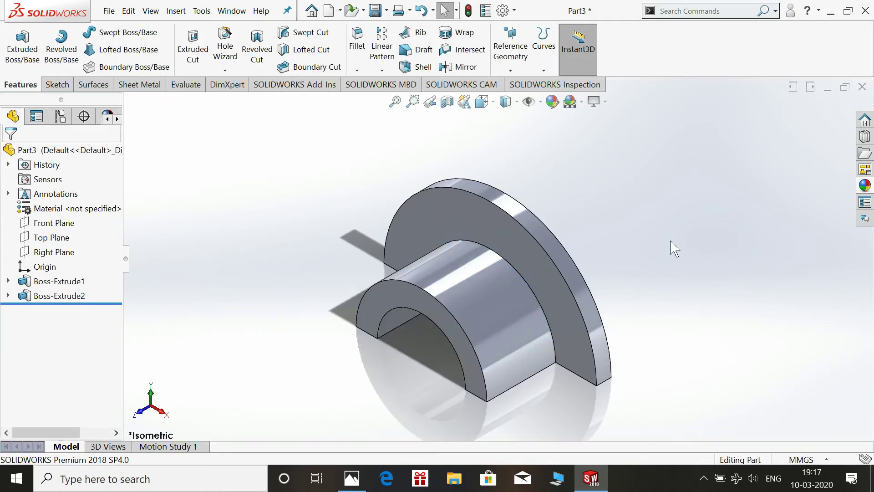
pyautogui.click(57, 296)
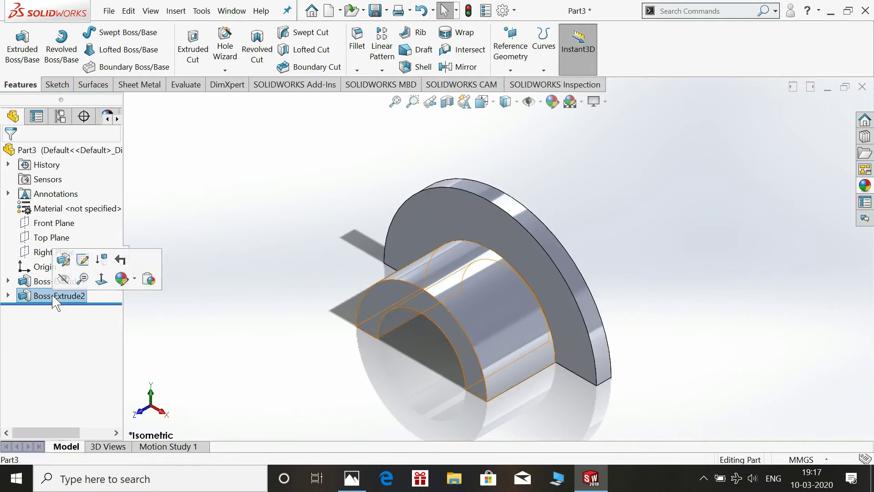
pyautogui.click(69, 261)
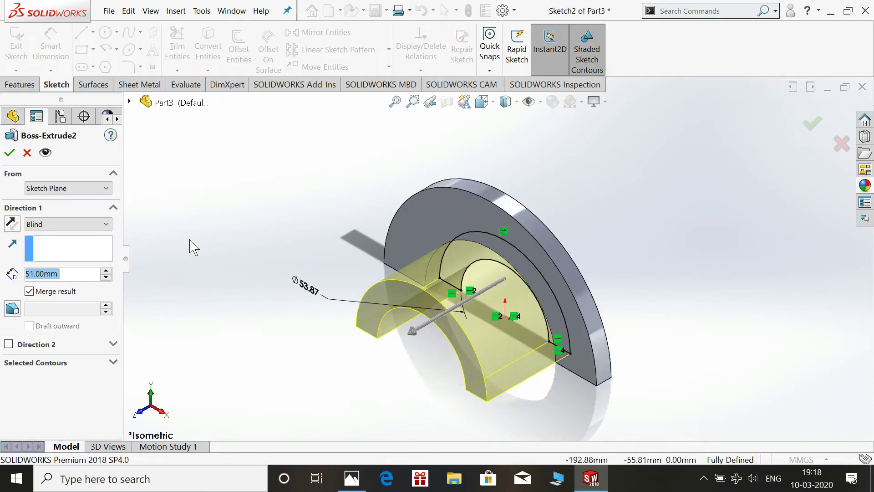
pyautogui.click(10, 157)
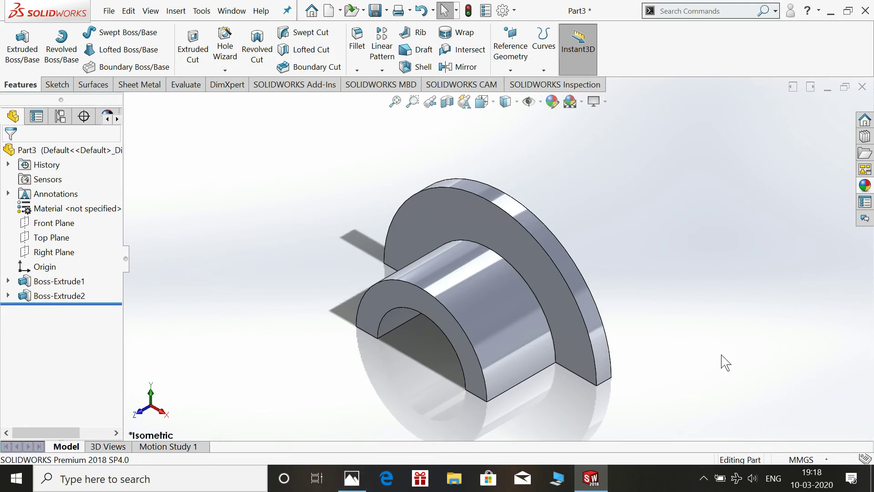
# Start Sketch3 on the part's flat side face, viewed normal to it
pyautogui.moveTo(724, 362); pyautogui.dragTo(710, 145, button='middle')
pyautogui.click(535, 293)
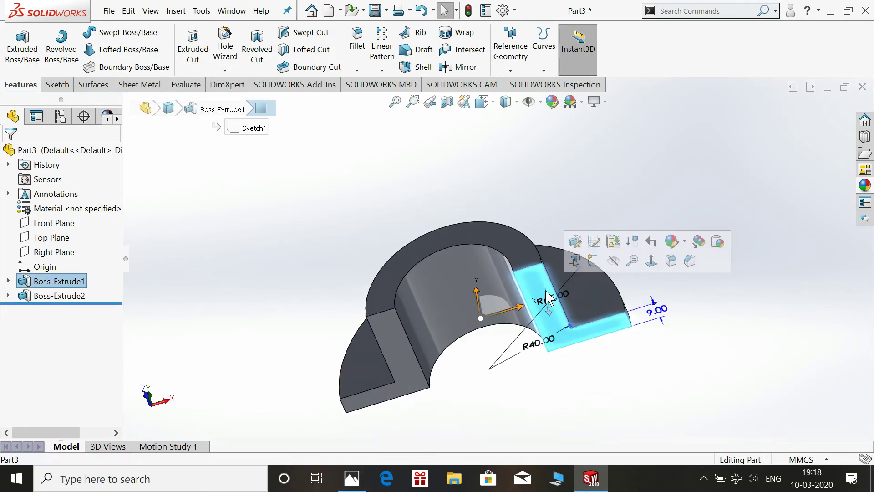
pyautogui.click(592, 262)
pyautogui.click(740, 302)
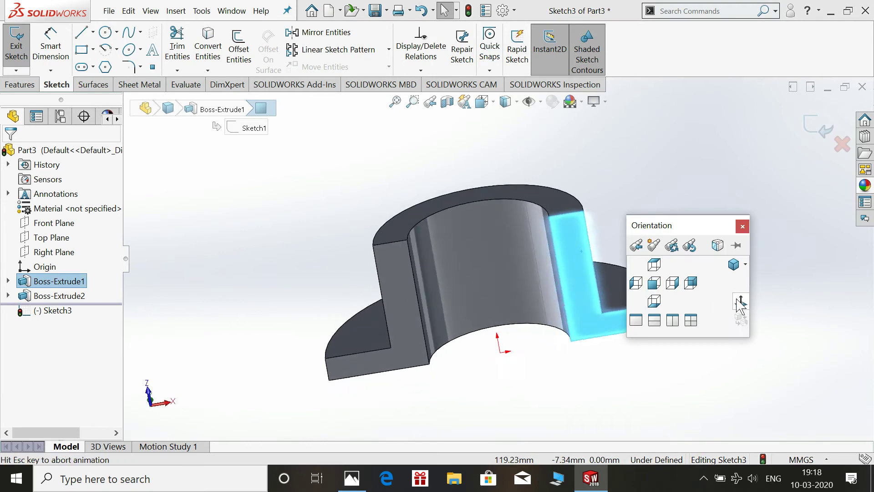
pyautogui.press('Escape')
pyautogui.scroll(-1, 714, 224)
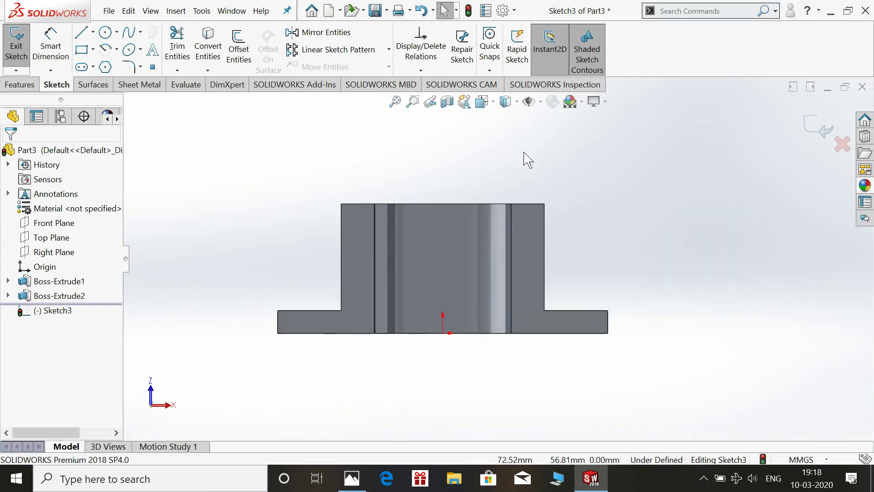
# Convert the inner vertical, bottom and top edges into sketch lines
pyautogui.click(208, 46)
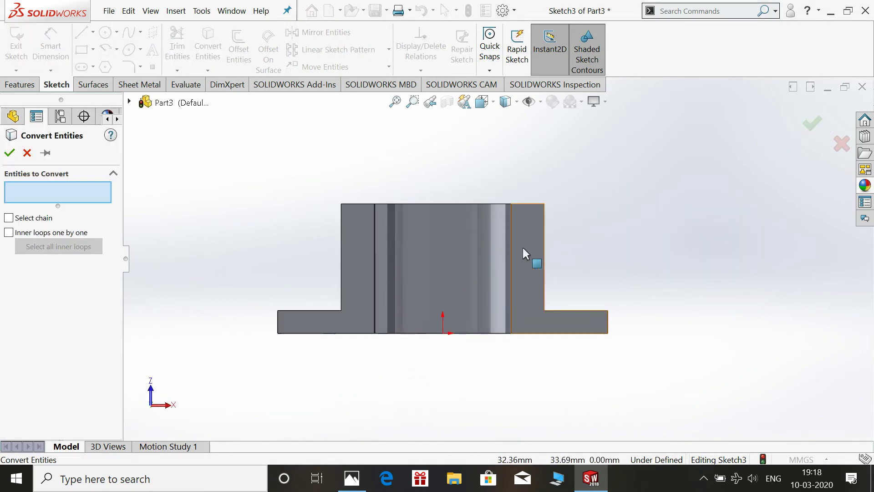
pyautogui.click(510, 247)
pyautogui.click(557, 333)
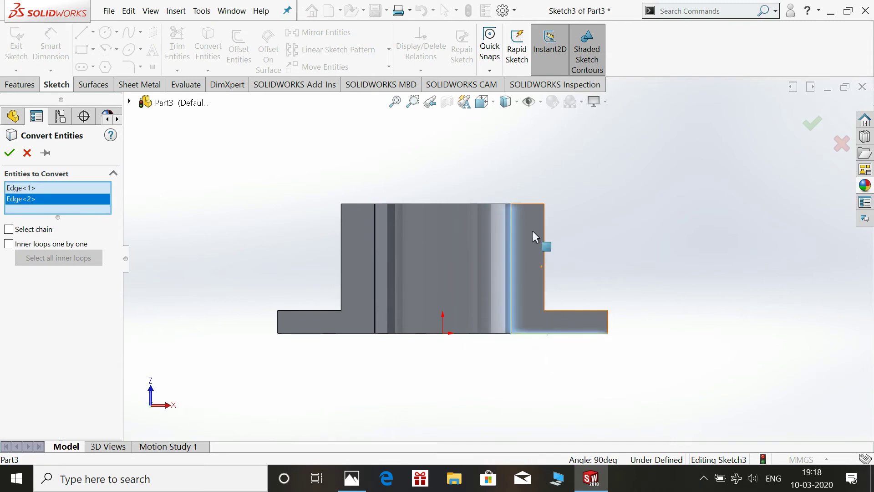
pyautogui.click(524, 204)
pyautogui.click(9, 152)
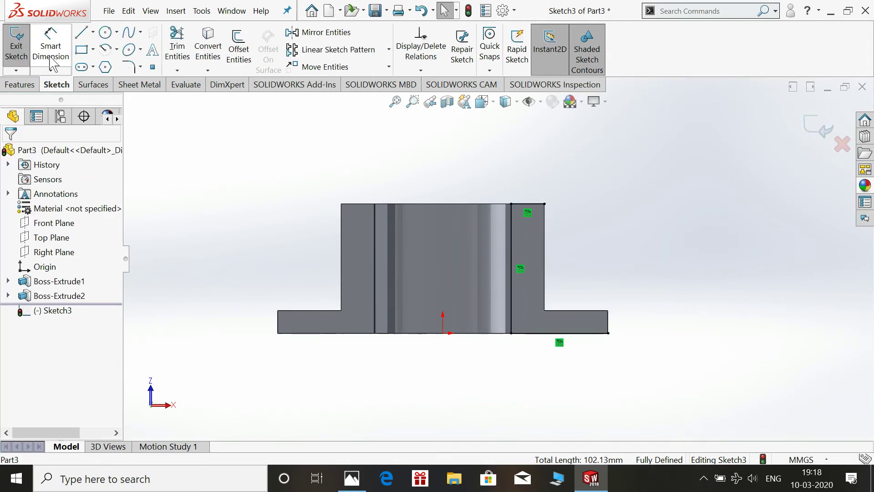
# Close the profile with a sloped line from the top-right corner and a vertical line down
pyautogui.click(82, 32)
pyautogui.click(544, 203)
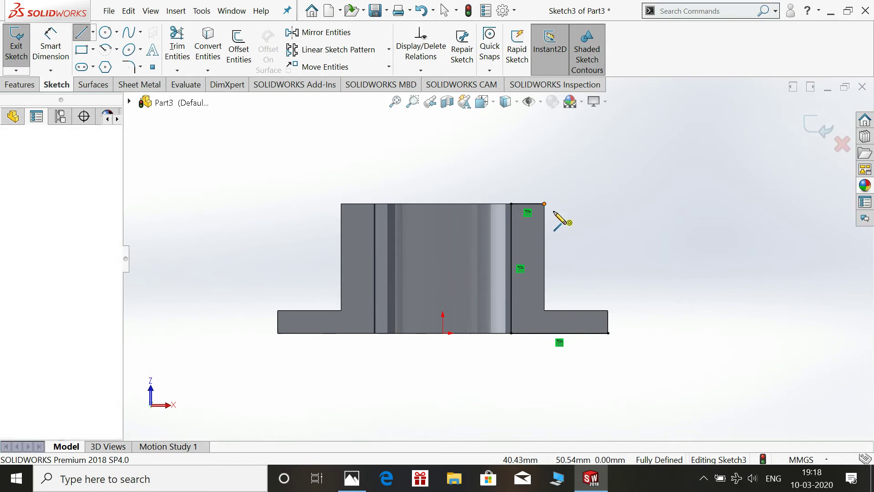
pyautogui.click(608, 244)
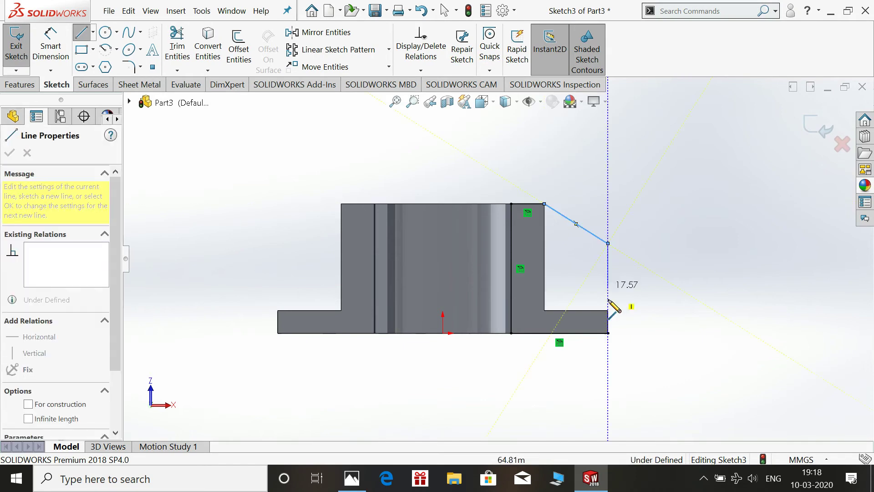
pyautogui.click(608, 333)
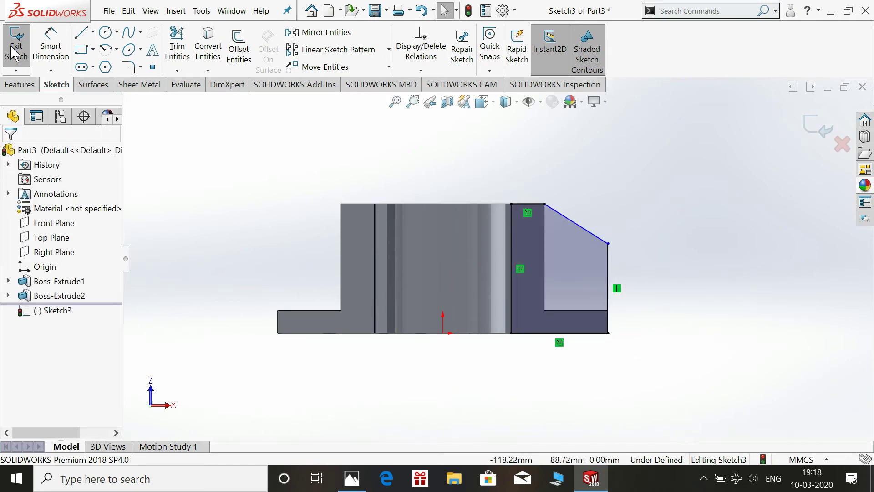
pyautogui.click(131, 71)
pyautogui.click(354, 478)
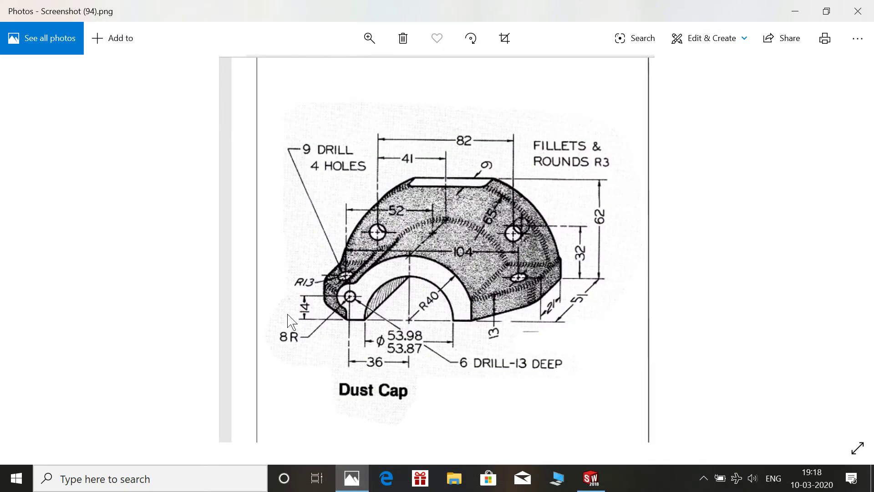
# Round the corner between the sloped and vertical lines with a 13 mm sketch fillet
pyautogui.click(354, 478)
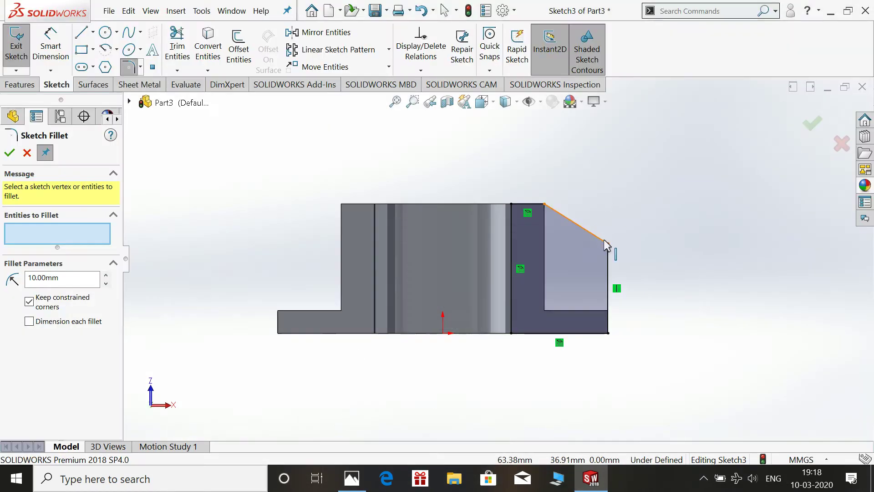
pyautogui.click(605, 241)
pyautogui.click(607, 251)
pyautogui.write('13')
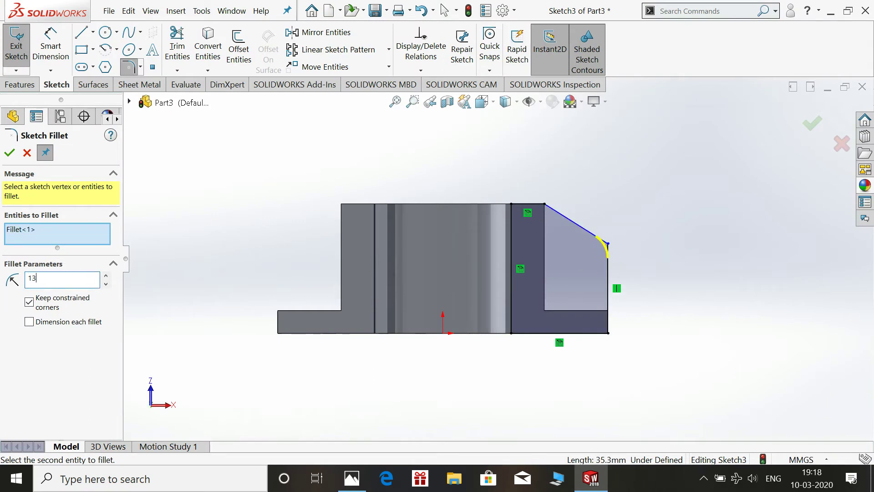
pyautogui.click(10, 154)
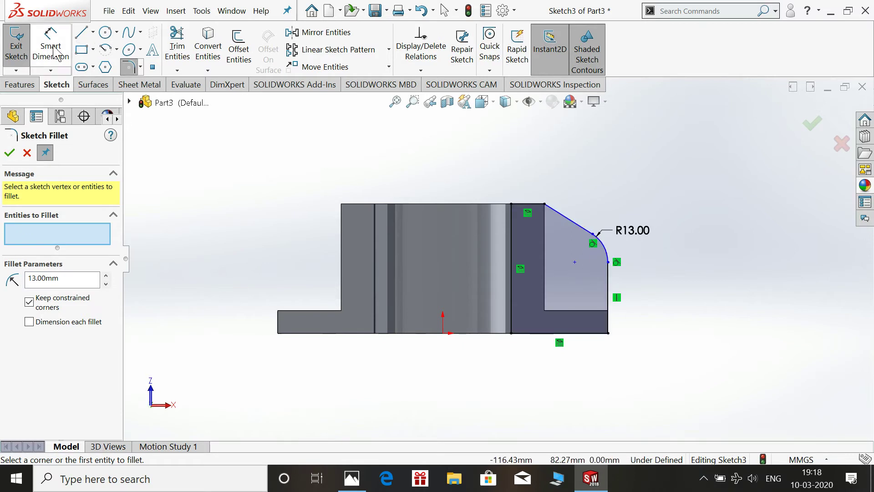
pyautogui.press('Escape')
# Dimension the fillet arc's centre 21 mm above the bottom edge
pyautogui.click(352, 478)
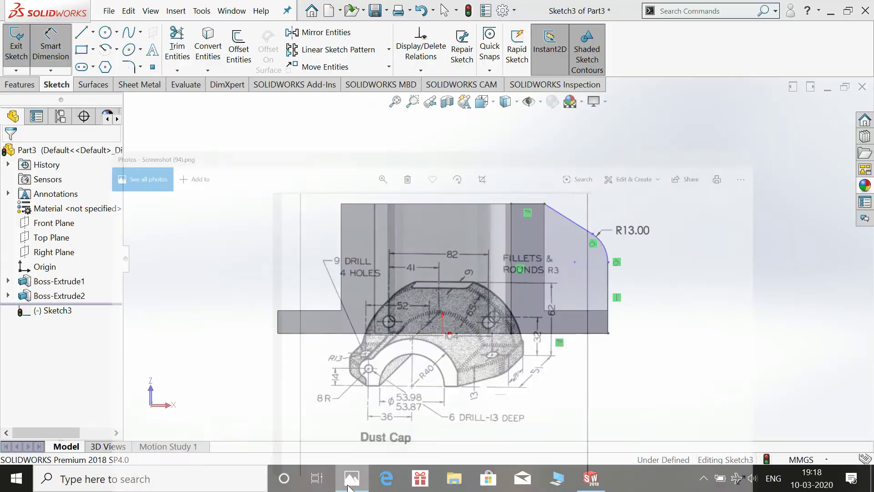
pyautogui.click(352, 477)
pyautogui.click(349, 486)
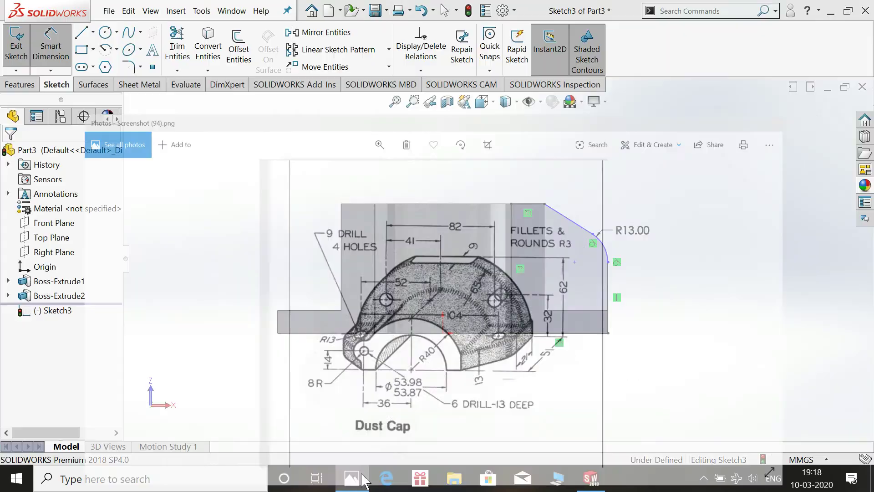
pyautogui.click(574, 262)
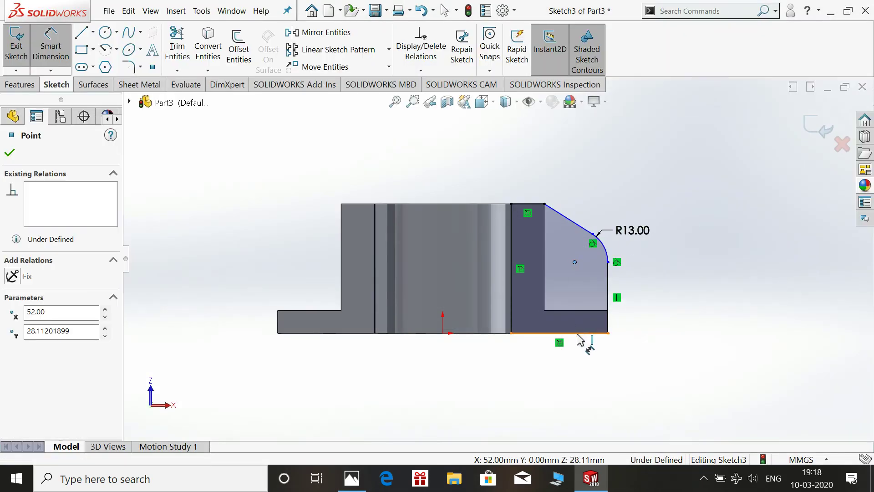
pyautogui.click(578, 333)
pyautogui.click(758, 304)
pyautogui.write('21')
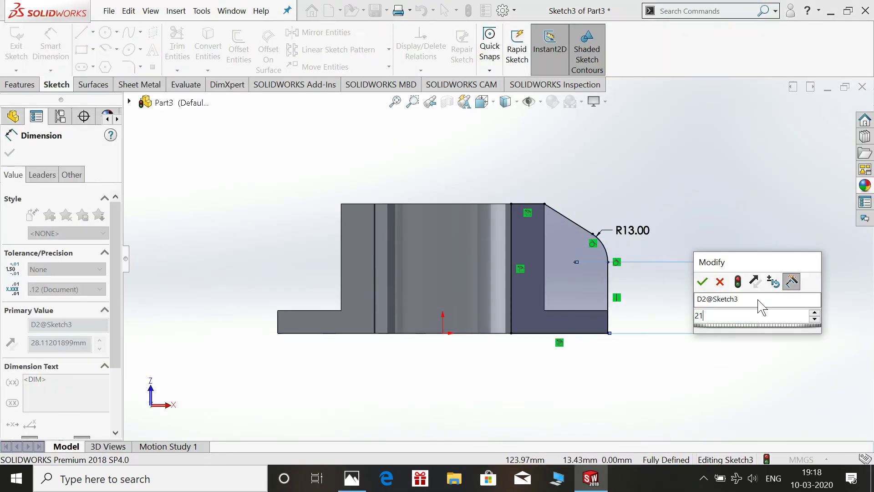
pyautogui.press('Return')
pyautogui.click(270, 177)
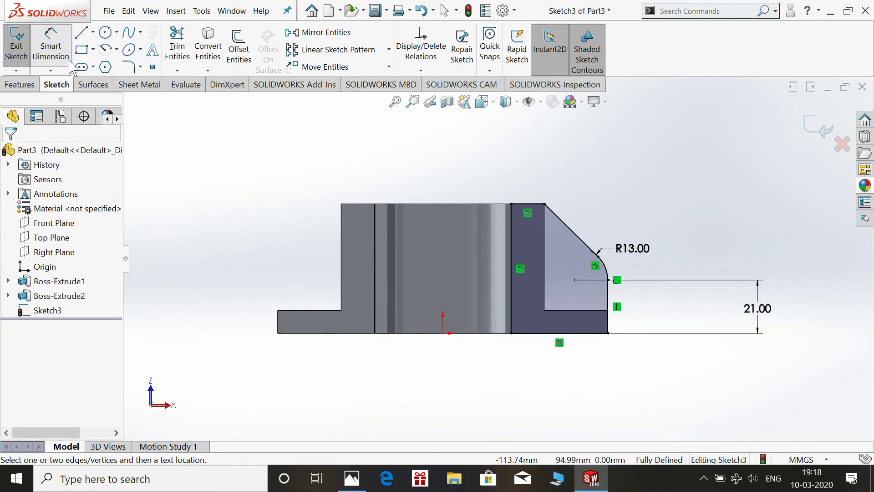
# Try a horizontal dimension from the arc centre to the origin, then cancel it
pyautogui.click(575, 279)
pyautogui.click(442, 333)
pyautogui.press('Escape')
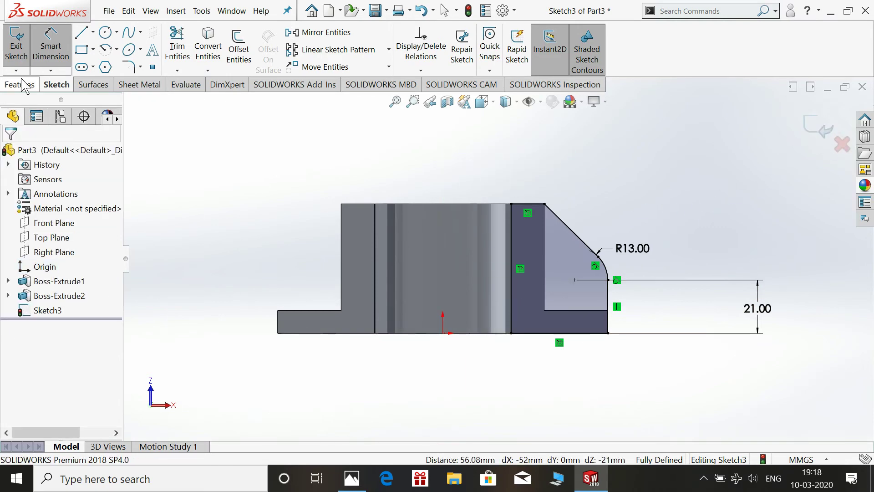
pyautogui.click(105, 36)
# Draw a small circle centred on the R13 arc's centre
pyautogui.click(350, 479)
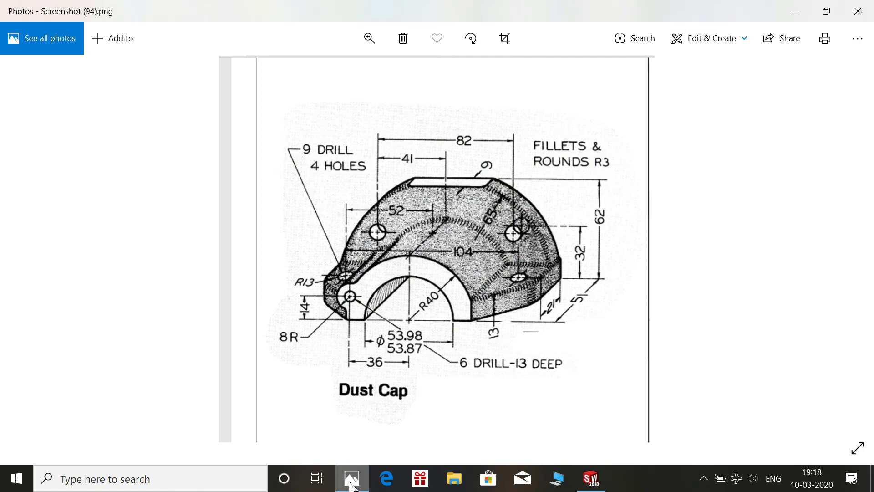
pyautogui.click(350, 483)
pyautogui.click(574, 280)
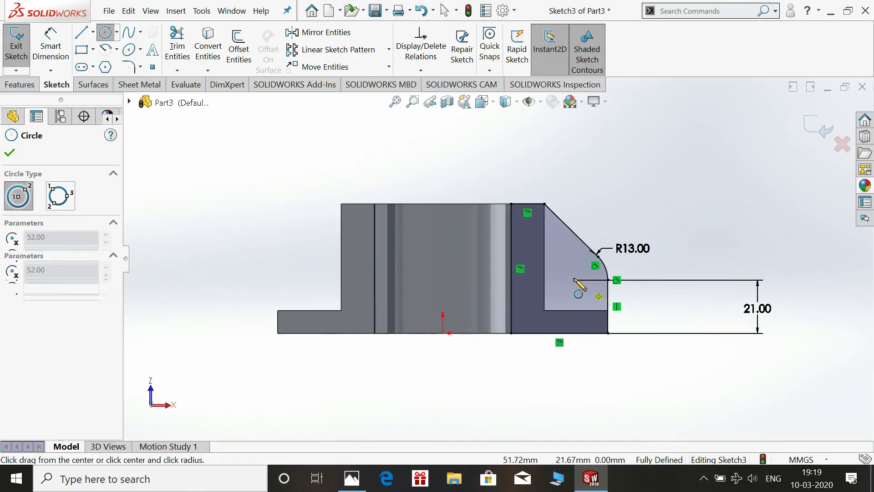
pyautogui.click(577, 287)
# Dimension the circle to Ø9 and exit the side-profile sketch
pyautogui.press('d')
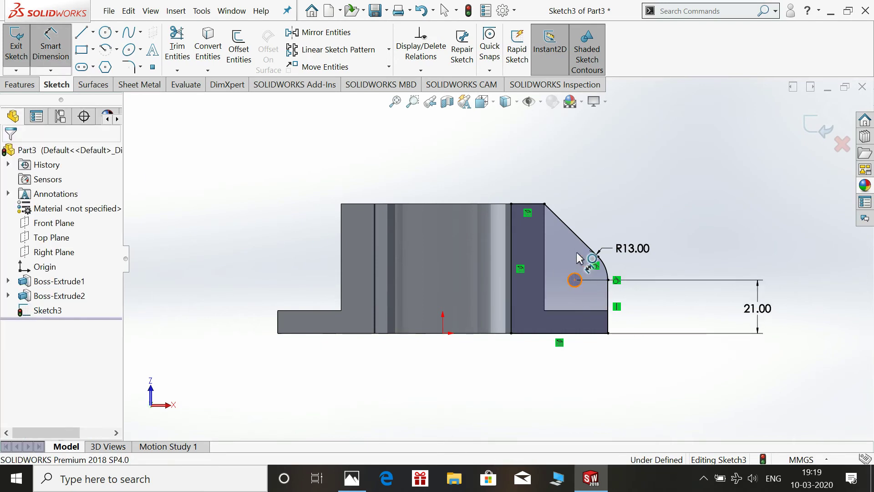
pyautogui.click(575, 276)
pyautogui.click(613, 197)
pyautogui.write('9')
pyautogui.press('Return')
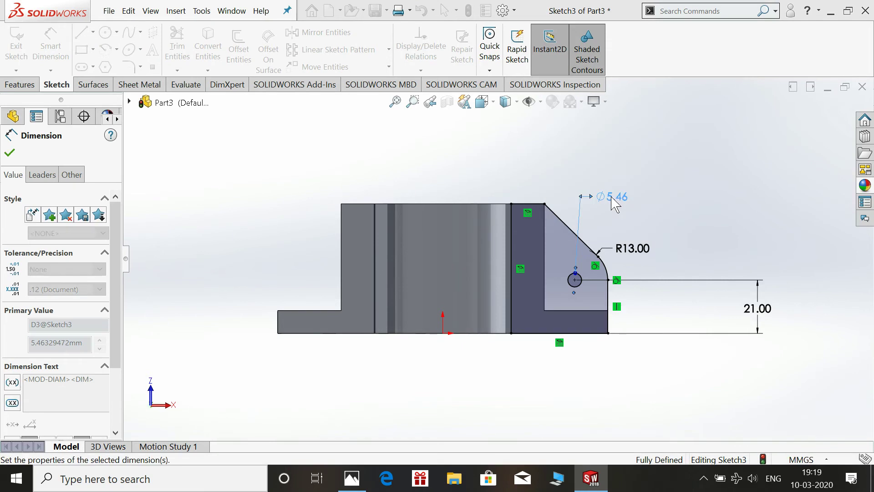
pyautogui.press('Escape')
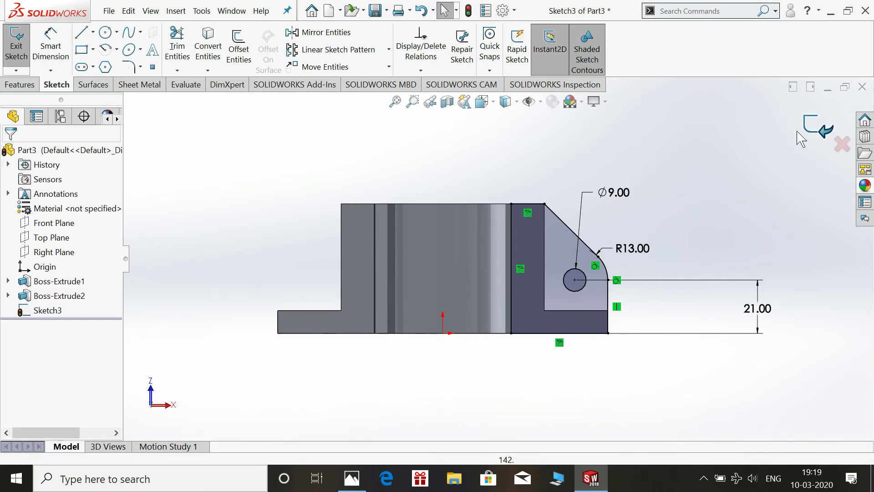
pyautogui.click(816, 126)
pyautogui.press('space')
# Extrude the side-profile sketch upward 13 mm to form the holed lug
pyautogui.click(791, 134)
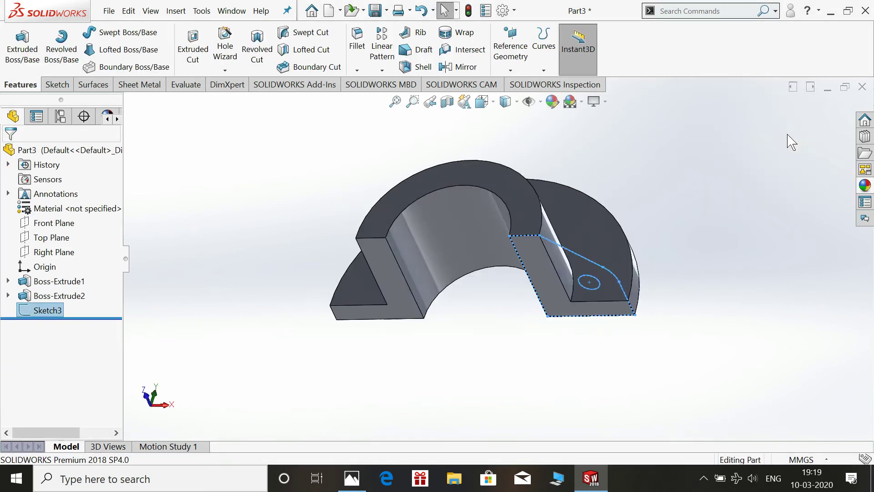
pyautogui.click(25, 42)
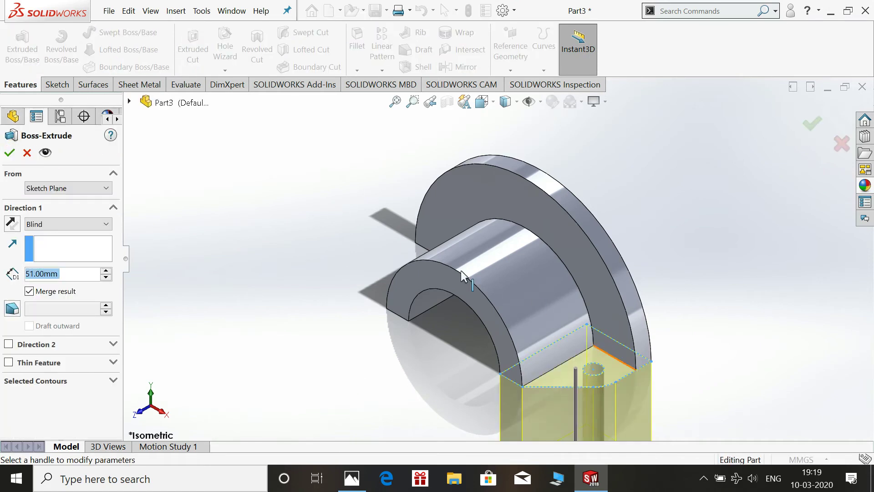
pyautogui.press('f')
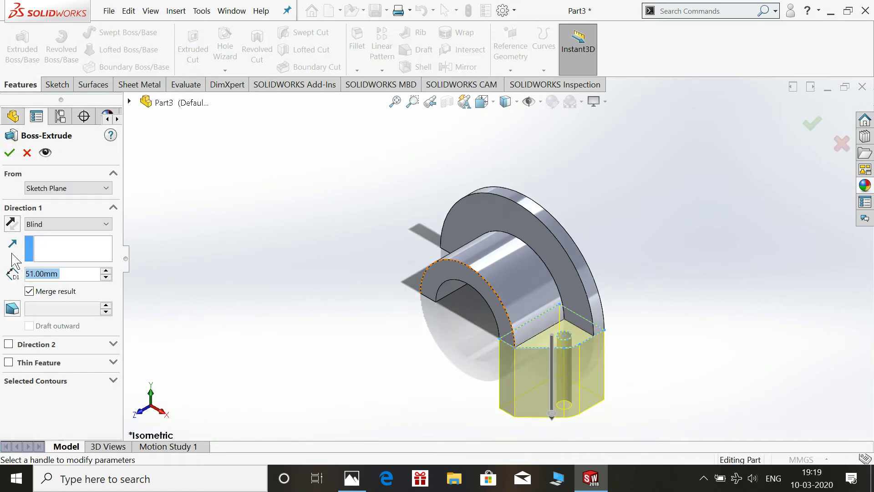
pyautogui.click(11, 225)
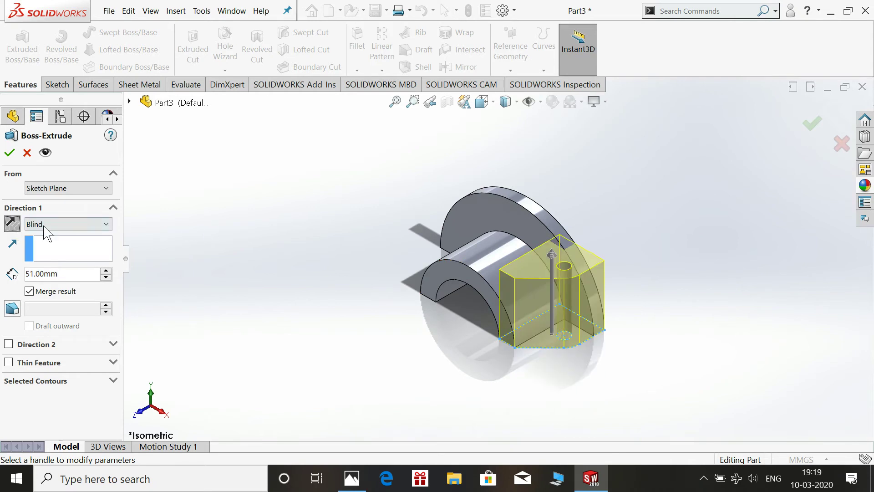
pyautogui.click(352, 477)
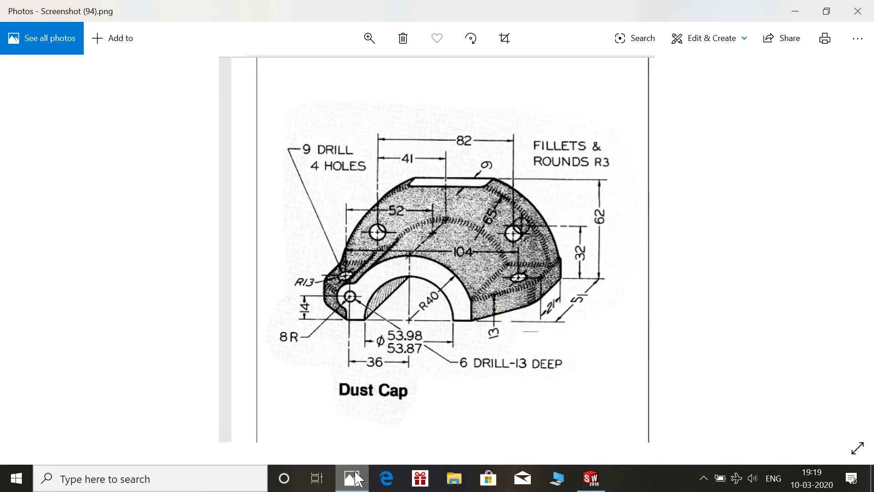
pyautogui.click(356, 478)
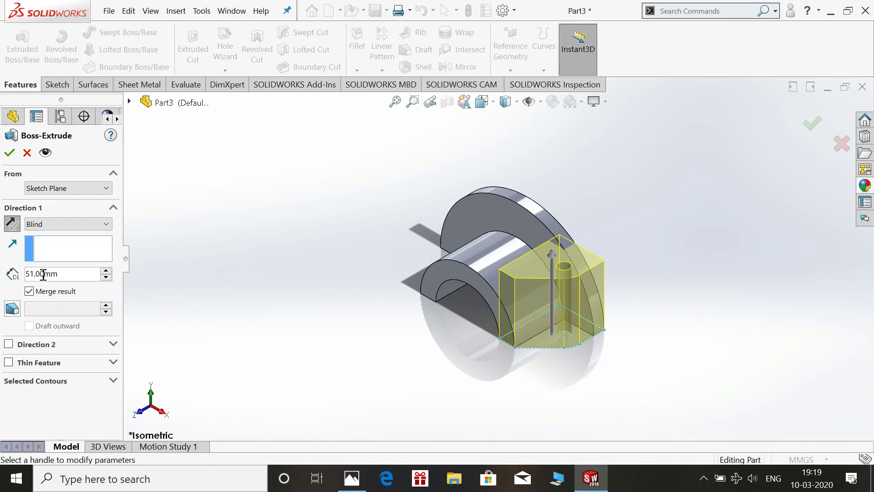
pyautogui.write('13')
pyautogui.press('Return')
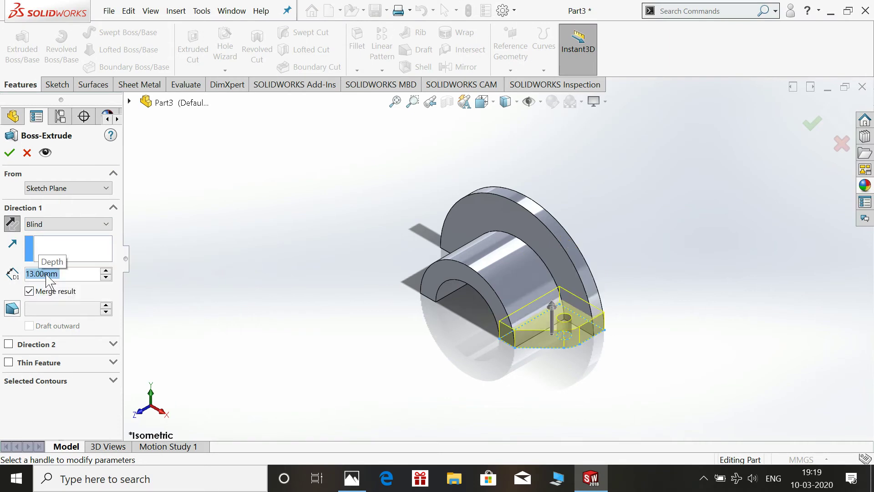
pyautogui.click(9, 153)
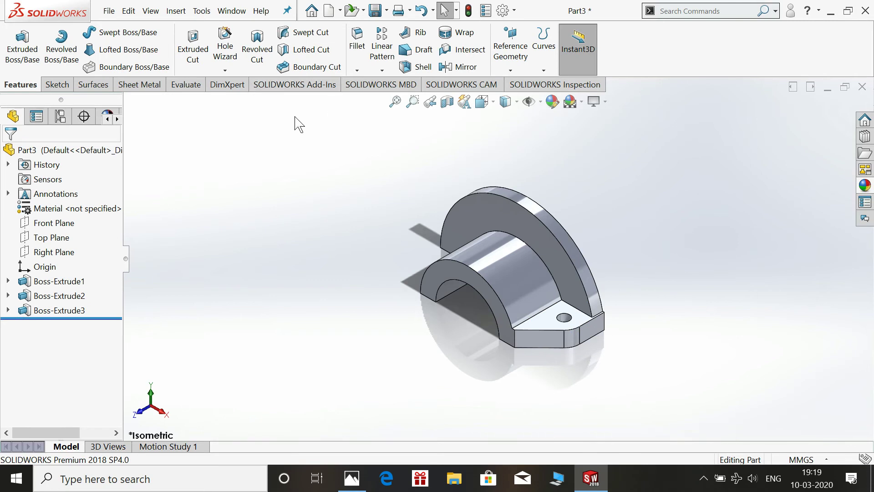
# Mirror the lug feature Boss-Extrude3 about the Right Plane
pyautogui.click(50, 310)
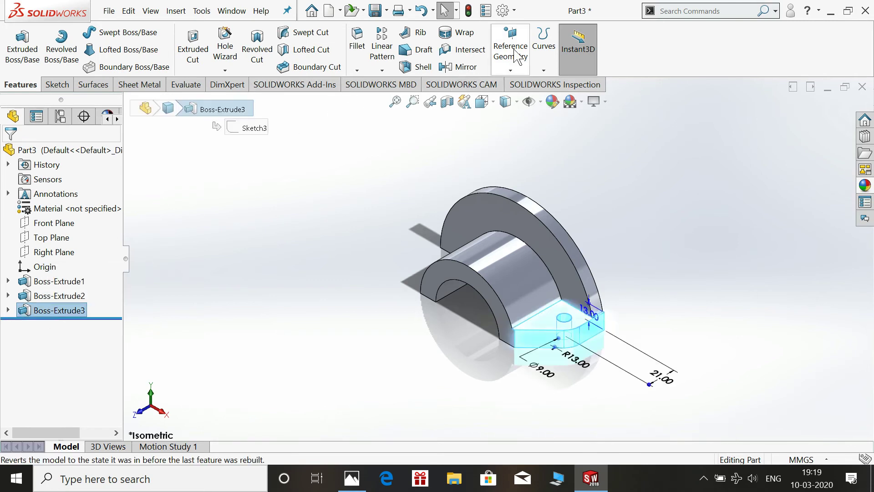
pyautogui.click(458, 67)
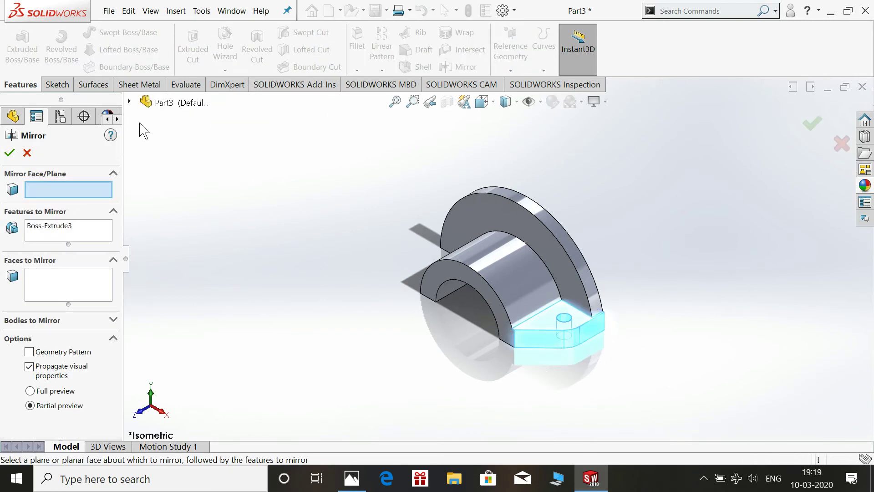
pyautogui.click(130, 102)
pyautogui.click(172, 206)
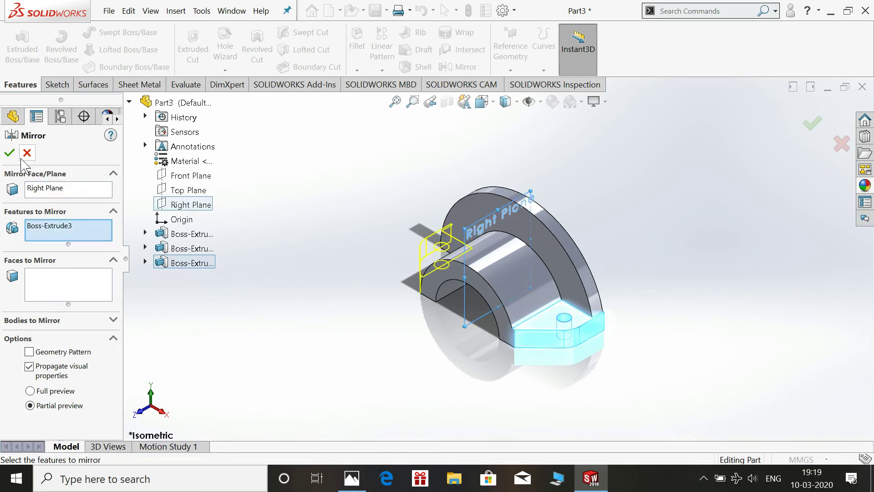
pyautogui.click(9, 153)
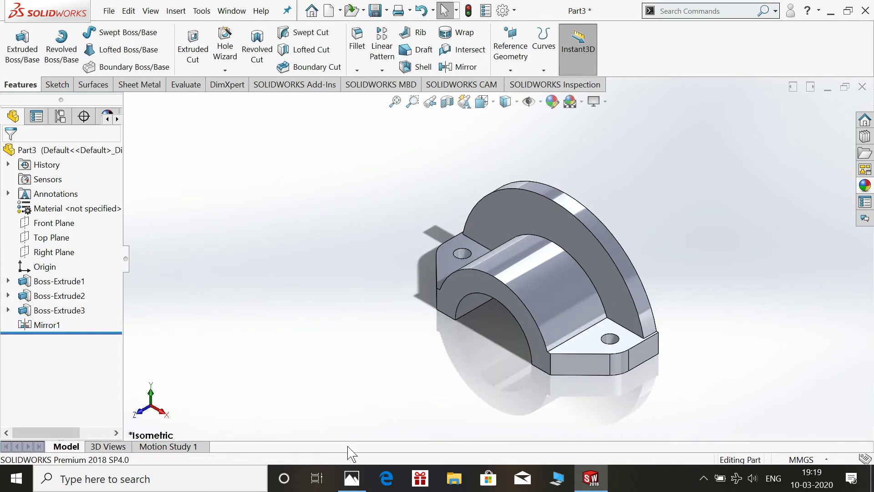
pyautogui.click(359, 483)
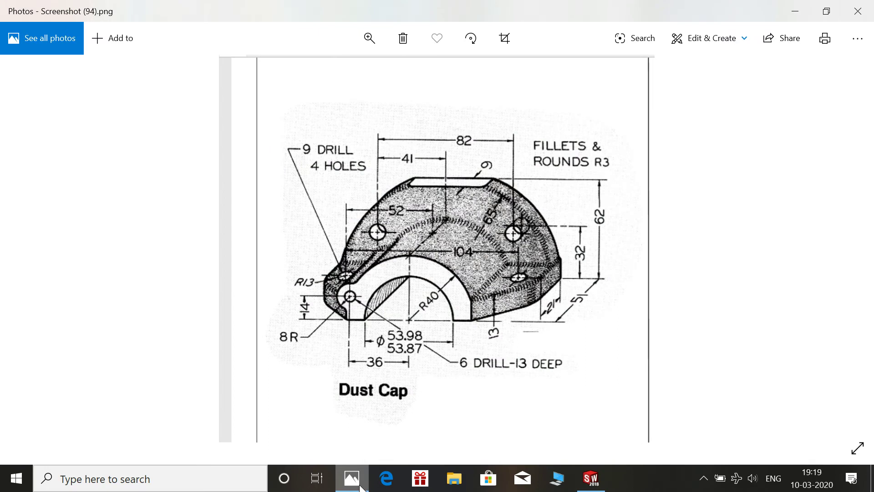
pyautogui.click(360, 483)
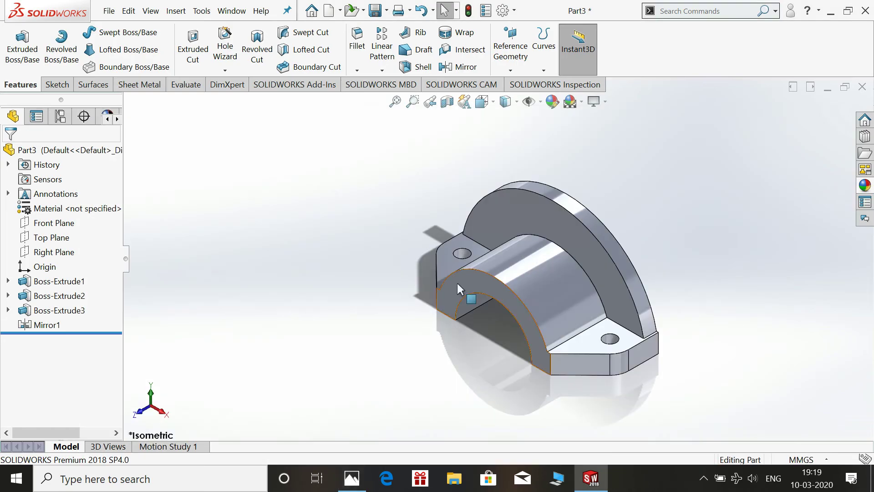
# Start a sketch on the half-cylinder's front end face and draw a circle
pyautogui.click(457, 283)
pyautogui.click(512, 255)
pyautogui.press('space')
pyautogui.click(234, 263)
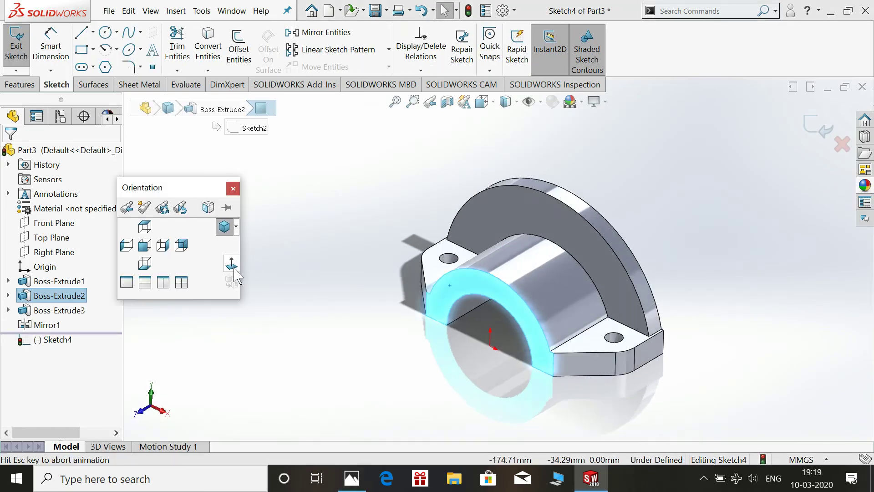
pyautogui.press('Escape')
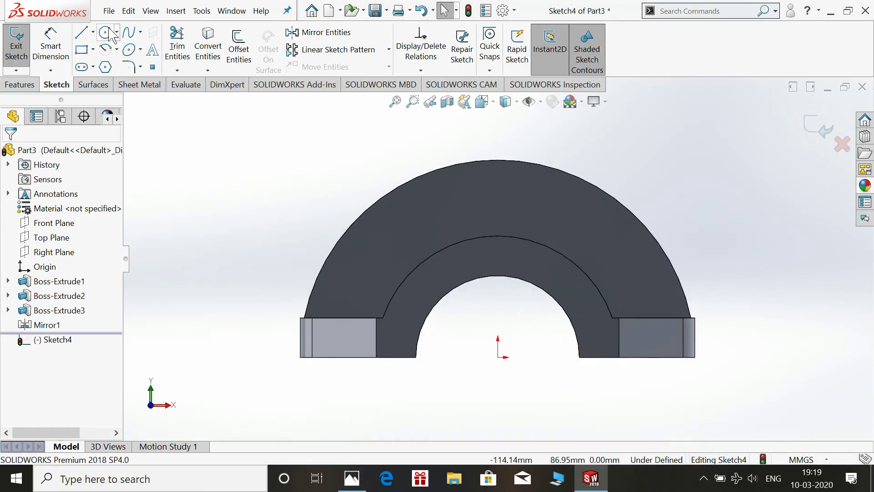
pyautogui.click(106, 33)
pyautogui.click(401, 306)
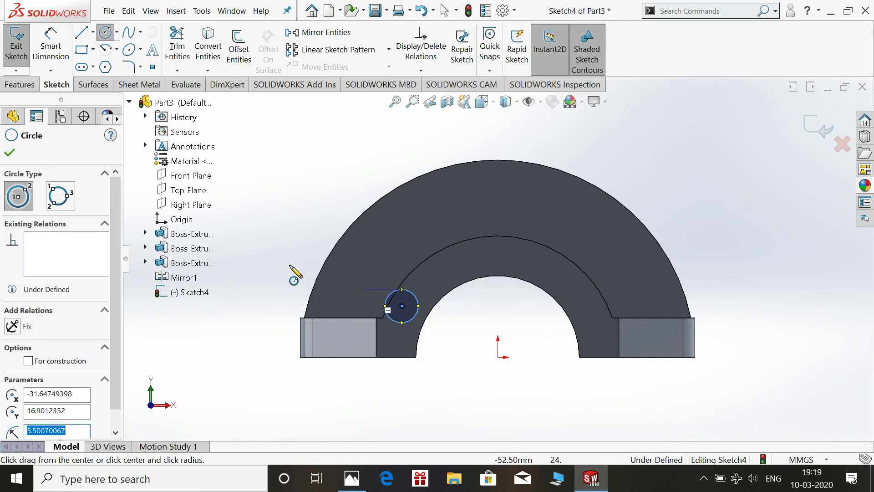
pyautogui.click(50, 46)
pyautogui.click(361, 484)
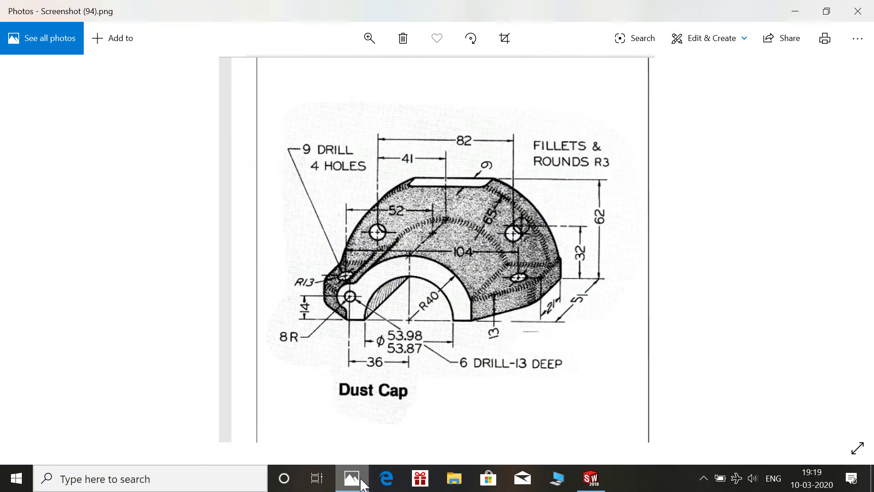
pyautogui.click(352, 478)
# Dimension the circle to Ø16 with its centre 14 mm above the bottom edge
pyautogui.click(397, 286)
pyautogui.click(411, 216)
pyautogui.write('16')
pyautogui.press('Return')
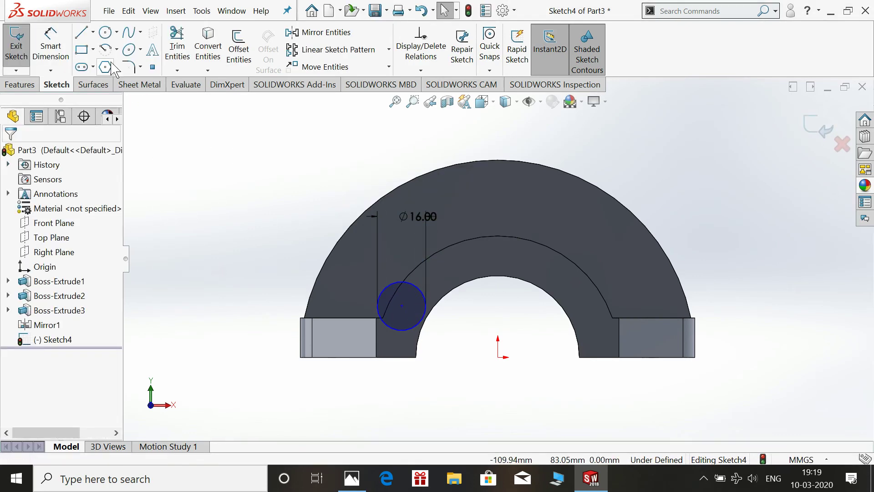
pyautogui.click(351, 478)
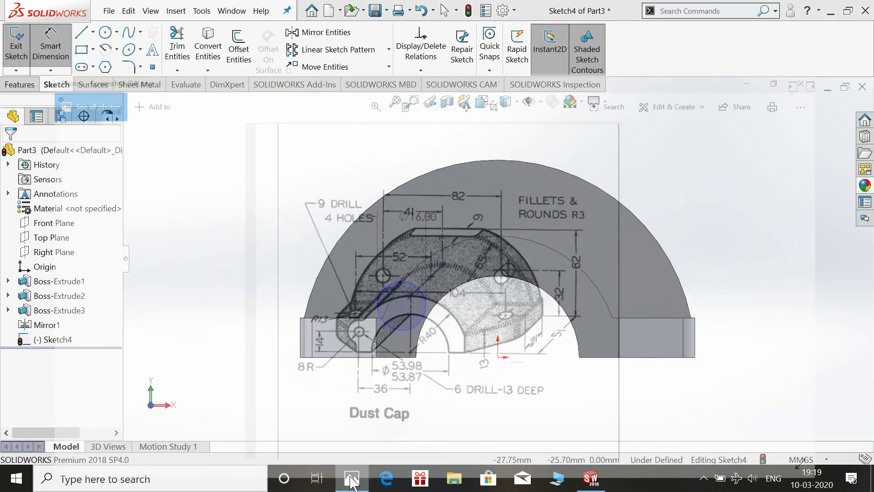
pyautogui.click(352, 478)
pyautogui.click(402, 306)
pyautogui.click(396, 357)
pyautogui.click(237, 326)
pyautogui.write('14')
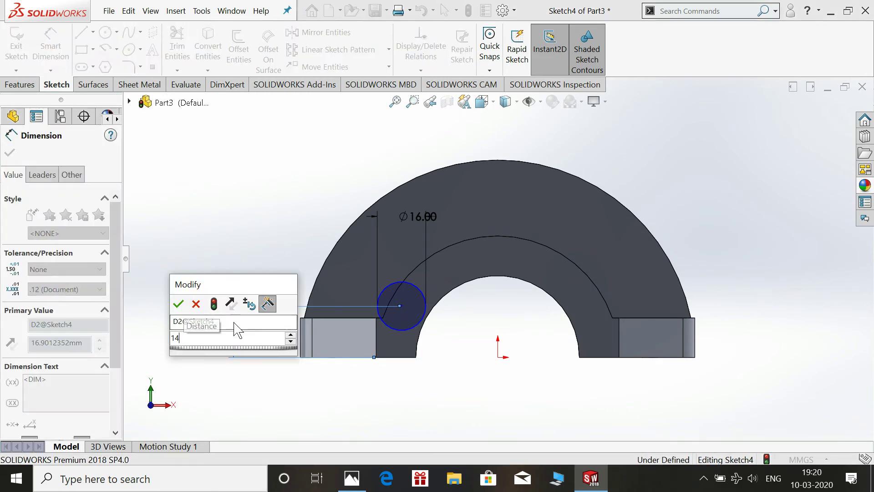
pyautogui.press('Return')
# Locate the circle centre 36 mm horizontally from the origin and exit the sketch
pyautogui.click(352, 478)
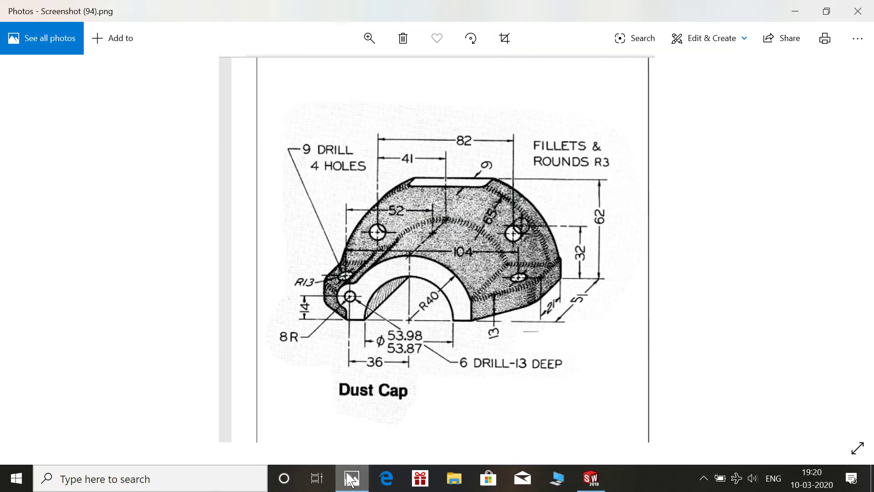
pyautogui.click(351, 478)
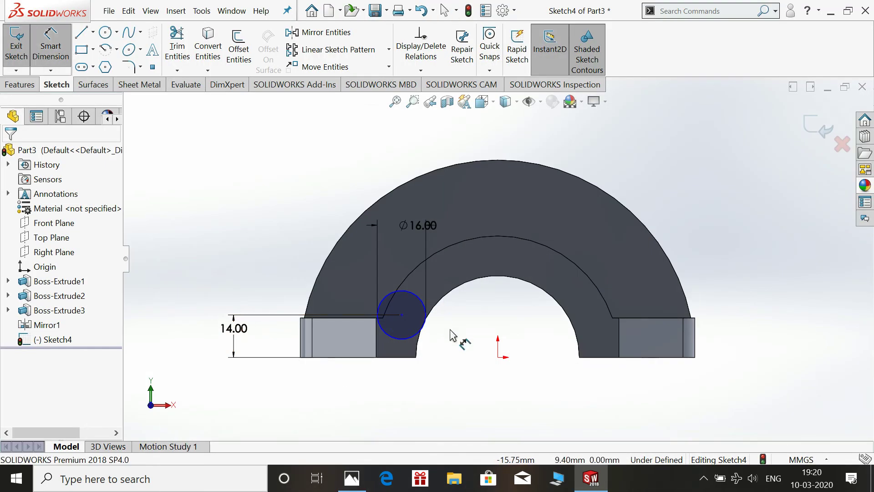
pyautogui.click(401, 315)
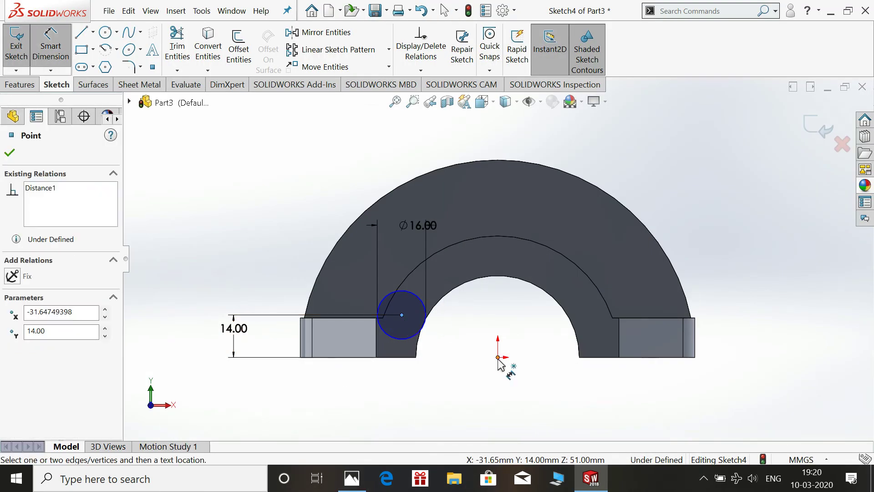
pyautogui.click(498, 358)
pyautogui.click(410, 401)
pyautogui.write('36')
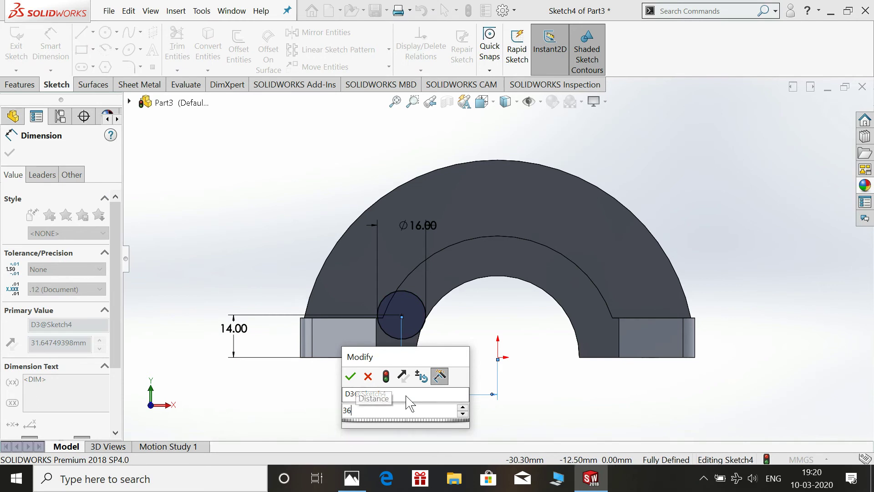
pyautogui.press('Return')
pyautogui.press('Escape')
pyautogui.click(831, 123)
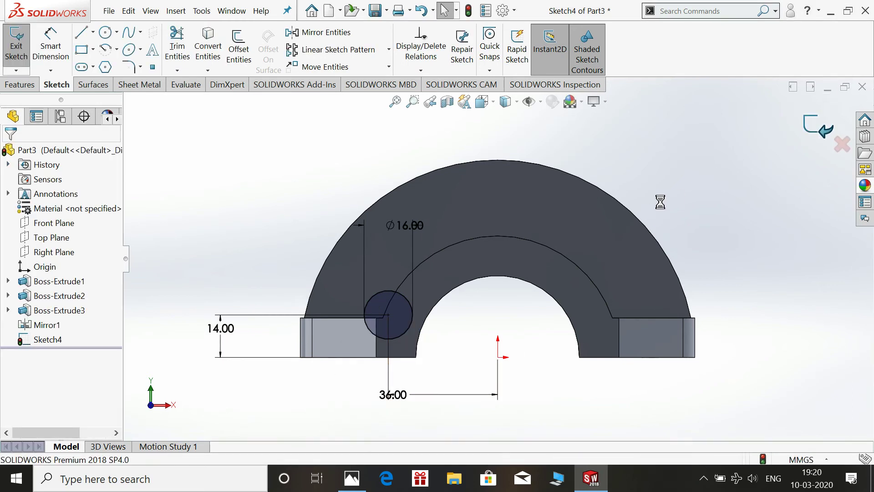
# Extrude the circle Up To Surface, ending at the flange face
pyautogui.press('space')
pyautogui.click(735, 190)
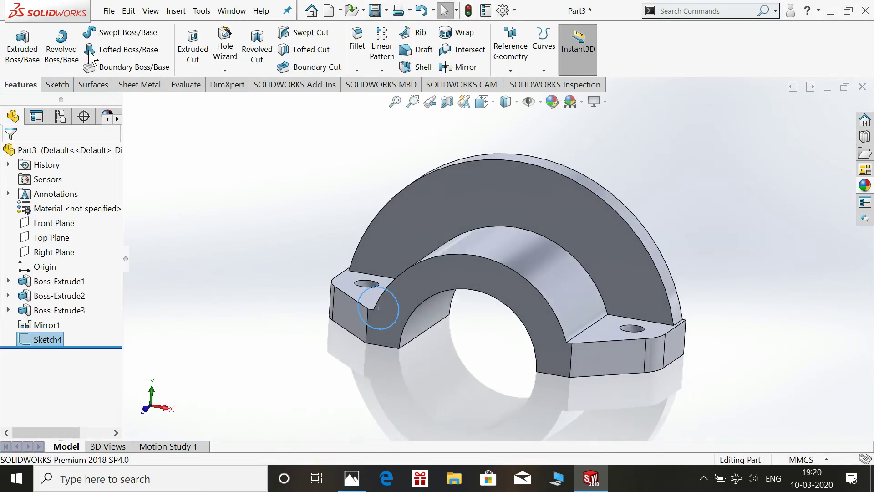
pyautogui.hotkey('ctrl', '7')
pyautogui.click(21, 57)
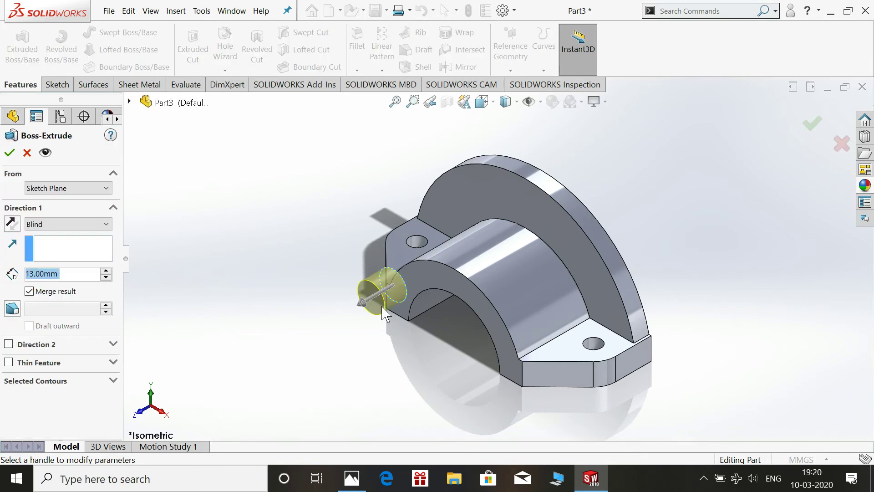
pyautogui.moveTo(362, 309); pyautogui.dragTo(441, 258)
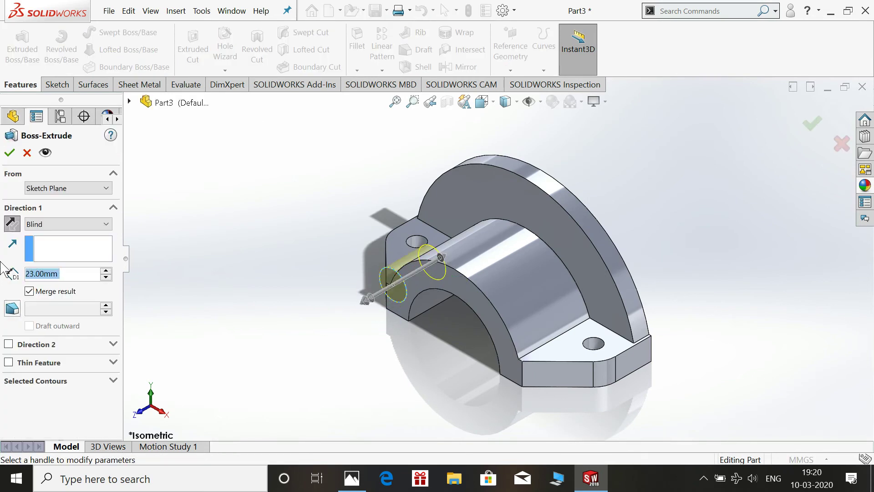
pyautogui.click(106, 224)
pyautogui.click(62, 276)
pyautogui.click(477, 210)
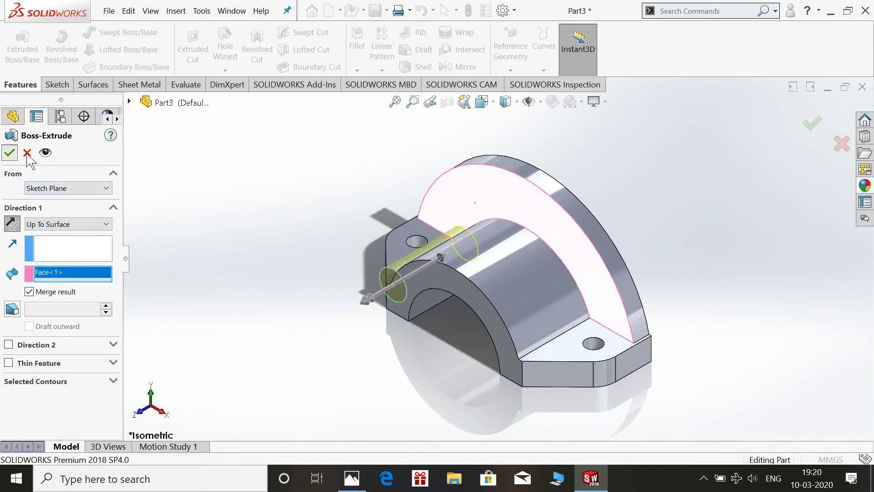
pyautogui.press('Return')
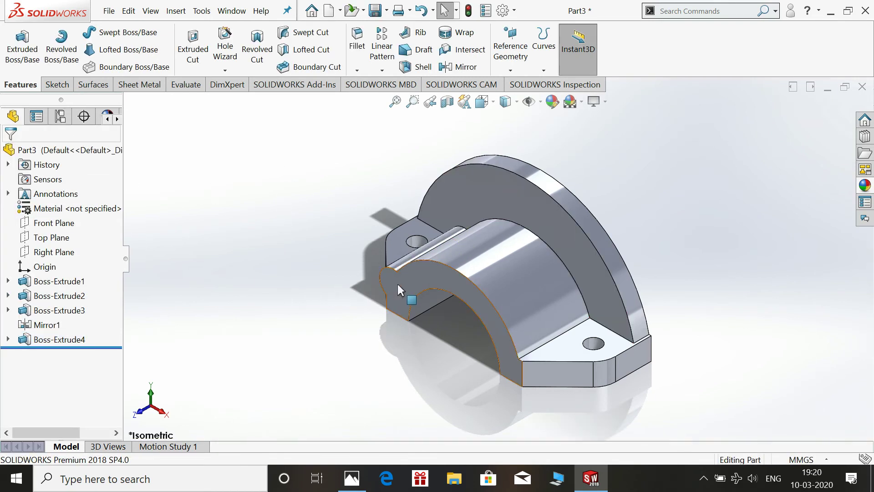
# Sketch a small circle at the round boss centre on the front end face
pyautogui.click(396, 284)
pyautogui.click(443, 249)
pyautogui.press('space')
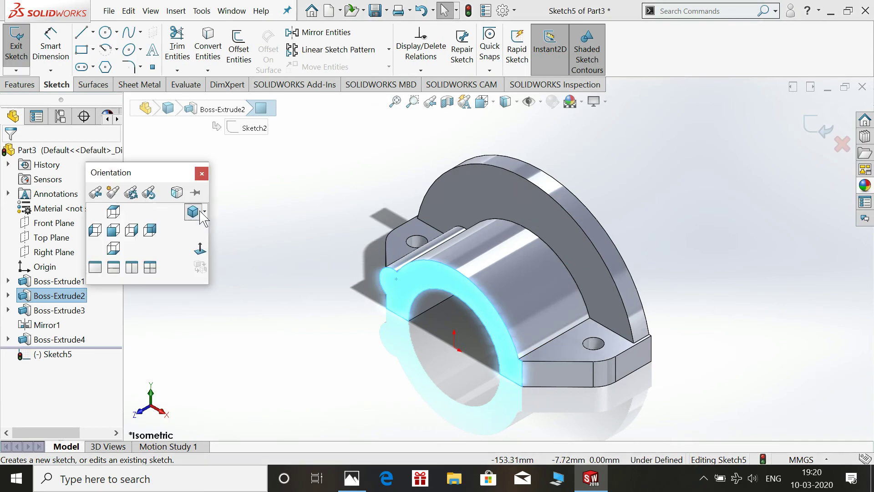
pyautogui.click(200, 252)
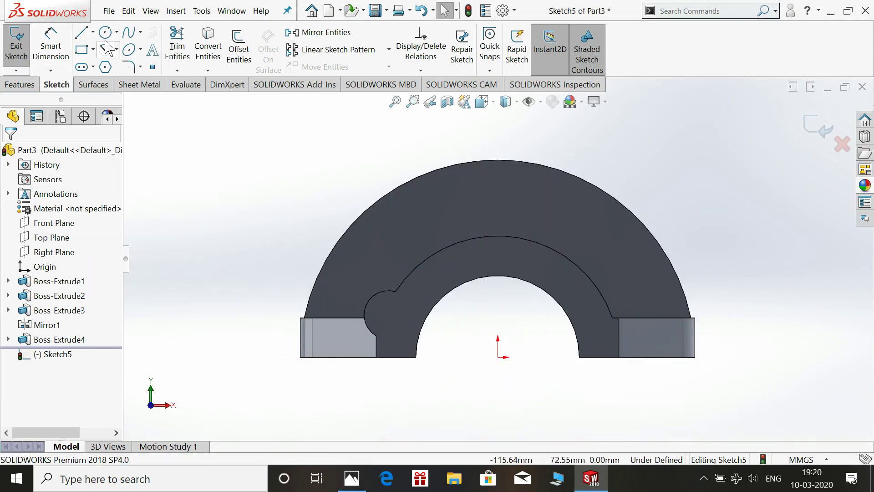
pyautogui.click(108, 36)
pyautogui.click(355, 478)
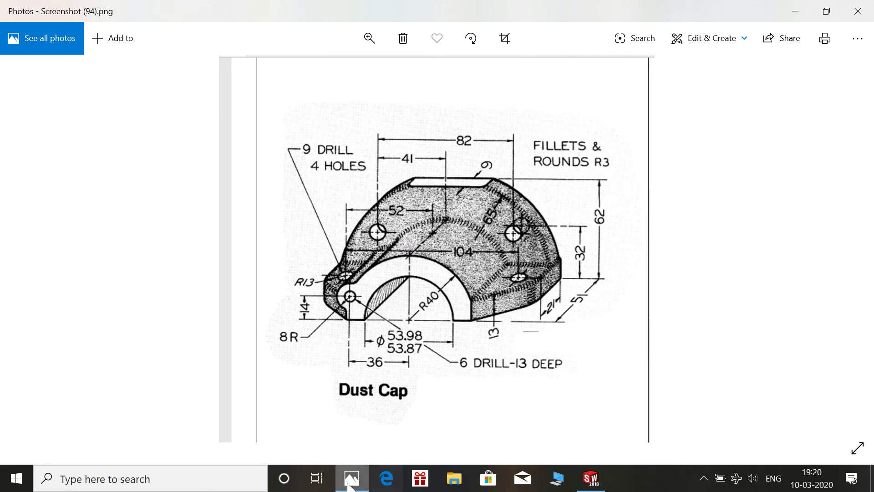
pyautogui.click(357, 478)
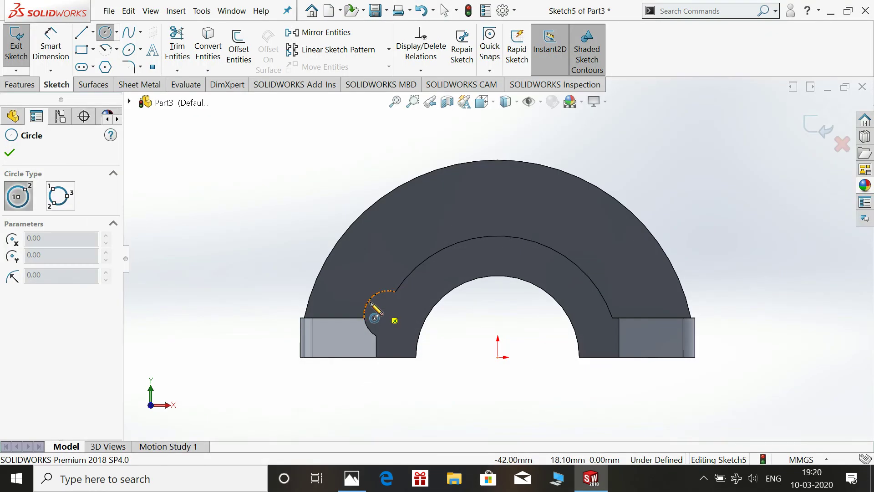
pyautogui.click(388, 315)
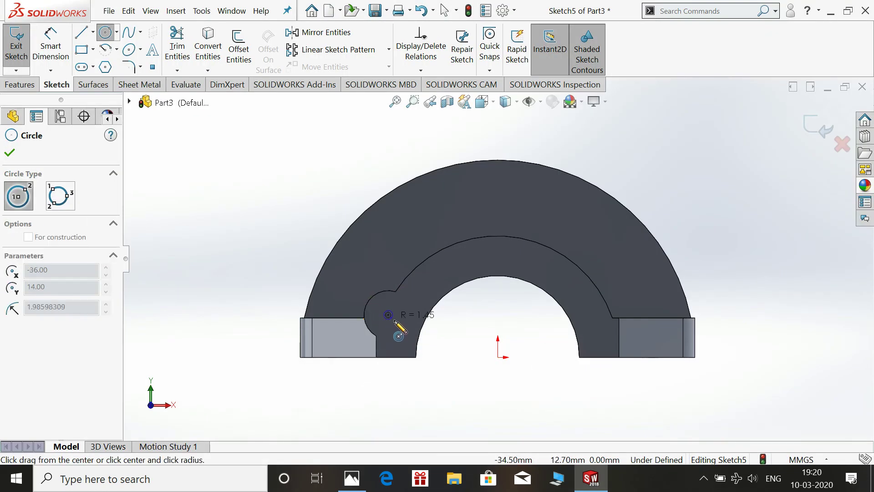
pyautogui.click(396, 321)
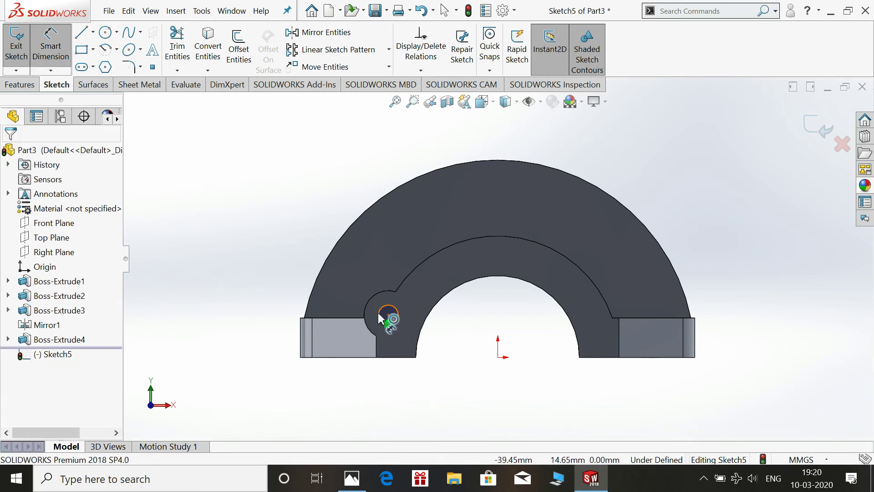
# Dimension the circle to Ø6 and exit the sketch
pyautogui.click(390, 314)
pyautogui.click(467, 284)
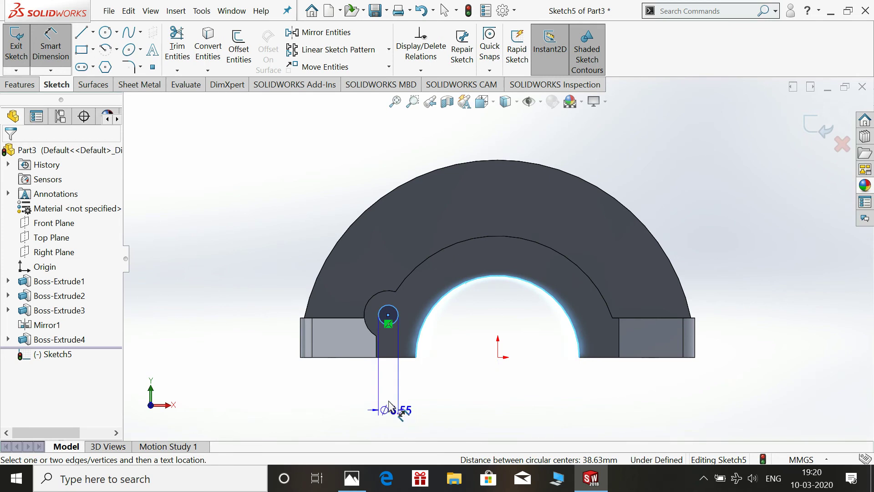
pyautogui.click(231, 228)
pyautogui.write('6')
pyautogui.press('Return')
pyautogui.press('Escape')
pyautogui.click(812, 135)
# Cut-extrude the circle 13 mm deep (Blind) into the boss
pyautogui.press('space')
pyautogui.click(815, 139)
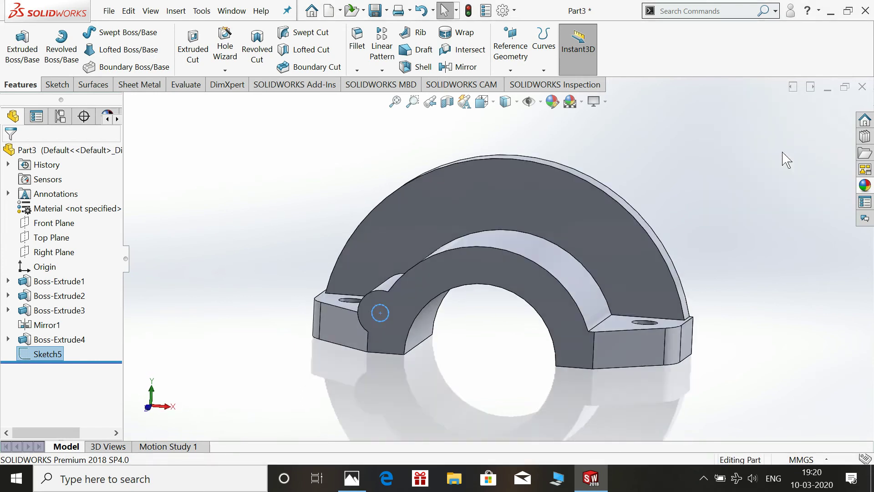
pyautogui.click(193, 47)
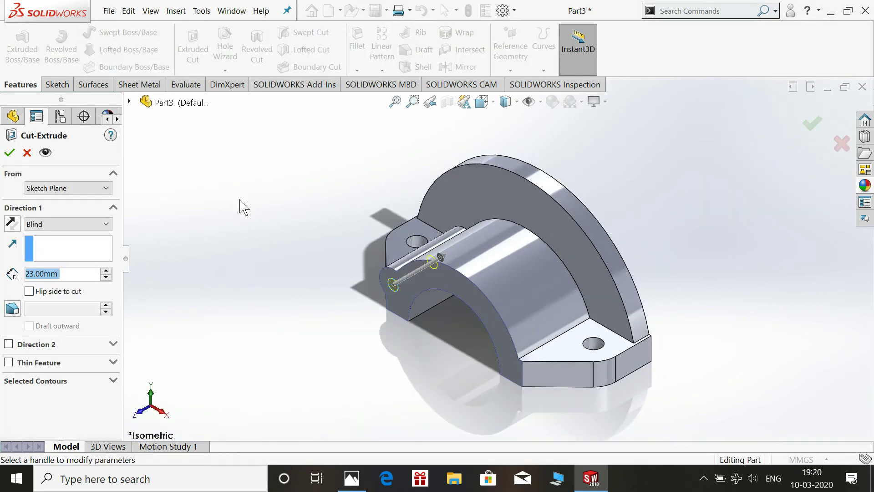
pyautogui.write('13')
pyautogui.press('Return')
pyautogui.click(9, 152)
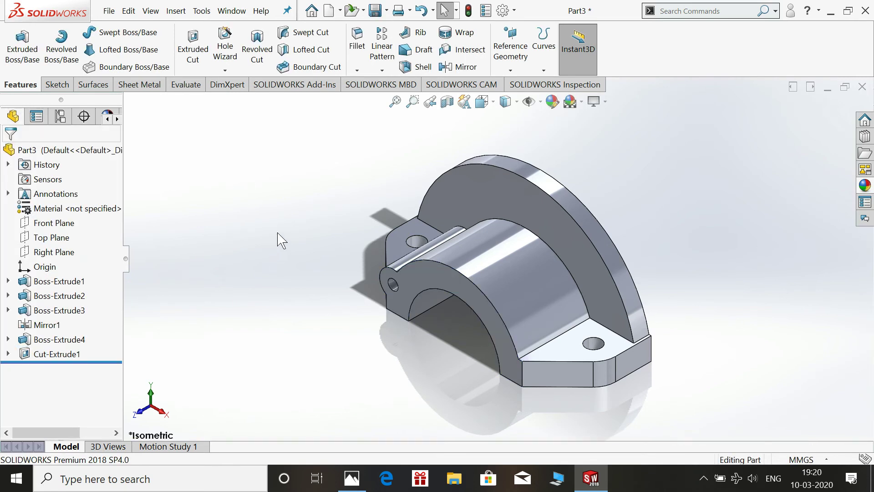
pyautogui.click(496, 194)
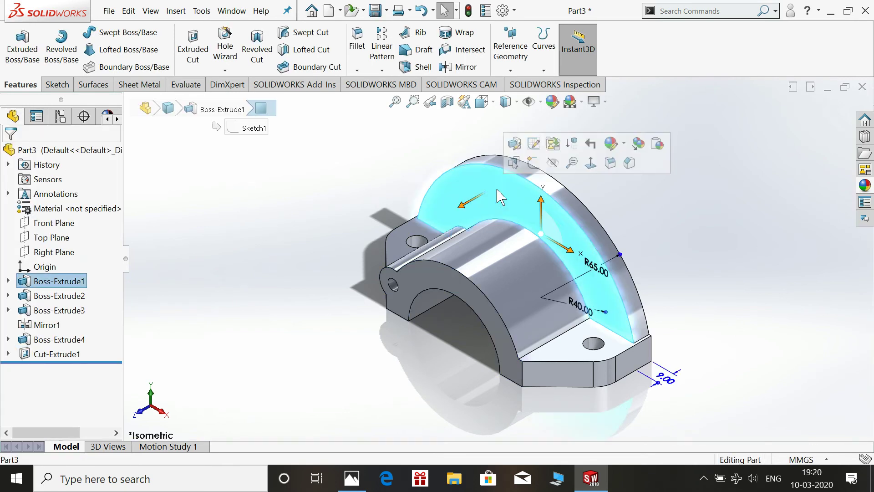
# Start a sketch on the back face, view it normal, and draw a circle right of centre
pyautogui.click(534, 172)
pyautogui.press('space')
pyautogui.hotkey('ctrl', '8')
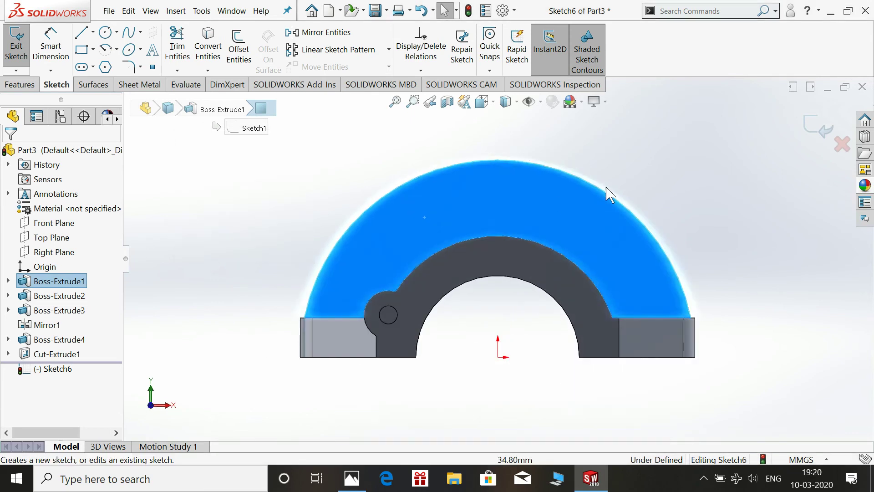
pyautogui.click(346, 485)
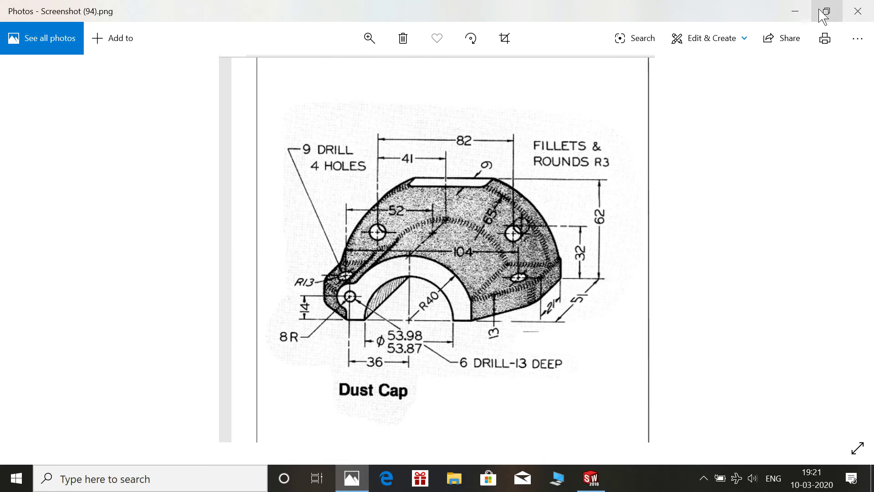
pyautogui.click(796, 11)
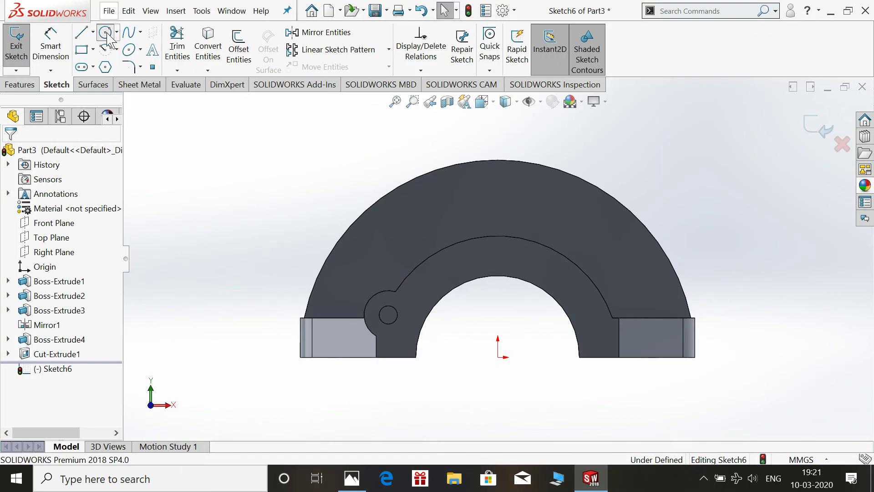
pyautogui.click(106, 33)
pyautogui.click(614, 246)
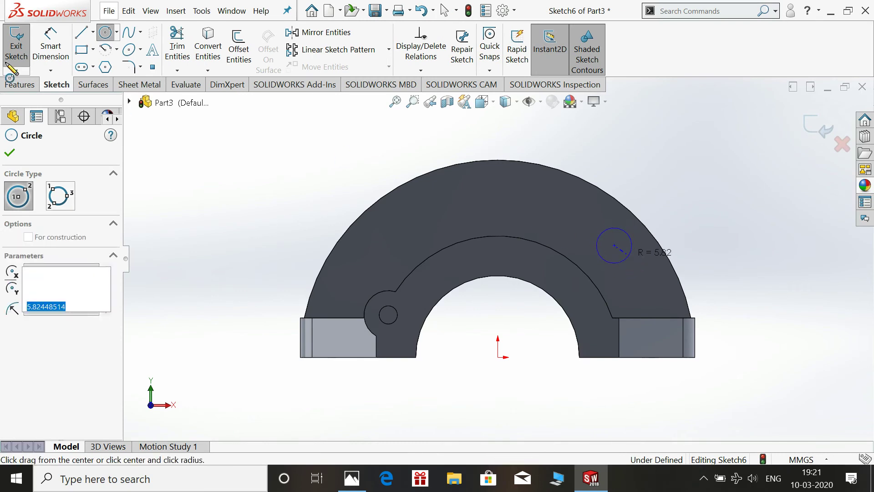
pyautogui.click(631, 248)
# Dimension the circle centre 32 mm above the bottom edge
pyautogui.moveTo(631, 248); pyautogui.dragTo(607, 241, button='right')
pyautogui.click(614, 246)
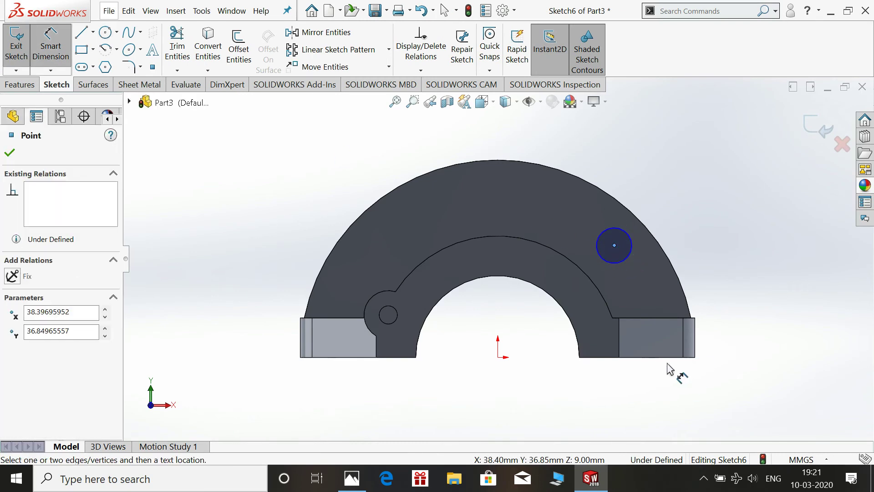
pyautogui.click(665, 358)
pyautogui.click(750, 312)
pyautogui.press('Return')
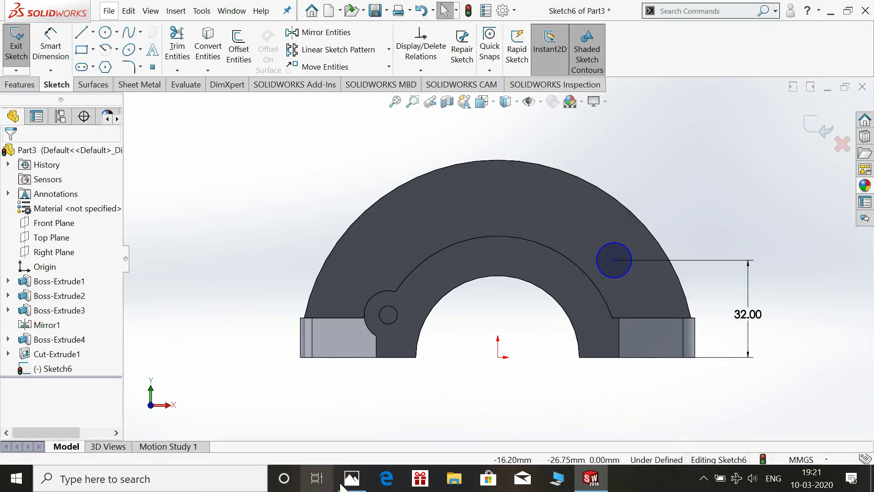
pyautogui.click(352, 478)
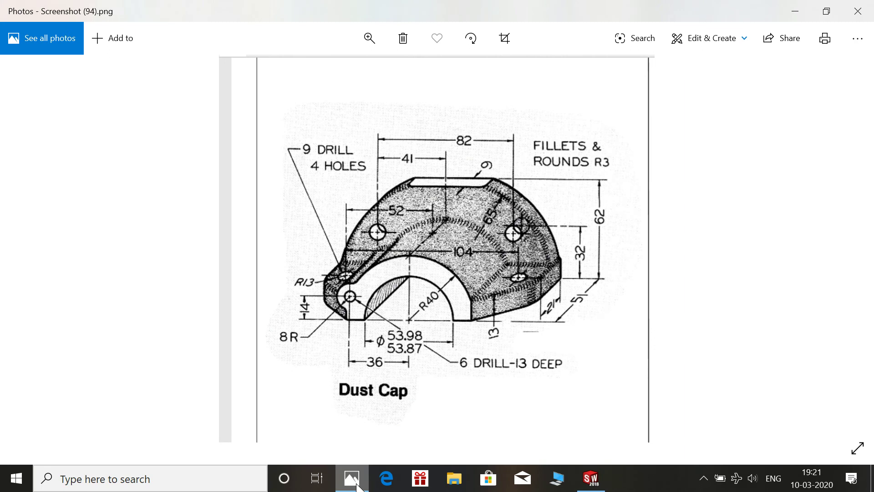
pyautogui.click(357, 485)
# Dimension the circle diameter to 9 mm
pyautogui.click(50, 46)
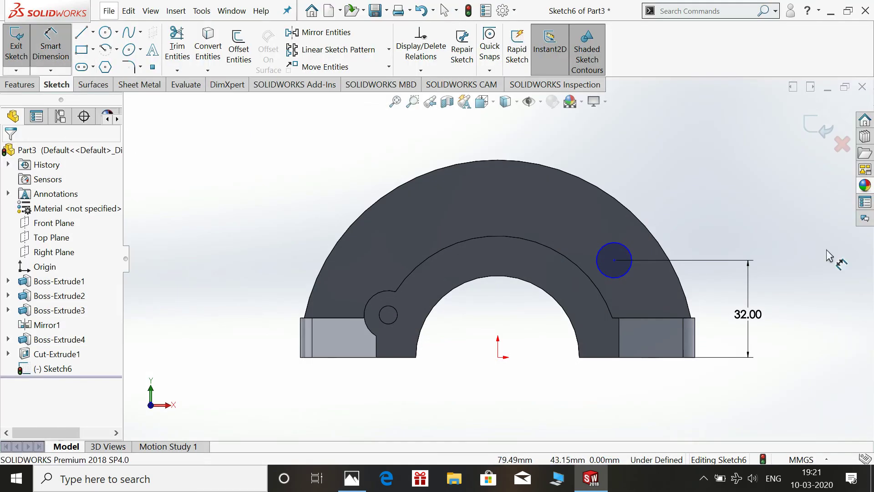
pyautogui.click(624, 244)
pyautogui.click(665, 200)
pyautogui.write('9')
pyautogui.press('Return')
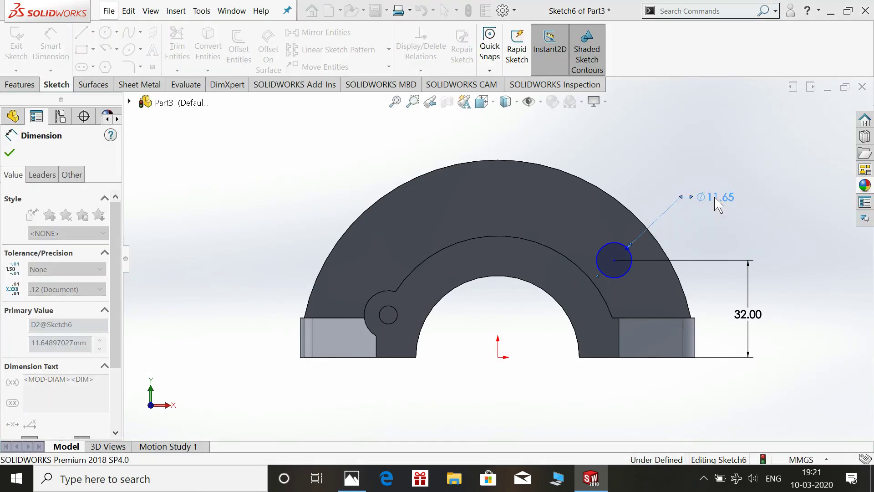
pyautogui.press('Escape')
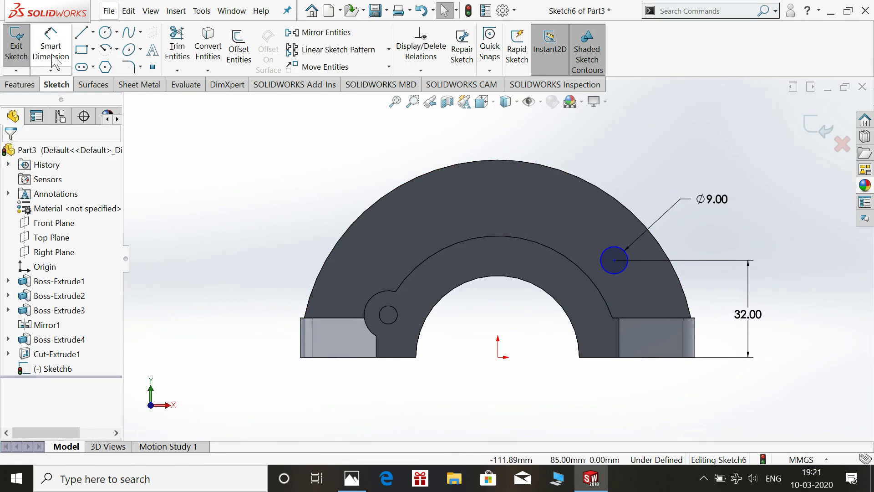
# Place the circle centre 41 mm horizontally from the origin
pyautogui.click(352, 478)
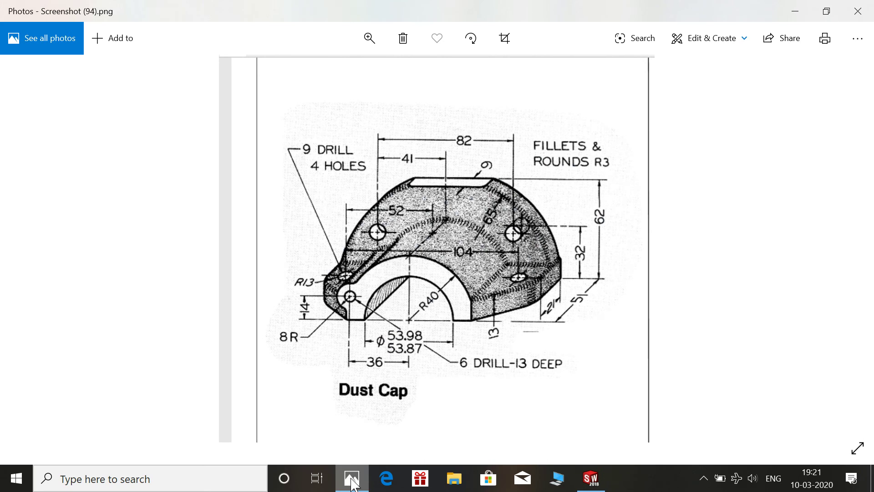
pyautogui.click(352, 478)
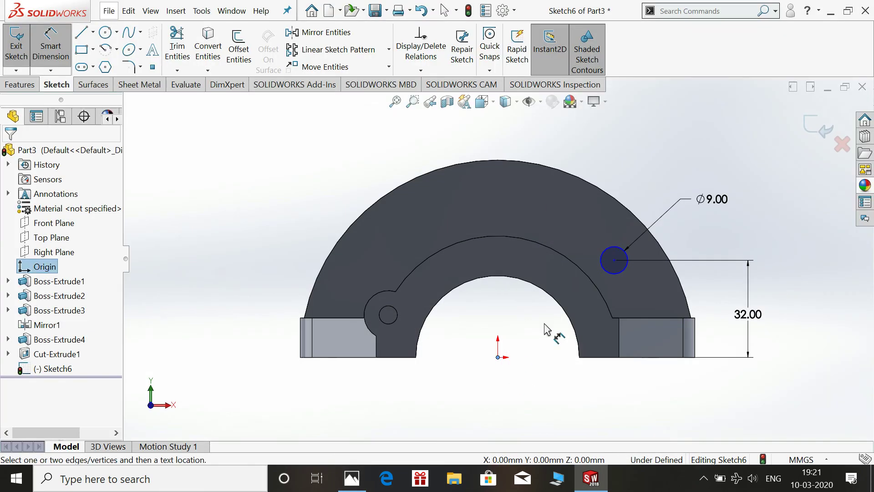
pyautogui.click(614, 260)
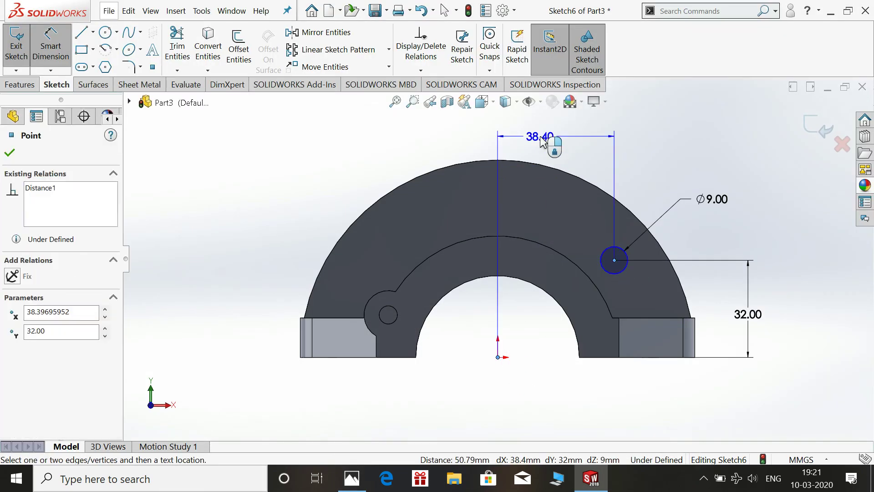
pyautogui.click(543, 139)
pyautogui.write('41')
pyautogui.press('Return')
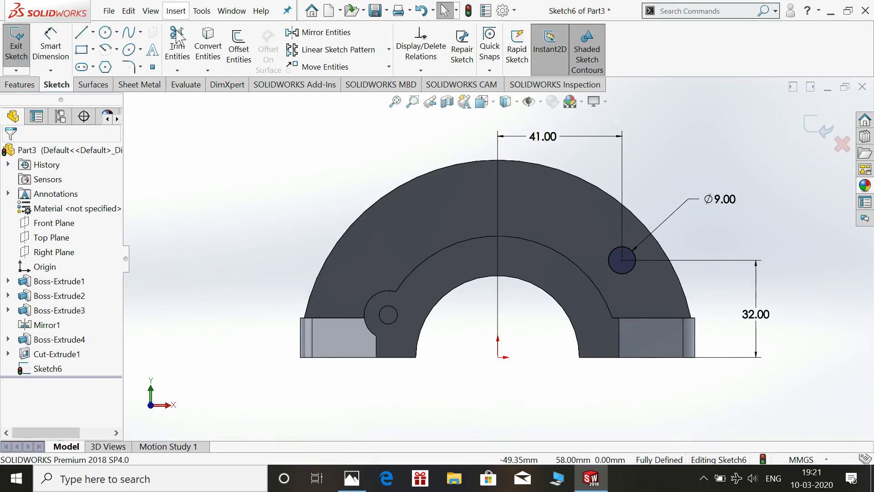
pyautogui.click(93, 32)
# Draw a vertical centerline from the origin up to the arc top
pyautogui.click(89, 68)
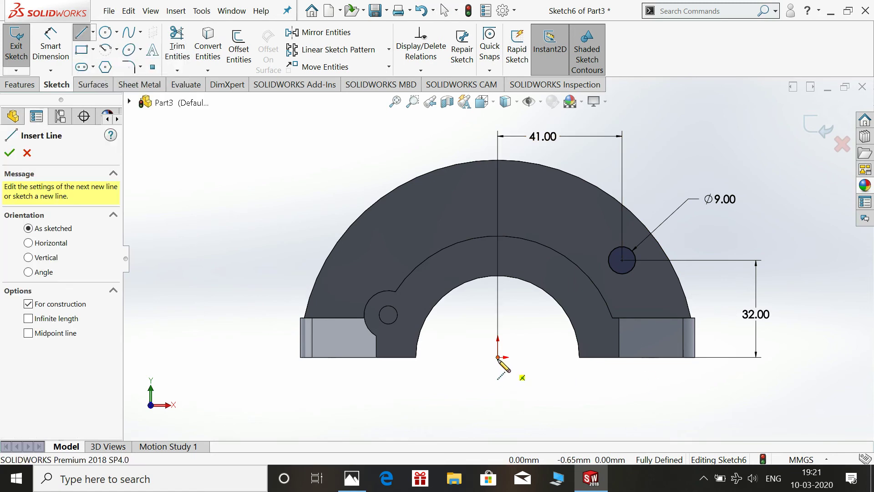
pyautogui.click(498, 357)
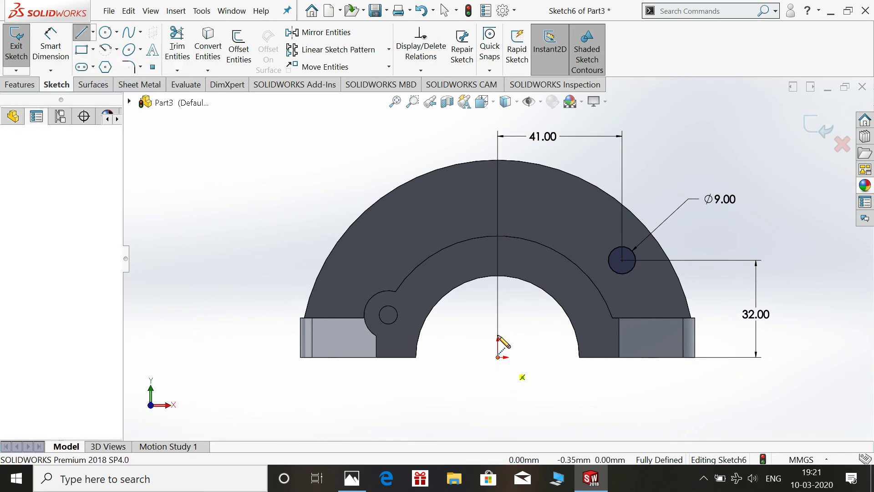
pyautogui.doubleClick(498, 160)
pyautogui.press('Escape')
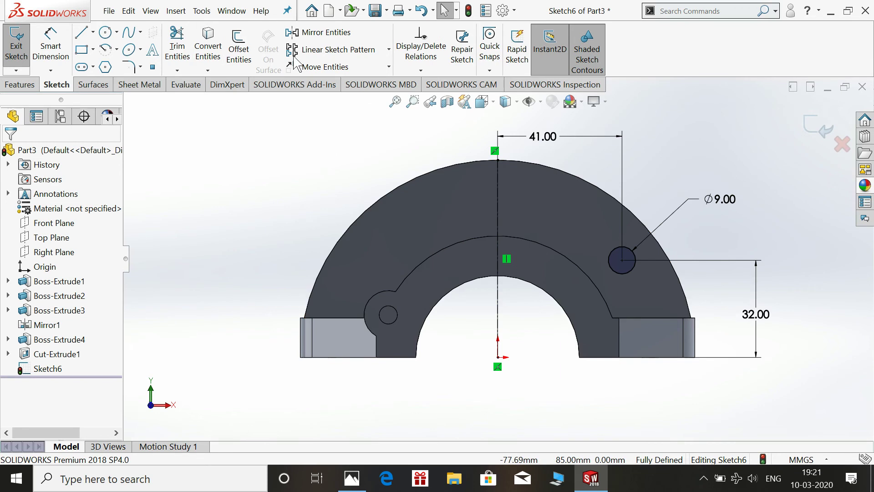
# Mirror the Ø9 circle about the centerline and exit the sketch
pyautogui.click(323, 33)
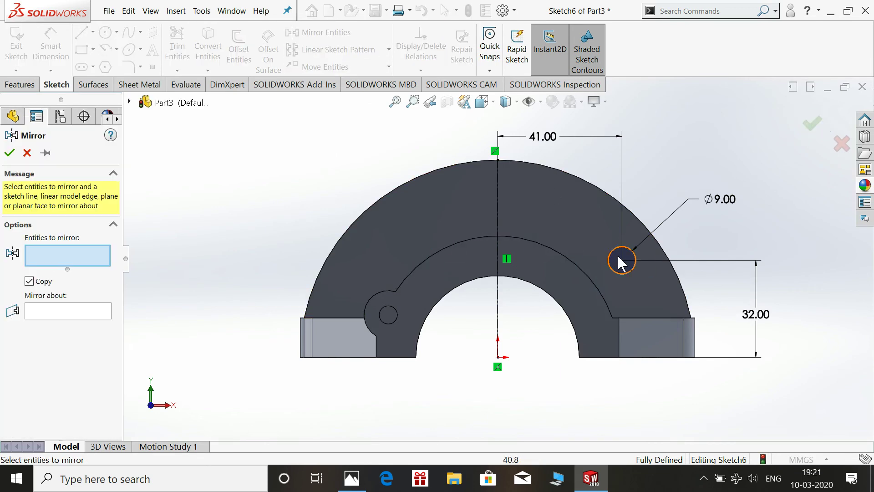
pyautogui.click(613, 253)
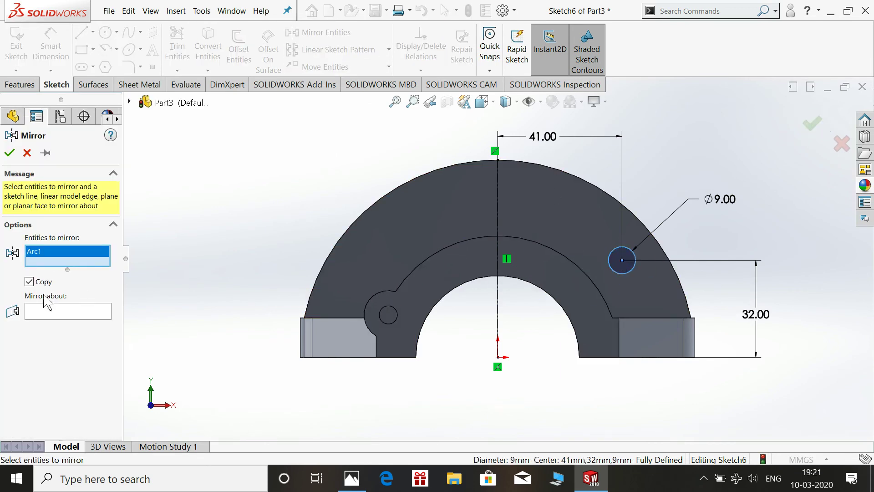
pyautogui.click(497, 264)
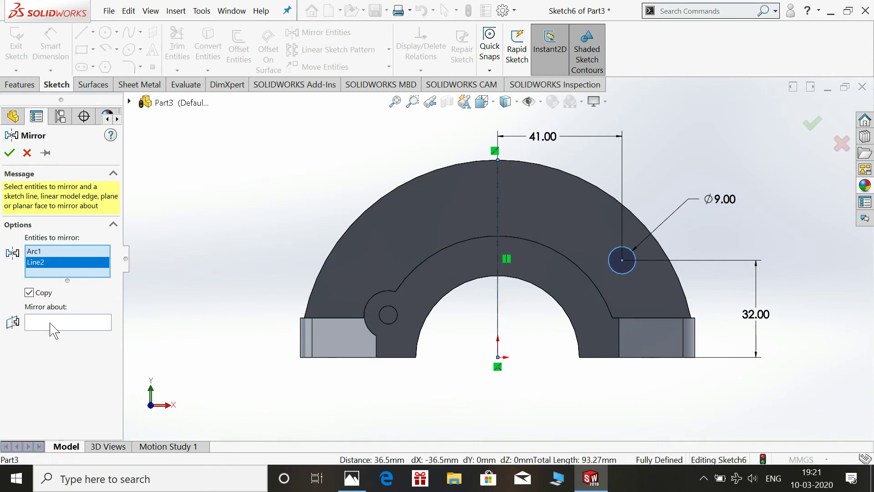
pyautogui.rightClick(51, 264)
pyautogui.click(78, 289)
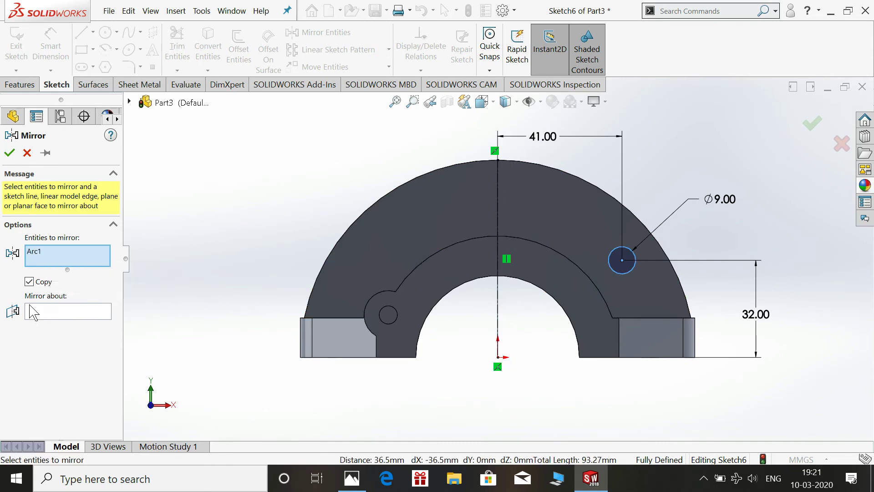
pyautogui.click(498, 307)
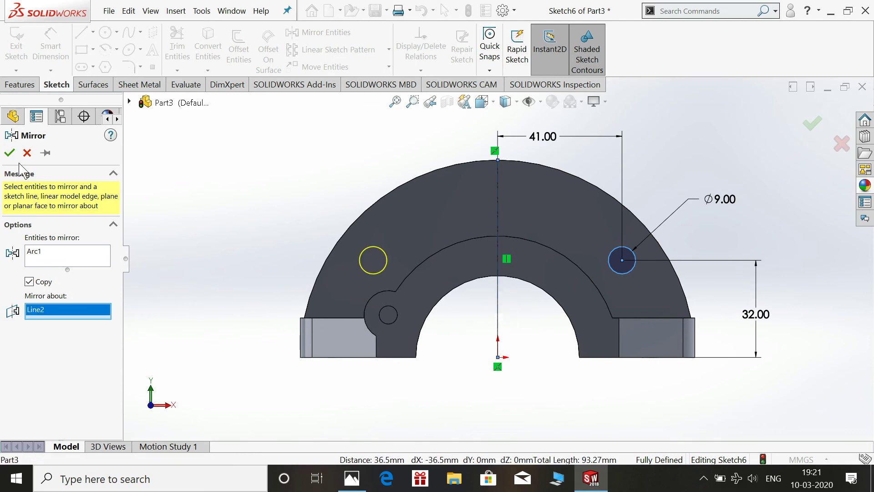
pyautogui.click(10, 153)
pyautogui.click(819, 136)
pyautogui.press('space')
pyautogui.click(765, 124)
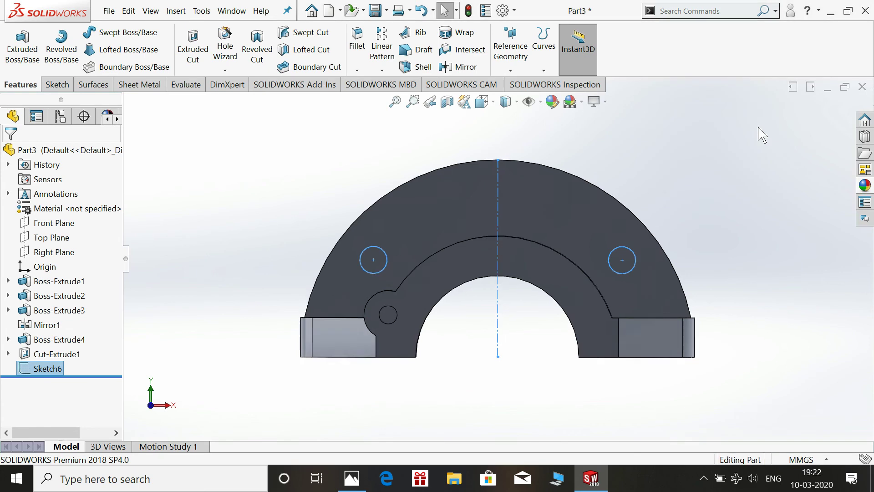
pyautogui.click(196, 52)
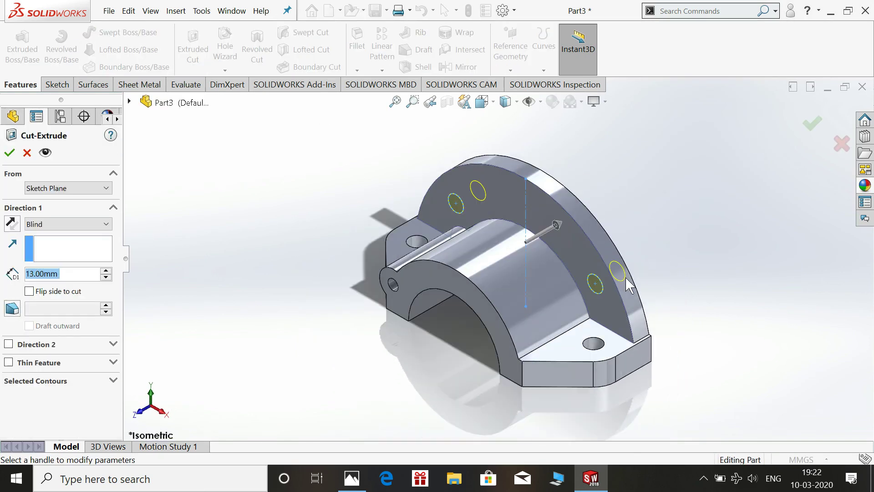
pyautogui.click(9, 153)
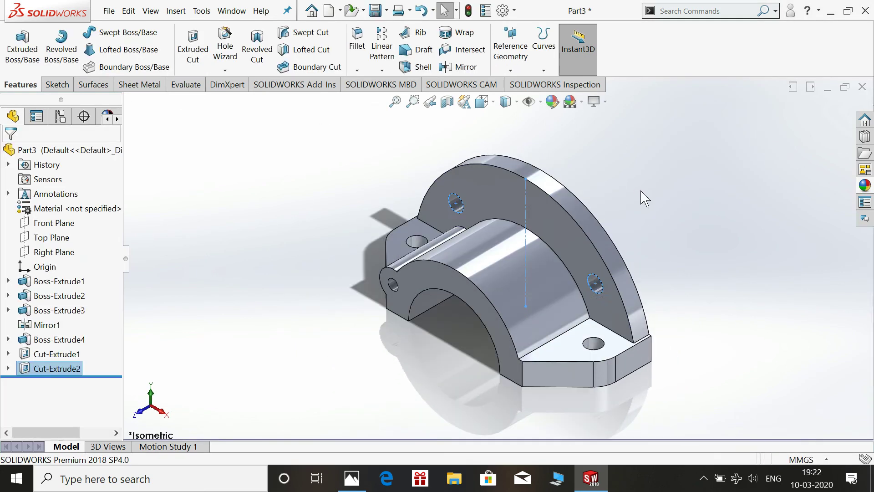
pyautogui.moveTo(728, 214)
pyautogui.mouseDown(button='middle')
pyautogui.moveTo(720, 204)
pyautogui.moveTo(738, 207)
pyautogui.mouseUp(button='middle')
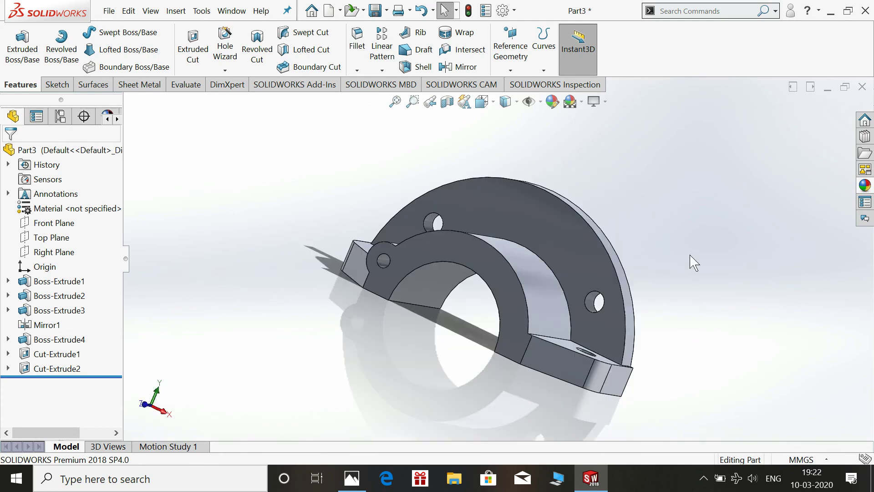
pyautogui.moveTo(712, 286)
pyautogui.mouseDown(button='middle')
pyautogui.moveTo(669, 306)
pyautogui.moveTo(706, 320)
pyautogui.mouseUp(button='middle')
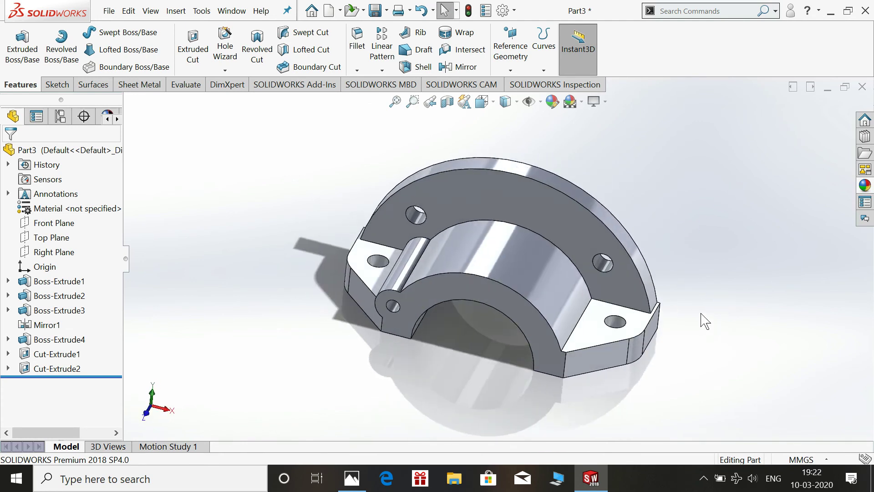
pyautogui.scroll(-5, 678, 321)
pyautogui.scroll(3, 679, 321)
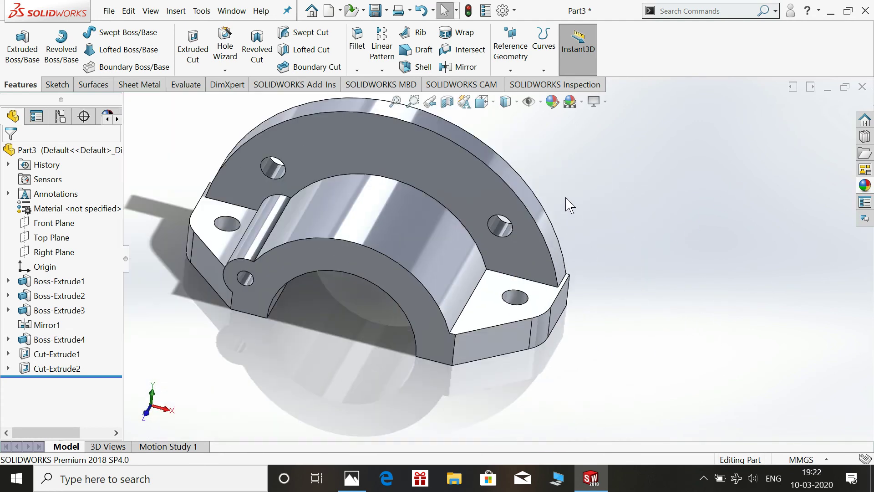
pyautogui.scroll(2, 616, 201)
pyautogui.moveTo(616, 201); pyautogui.dragTo(620, 184, button='middle')
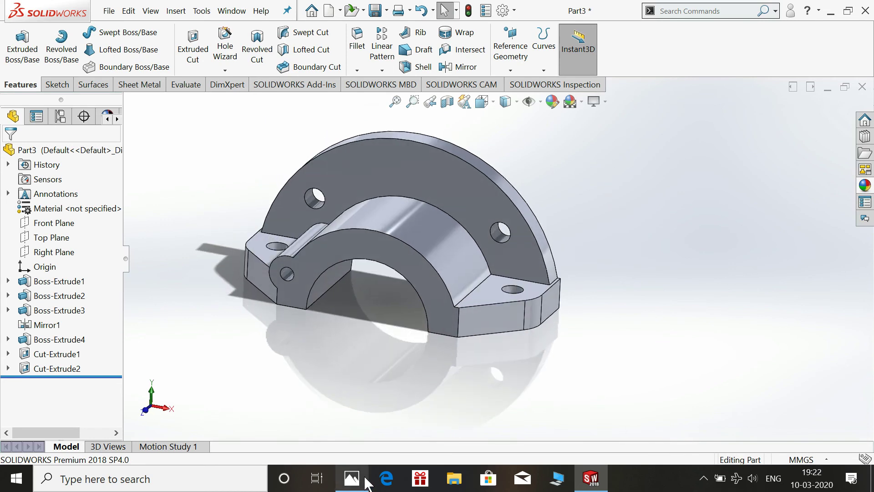
pyautogui.click(363, 481)
# Start a sketch on the front flange face, view it normal, and draw a corner rectangle across the flange top
pyautogui.click(368, 482)
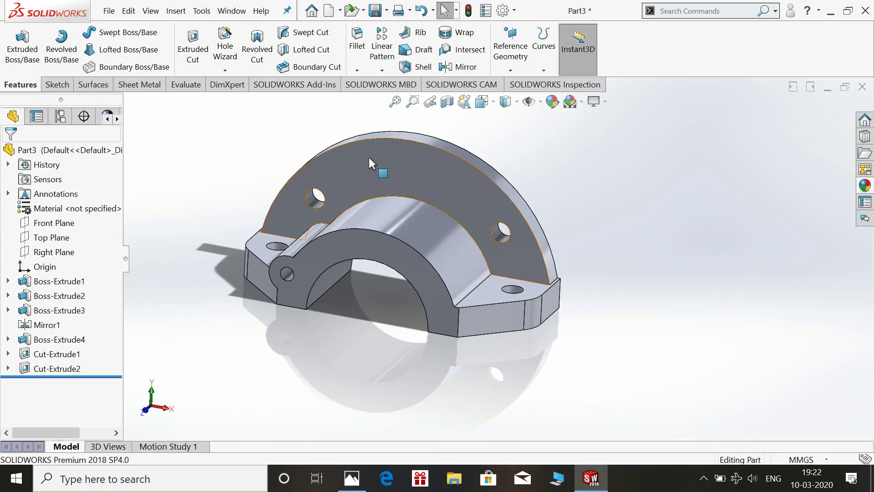
pyautogui.click(369, 157)
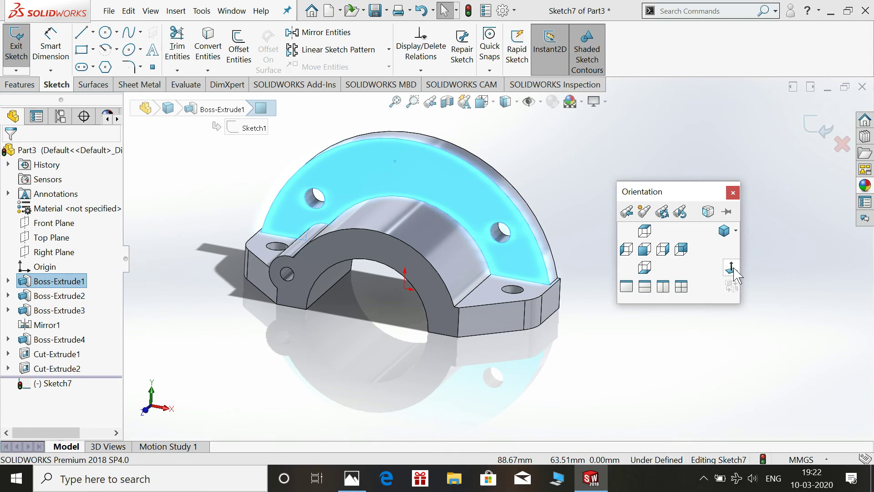
pyautogui.click(731, 268)
pyautogui.click(601, 151)
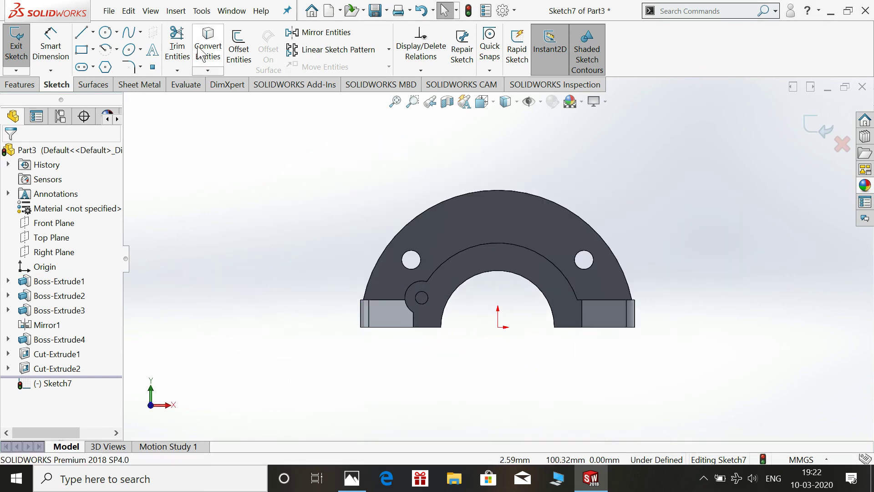
pyautogui.click(116, 48)
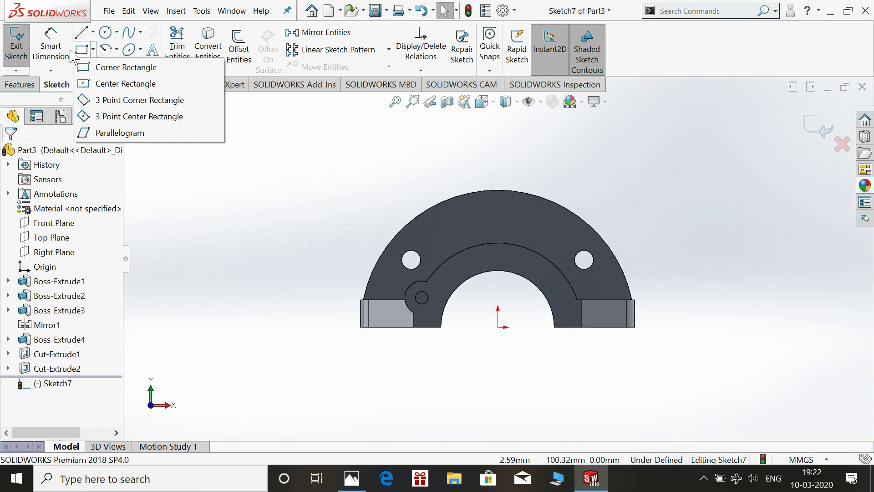
pyautogui.click(122, 67)
pyautogui.click(436, 163)
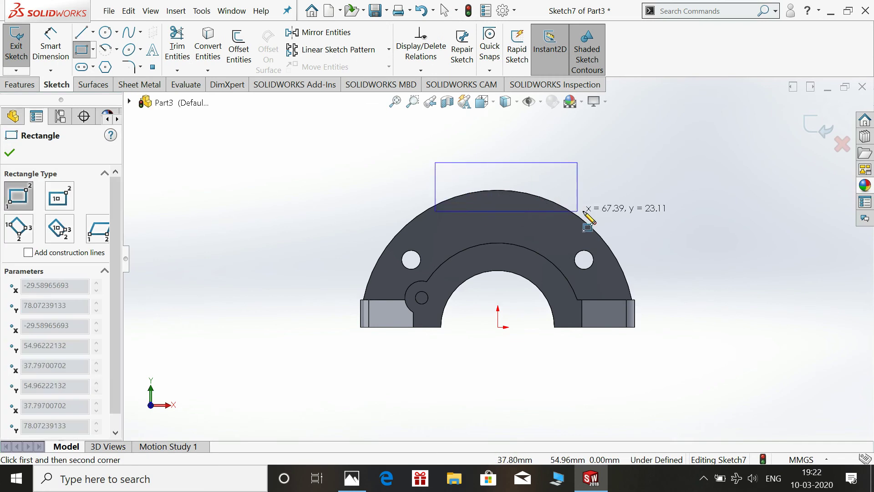
pyautogui.click(589, 202)
pyautogui.press('Escape')
# Dimension the rectangle 100 mm wide and centre it vertically over the origin
pyautogui.click(50, 46)
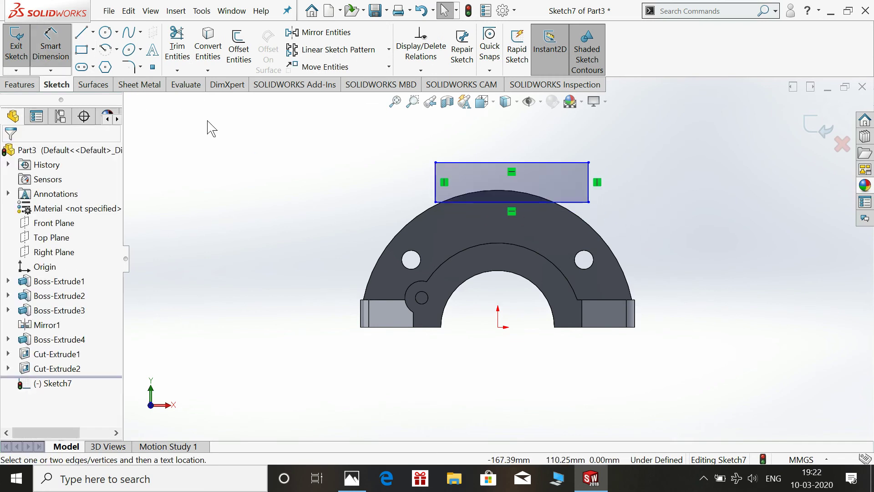
pyautogui.click(466, 202)
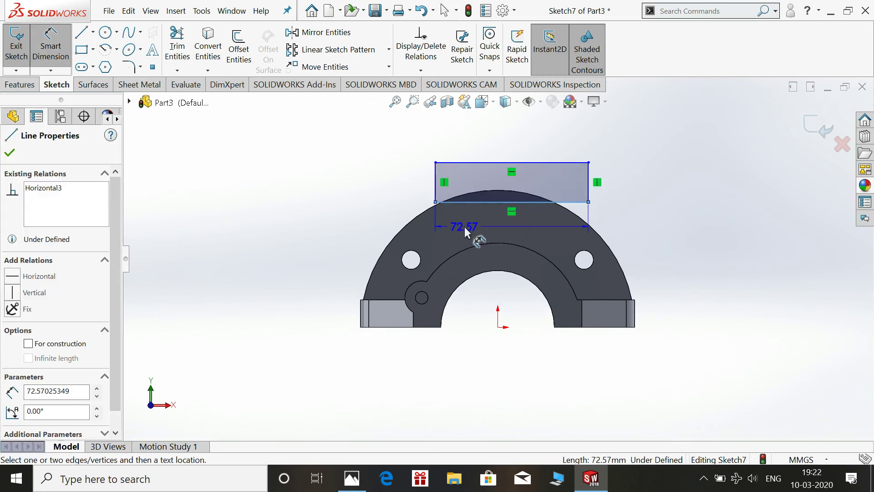
pyautogui.click(464, 226)
pyautogui.write('100')
pyautogui.press('Return')
pyautogui.press('Escape')
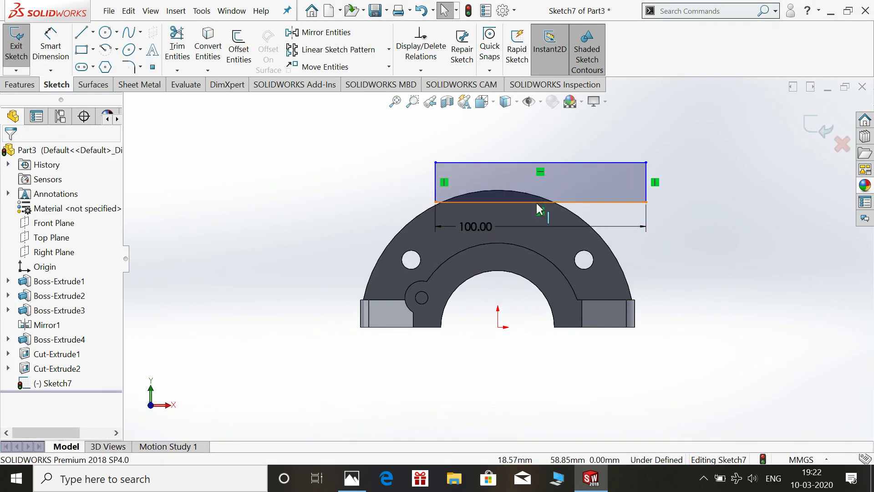
pyautogui.click(541, 203)
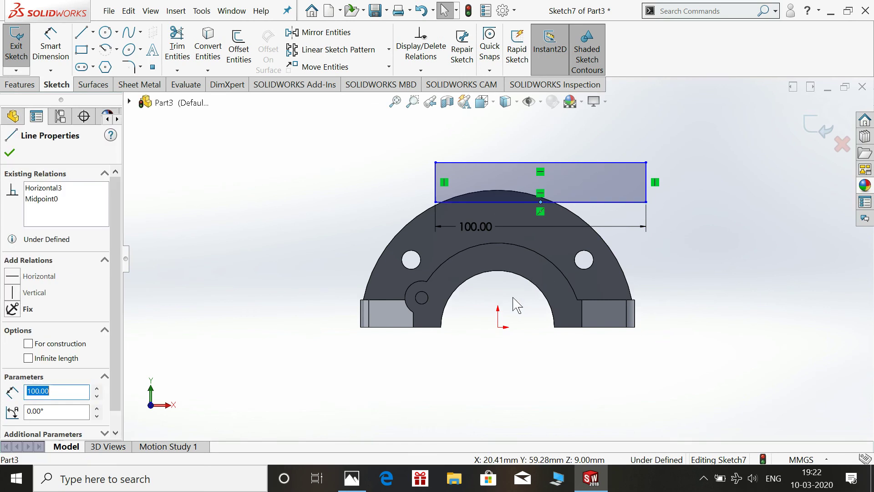
pyautogui.keyDown('ctrl'); pyautogui.click(498, 327); pyautogui.keyUp('ctrl')
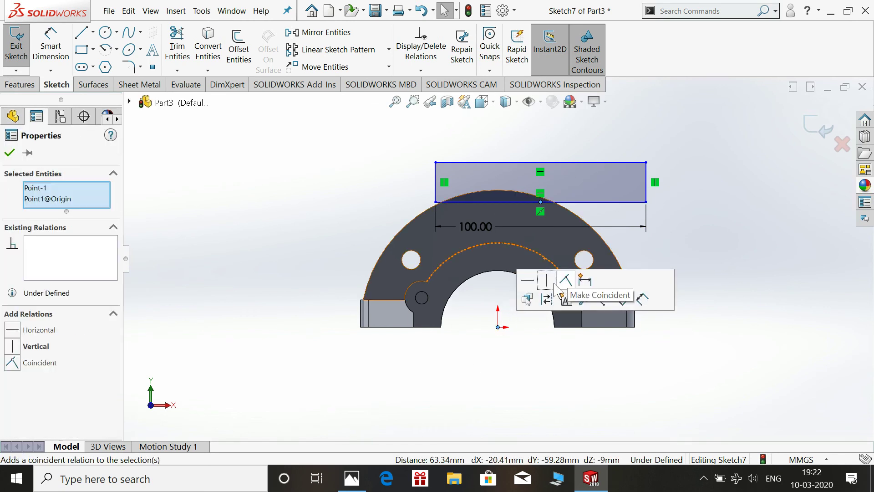
pyautogui.click(565, 294)
pyautogui.click(736, 218)
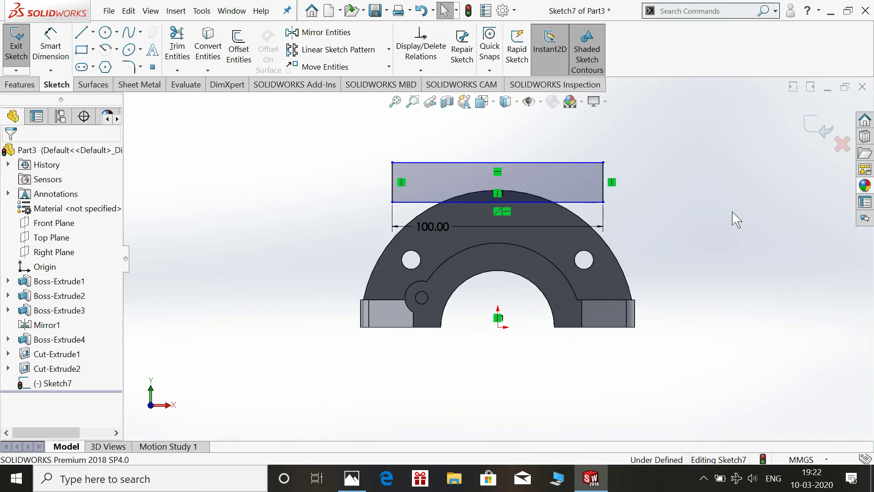
# Place the rectangle's bottom line 62 mm above the part base, exit the sketch, and view isometric
pyautogui.click(50, 45)
pyautogui.click(350, 478)
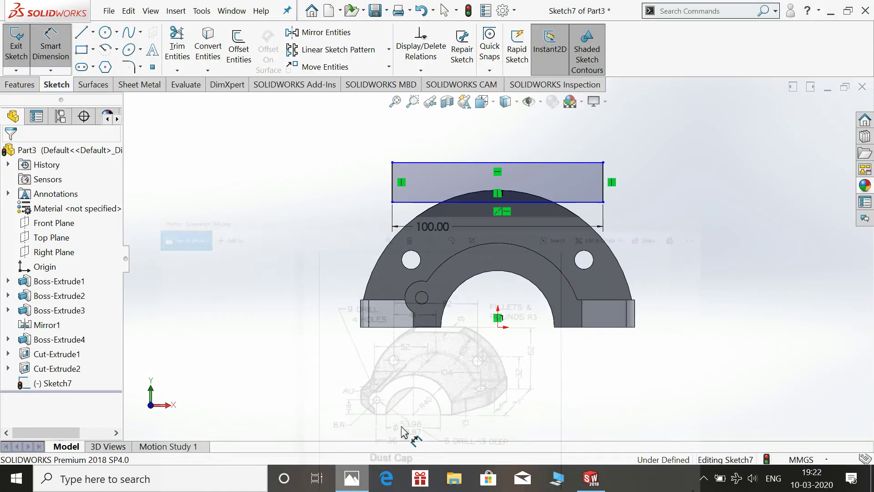
pyautogui.click(605, 327)
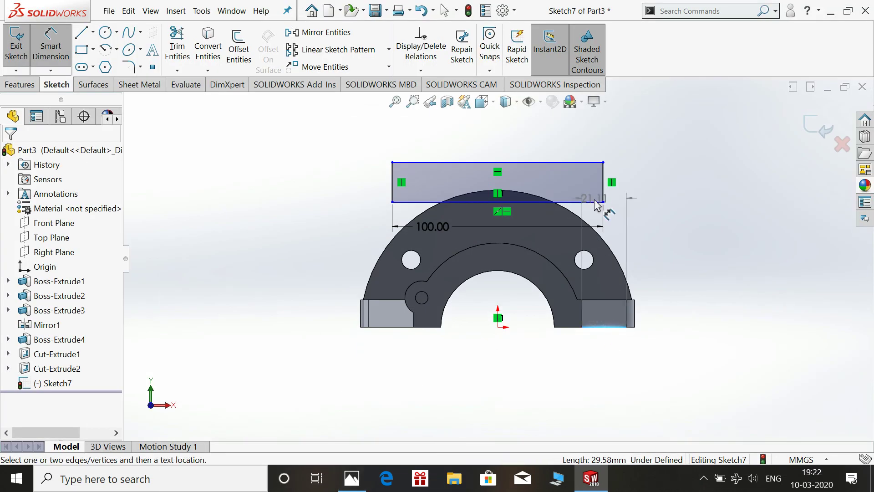
pyautogui.click(599, 201)
pyautogui.click(691, 225)
pyautogui.write('62')
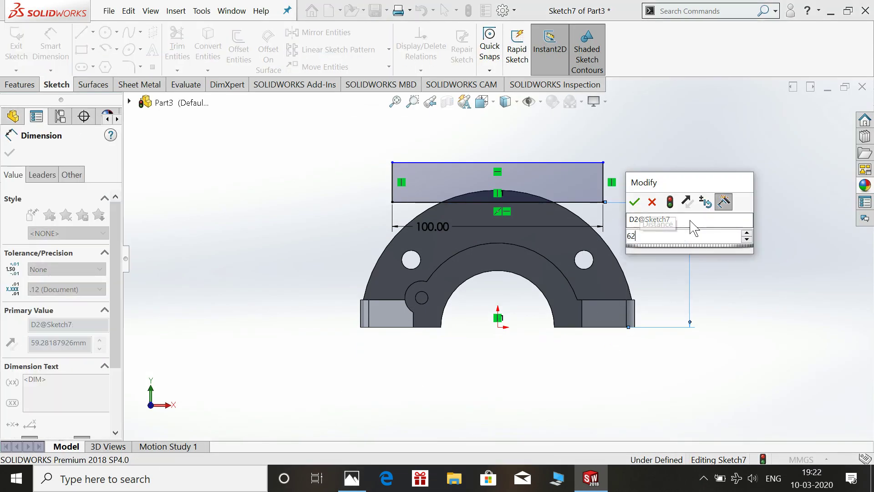
pyautogui.press('Return')
pyautogui.press('Escape')
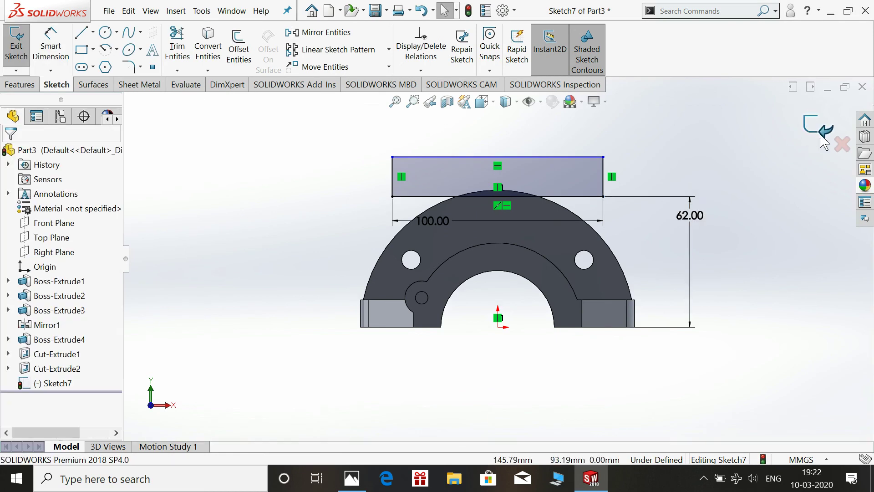
pyautogui.click(820, 132)
pyautogui.press('space')
pyautogui.click(724, 141)
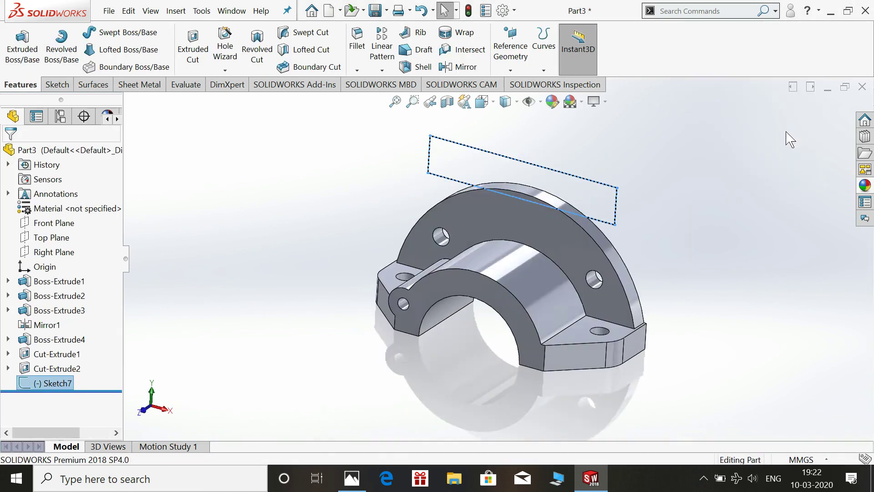
# Extrude-cut the rectangle 13 mm deep, then start a fillet with 3 mm radius
pyautogui.click(202, 52)
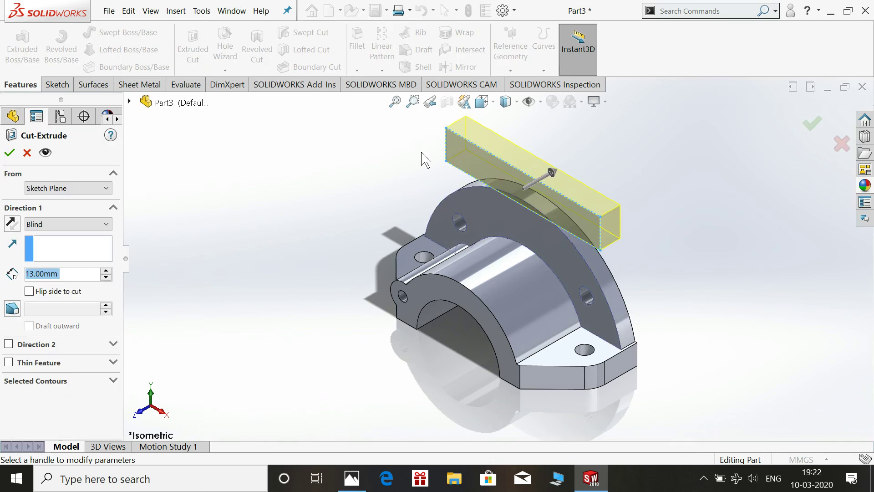
pyautogui.click(14, 153)
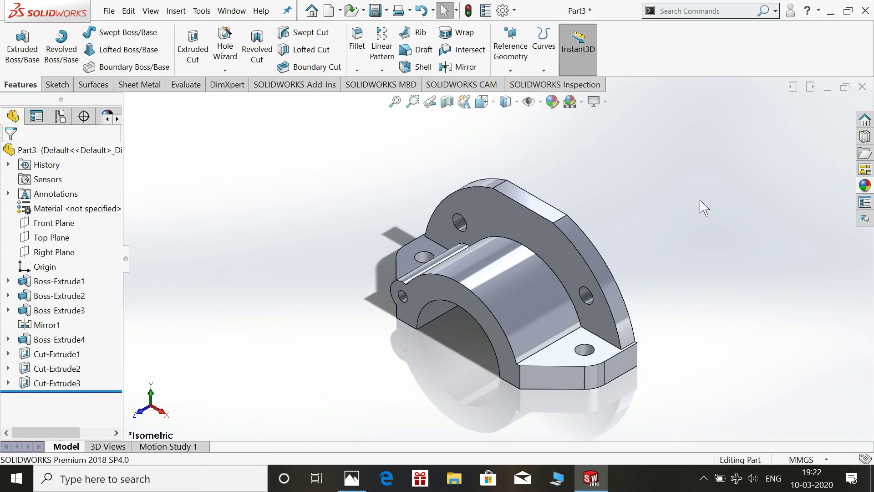
pyautogui.click(356, 45)
pyautogui.write('3')
pyautogui.press('Return')
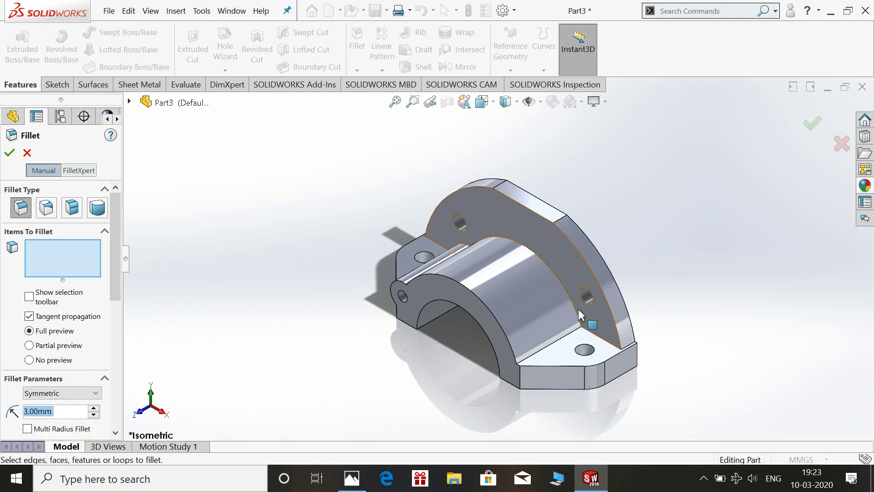
# Fillet the two outer flange arc edges at 3 mm
pyautogui.click(587, 263)
pyautogui.click(478, 188)
pyautogui.click(10, 154)
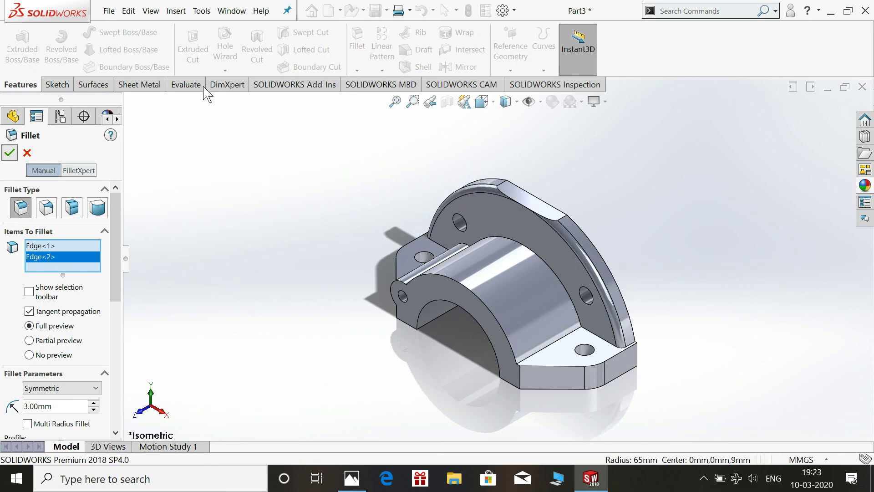
# Fillet the four edges where the cylinder meets the flange at 3 mm
pyautogui.click(356, 45)
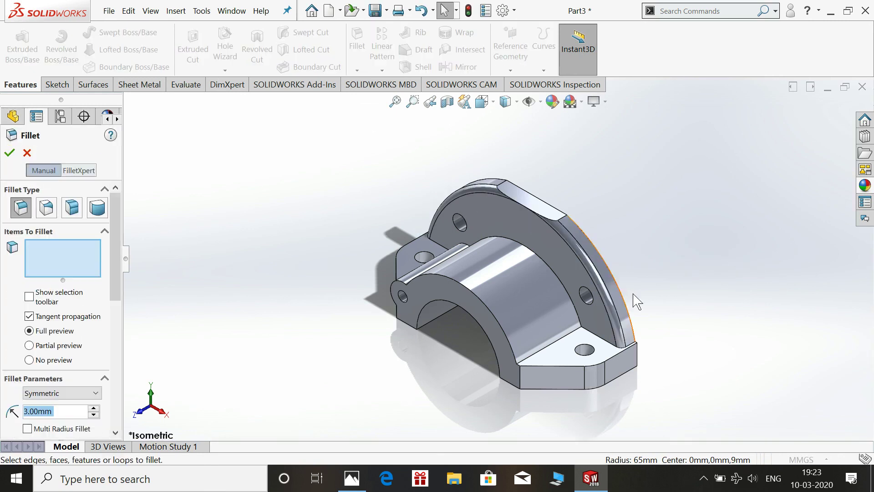
pyautogui.click(595, 340)
pyautogui.click(580, 323)
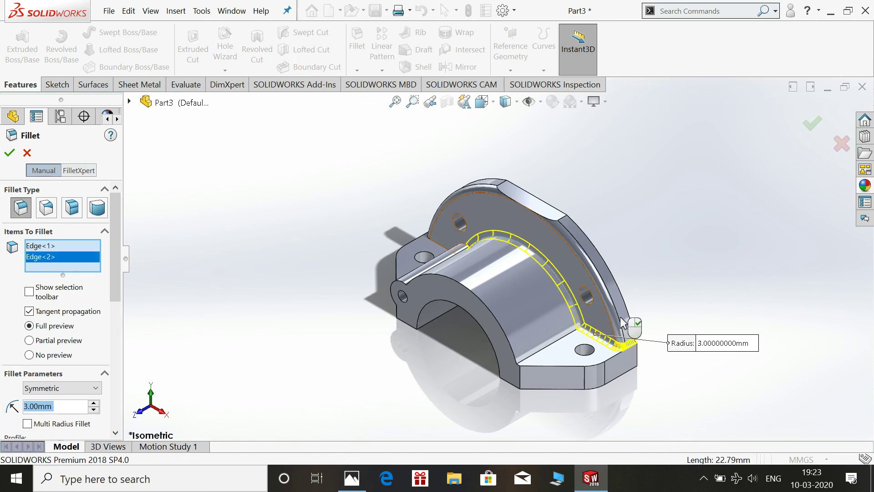
pyautogui.scroll(-2, 656, 332)
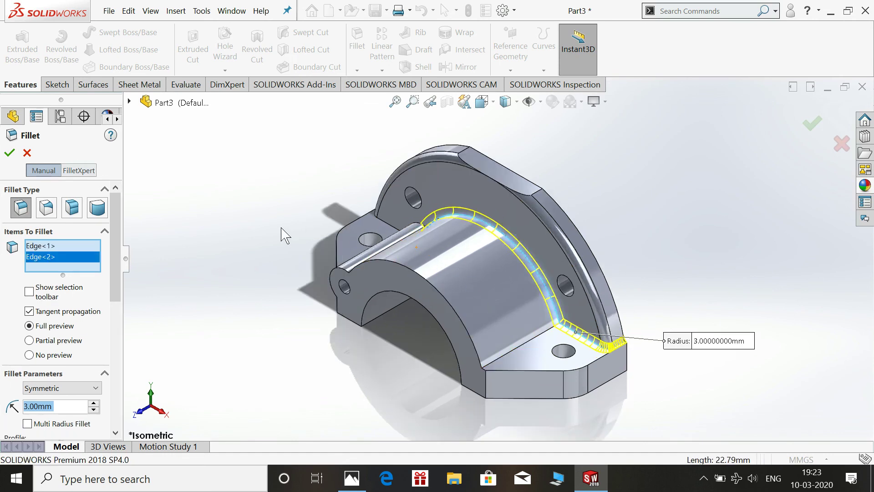
pyautogui.moveTo(283, 235); pyautogui.dragTo(346, 209, button='middle')
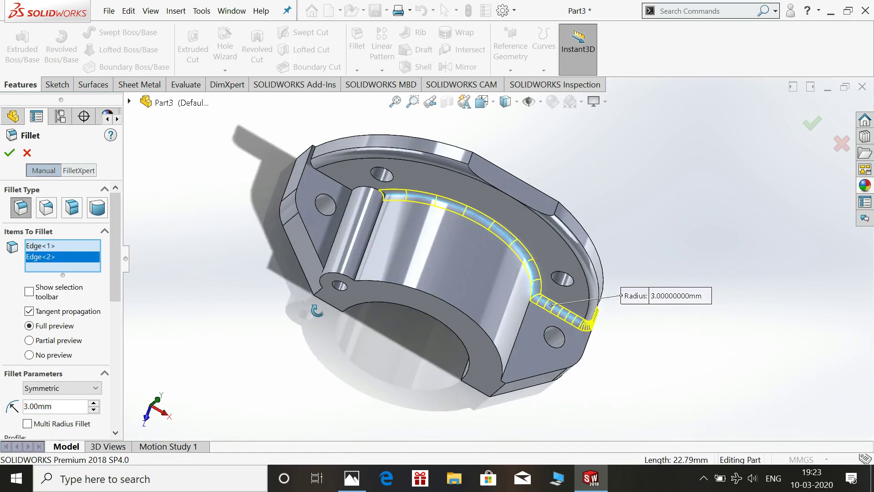
pyautogui.click(371, 189)
pyautogui.click(312, 166)
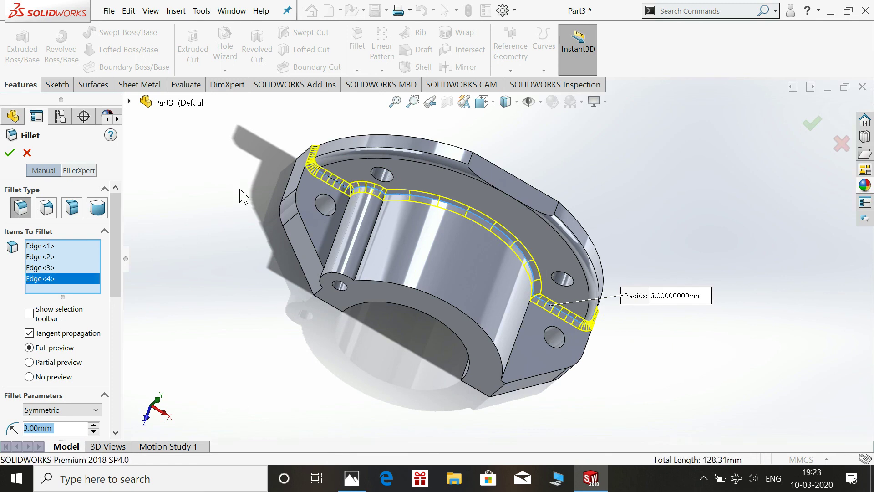
pyautogui.click(10, 153)
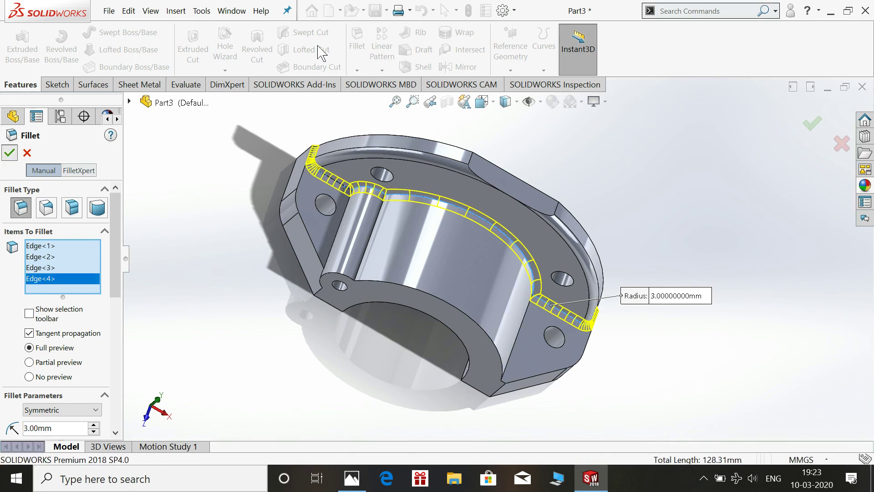
pyautogui.click(357, 41)
pyautogui.moveTo(712, 290); pyautogui.dragTo(734, 286, button='middle')
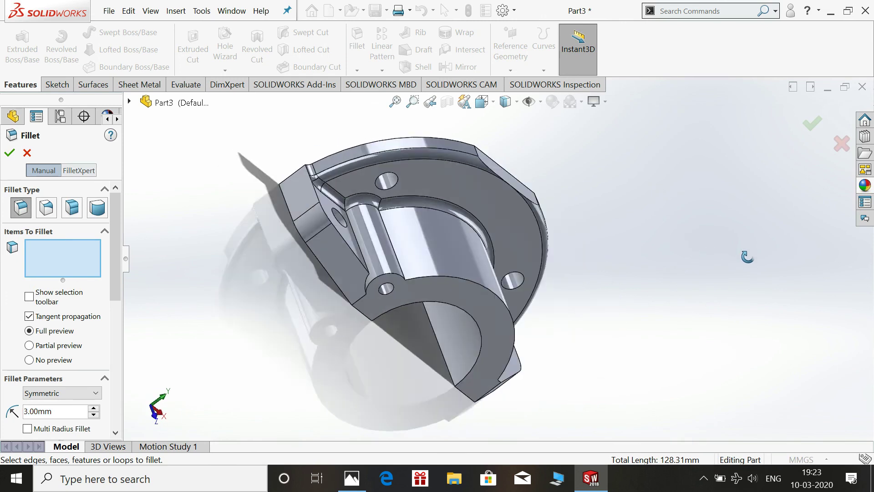
# Round two flange edges with a 3 mm fillet
pyautogui.click(334, 273)
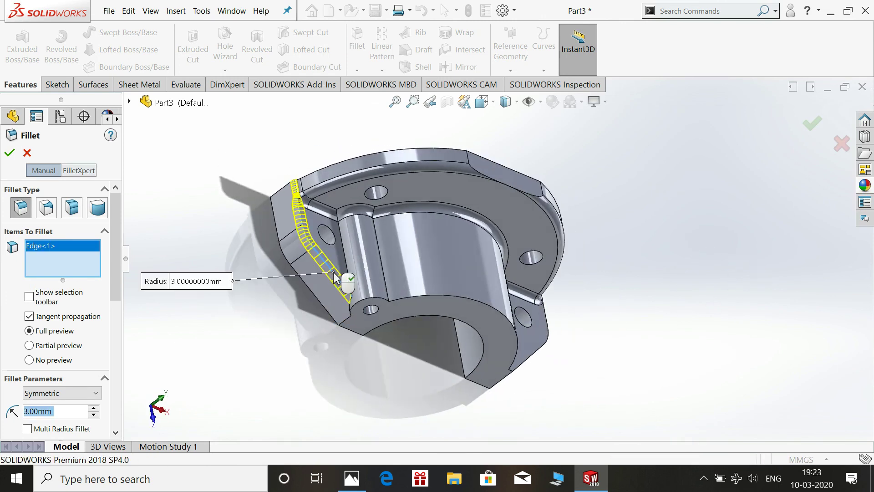
pyautogui.moveTo(624, 354); pyautogui.dragTo(565, 294, button='middle')
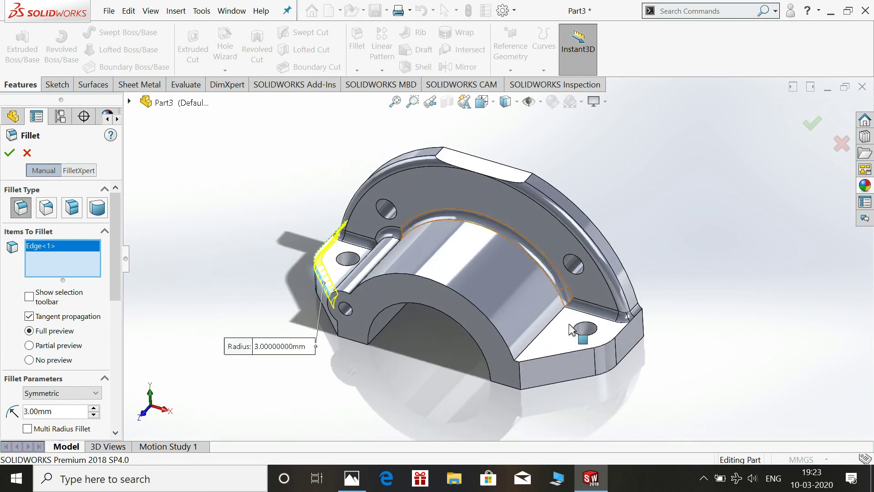
pyautogui.click(563, 352)
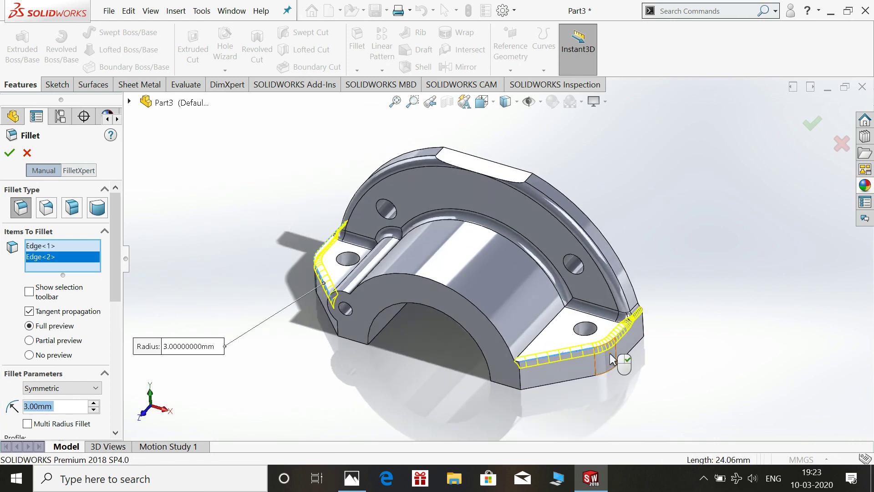
pyautogui.click(538, 336)
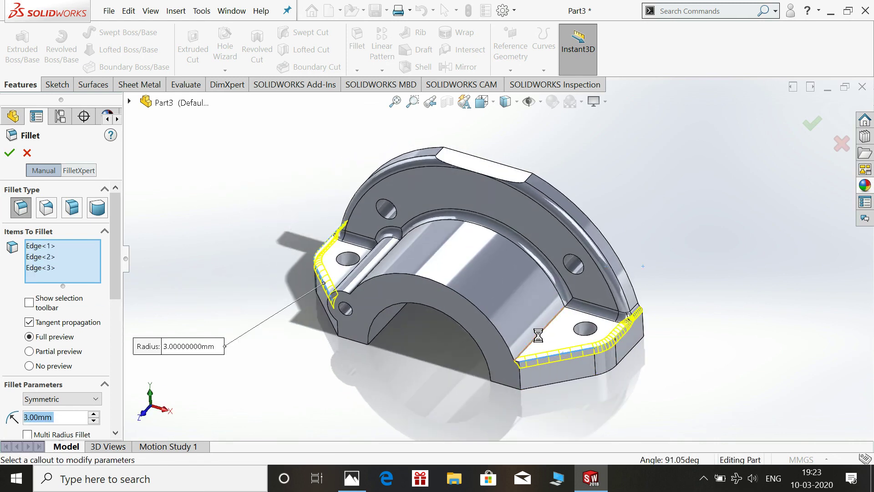
pyautogui.click(541, 336)
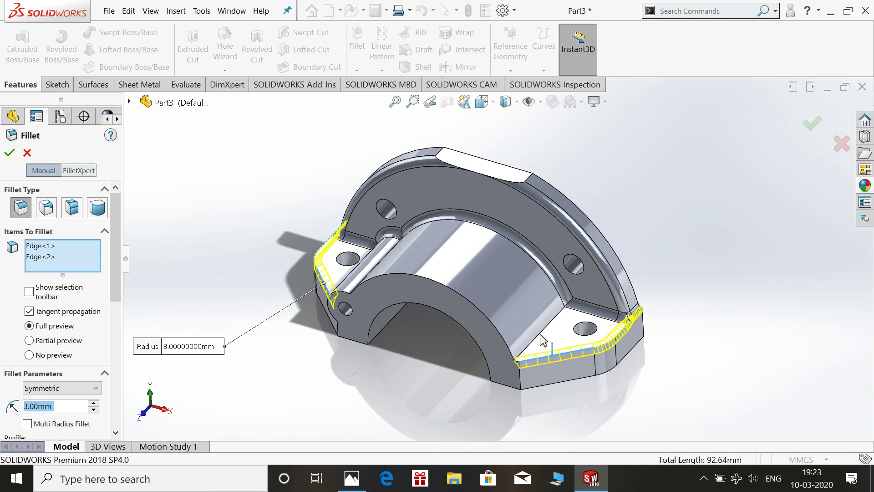
pyautogui.scroll(2, 718, 342)
pyautogui.moveTo(618, 343)
pyautogui.mouseDown(button='middle')
pyautogui.moveTo(663, 369)
pyautogui.moveTo(644, 385)
pyautogui.moveTo(649, 369)
pyautogui.mouseUp(button='middle')
pyautogui.click(9, 153)
# Add another 3 mm fillet on a right flange edge and two inner bore edges
pyautogui.click(357, 45)
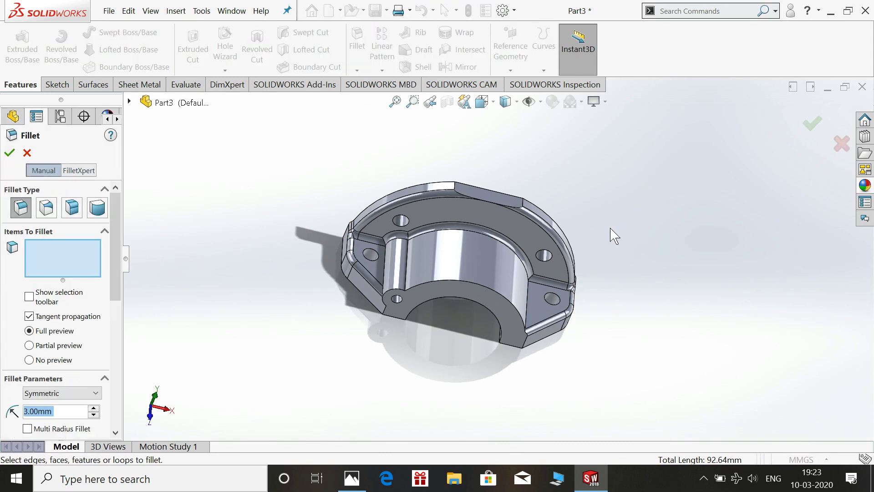
pyautogui.moveTo(623, 235); pyautogui.dragTo(586, 242, button='middle')
pyautogui.click(529, 305)
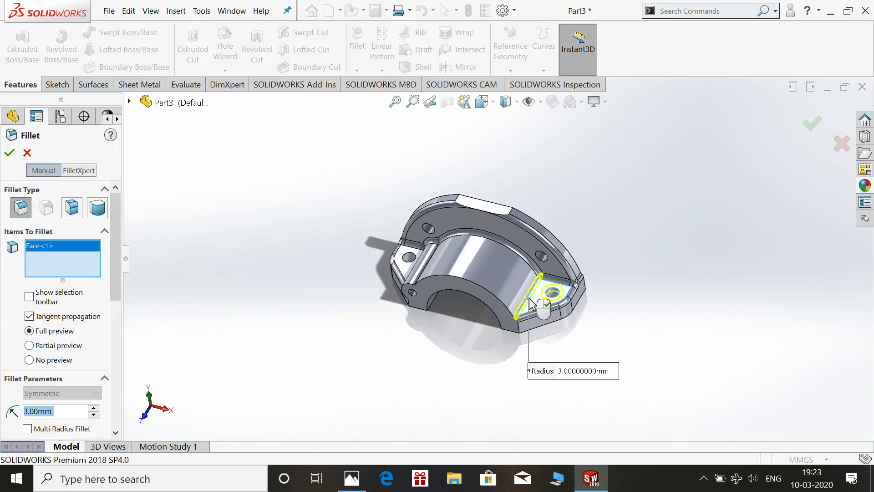
pyautogui.click(530, 304)
pyautogui.click(530, 298)
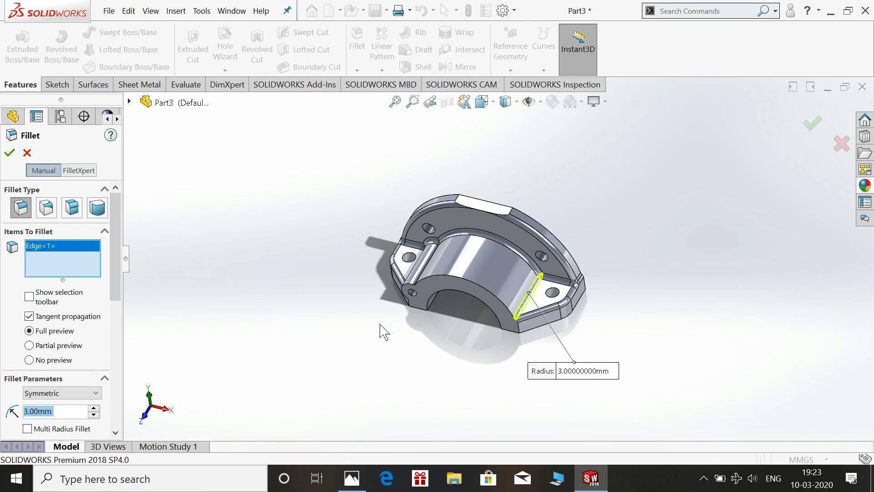
pyautogui.scroll(-3, 379, 324)
pyautogui.moveTo(455, 312); pyautogui.dragTo(504, 244, button='middle')
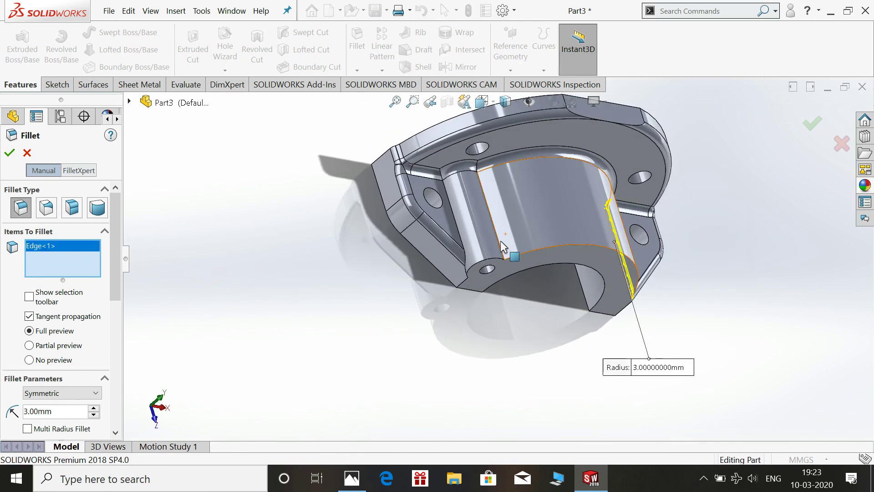
pyautogui.click(475, 248)
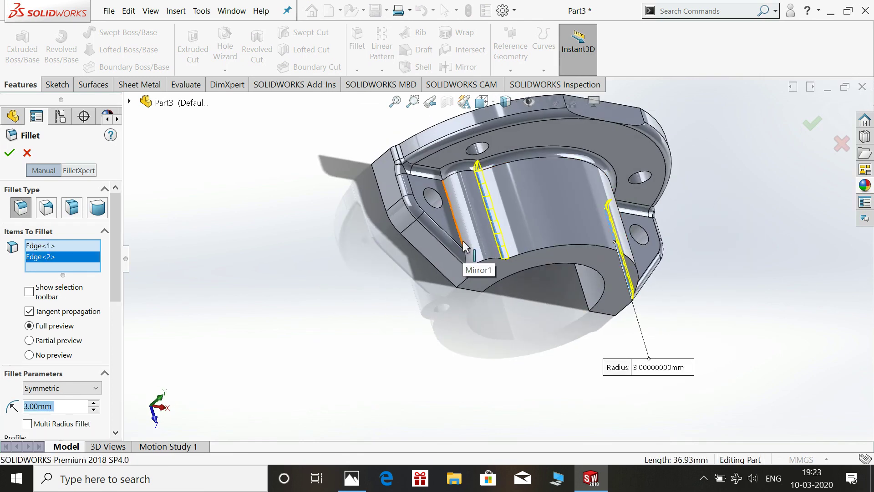
pyautogui.click(463, 244)
pyautogui.moveTo(492, 335)
pyautogui.mouseDown(button='middle')
pyautogui.moveTo(409, 218)
pyautogui.moveTo(419, 248)
pyautogui.mouseUp(button='middle')
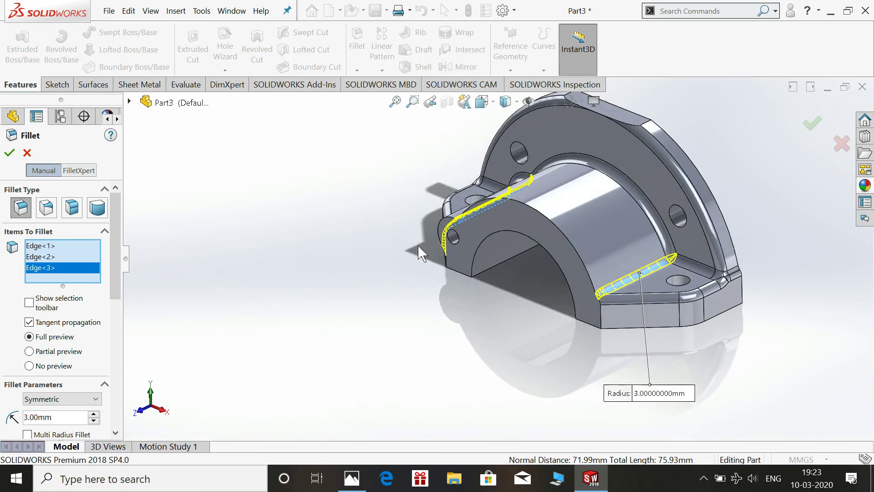
pyautogui.click(9, 153)
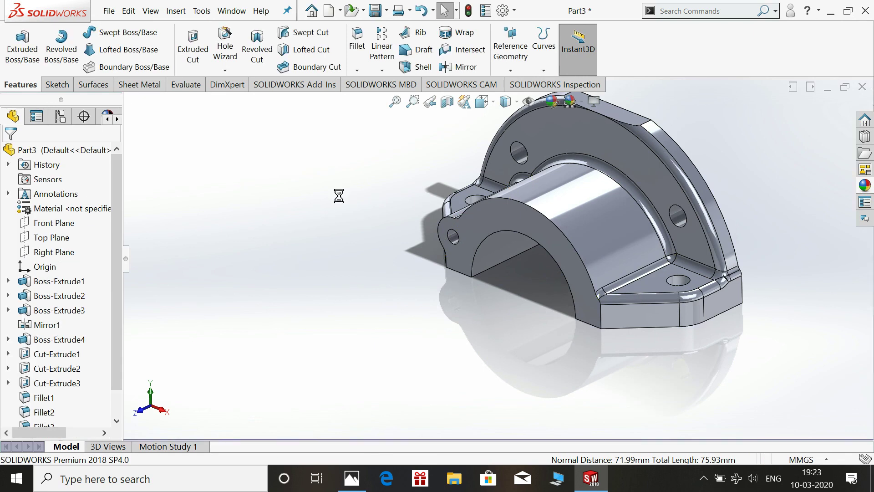
# Switch to isometric view and give the whole part a red appearance
pyautogui.press('space')
pyautogui.click(453, 260)
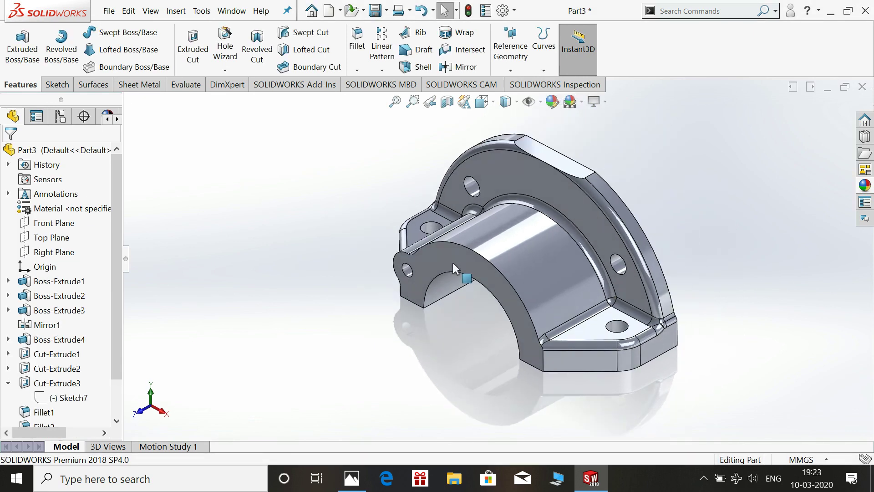
pyautogui.rightClick(502, 251)
pyautogui.moveTo(608, 136)
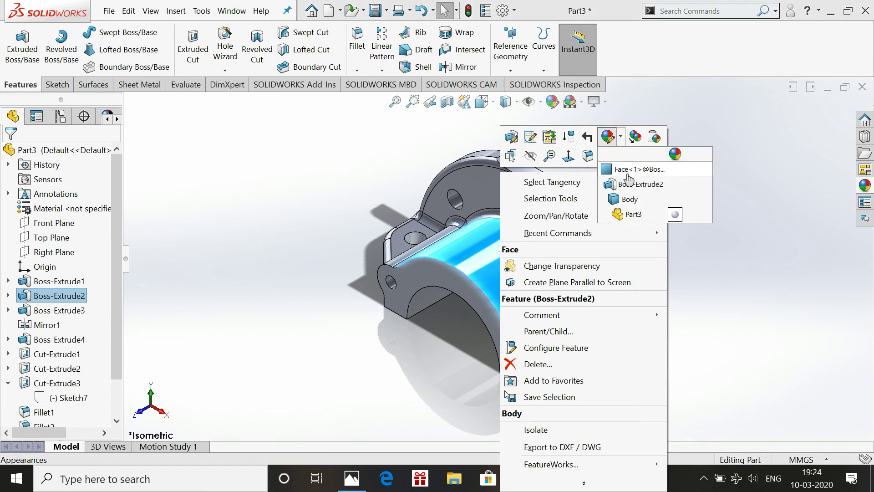
pyautogui.click(633, 214)
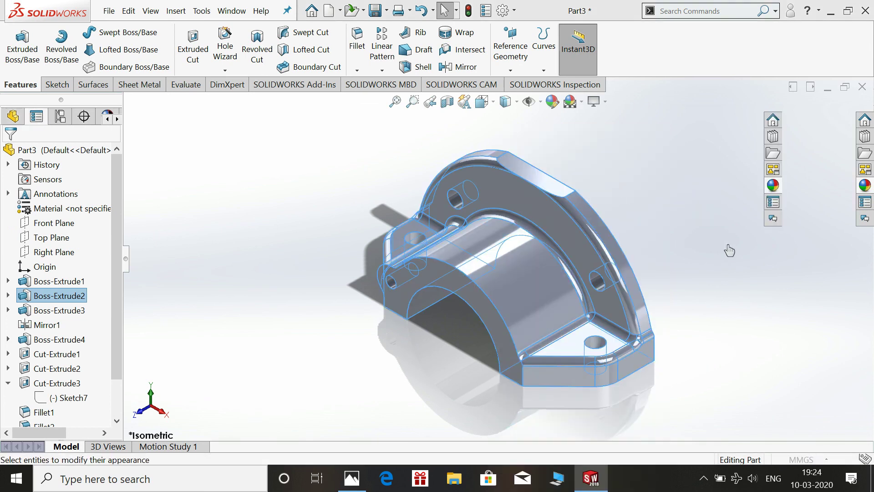
pyautogui.click(28, 420)
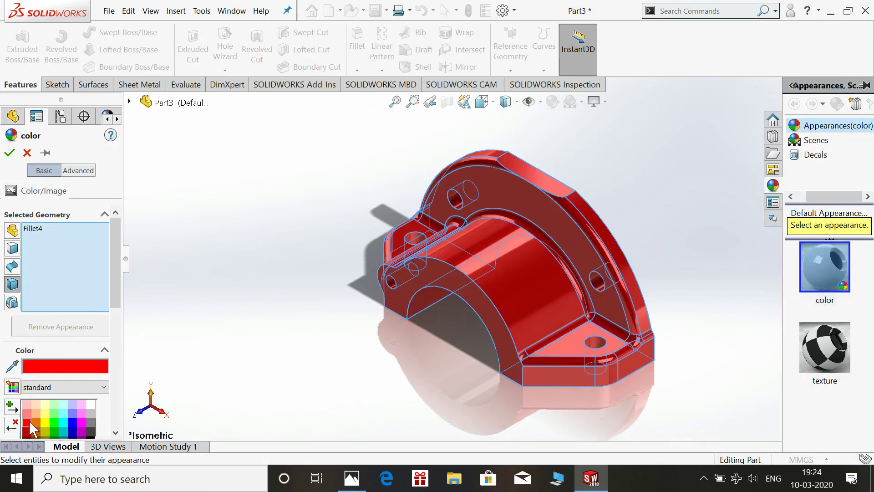
pyautogui.click(9, 153)
# Colour the two flange bottom faces and the curved bottom face cyan
pyautogui.moveTo(400, 397); pyautogui.dragTo(421, 225, button='middle')
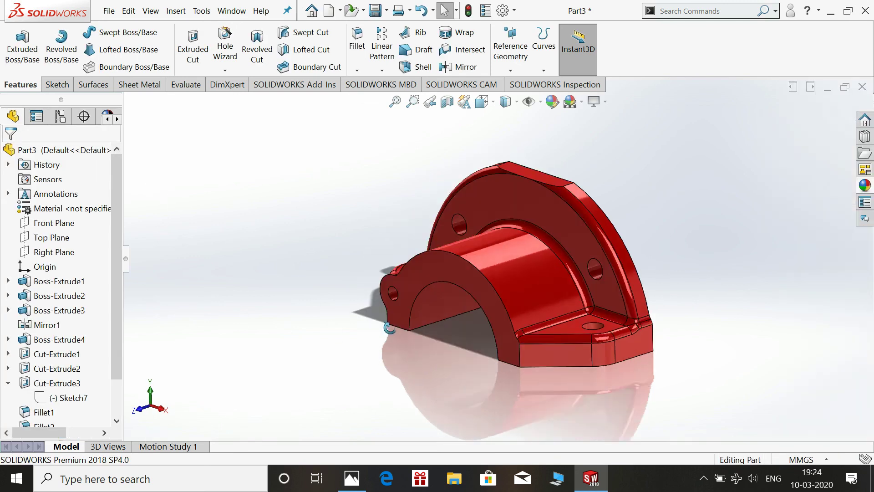
pyautogui.click(402, 341)
pyautogui.keyDown('ctrl'); pyautogui.click(465, 280); pyautogui.keyUp('ctrl')
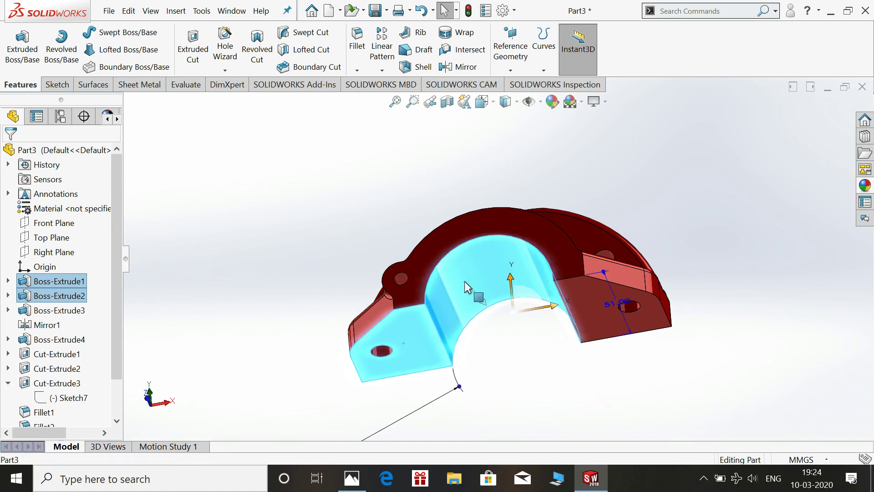
pyautogui.keyDown('ctrl'); pyautogui.click(584, 291); pyautogui.keyUp('ctrl')
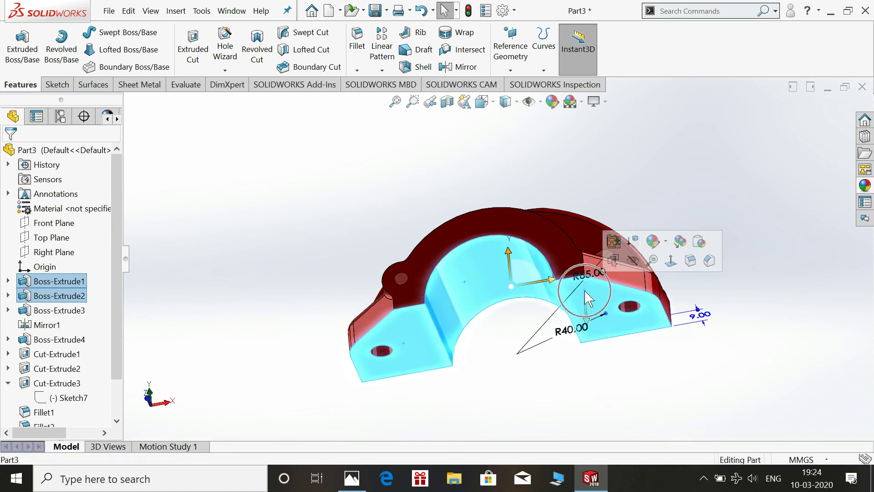
pyautogui.click(654, 246)
pyautogui.click(654, 242)
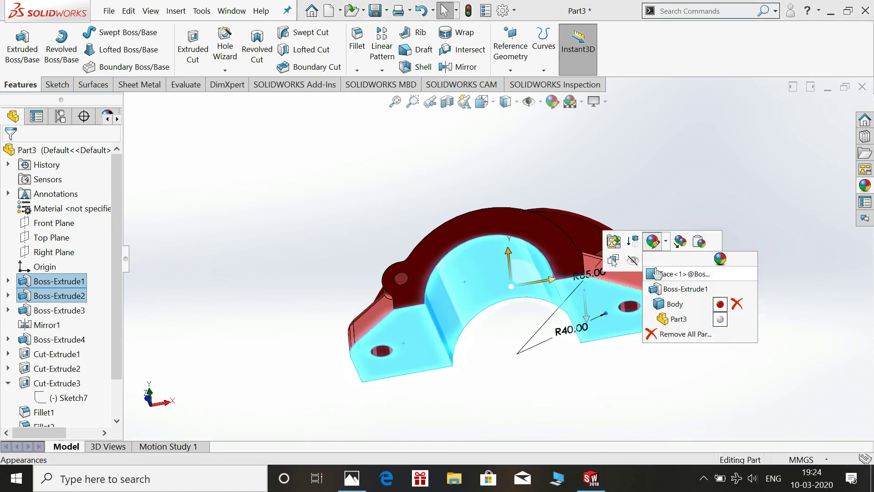
pyautogui.click(656, 274)
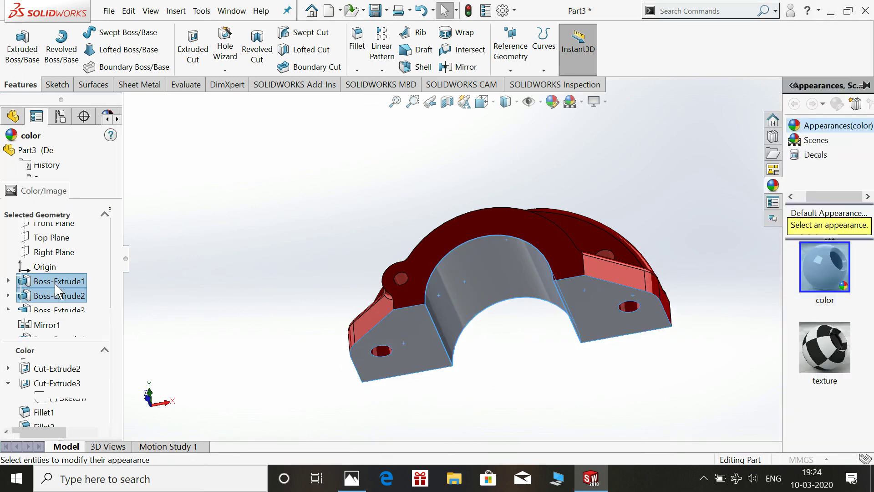
pyautogui.click(68, 427)
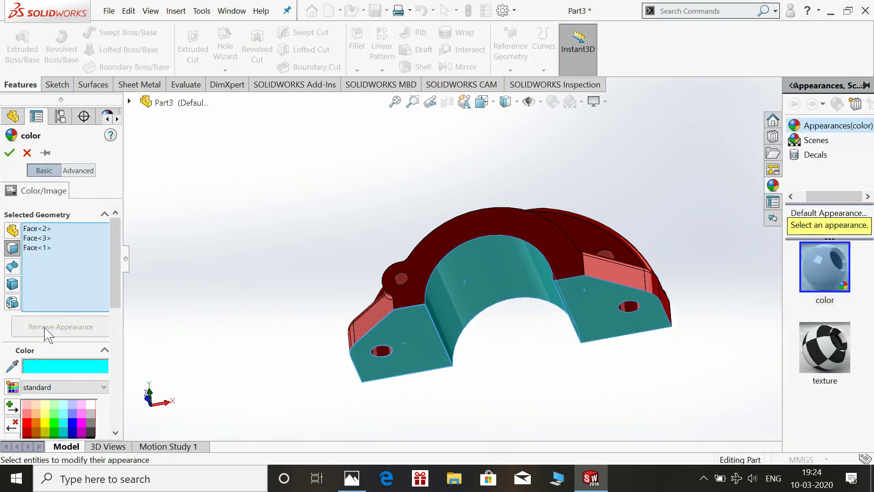
pyautogui.click(9, 153)
# Return to isometric view and compare the model with the Dust Cap reference drawing
pyautogui.press('space')
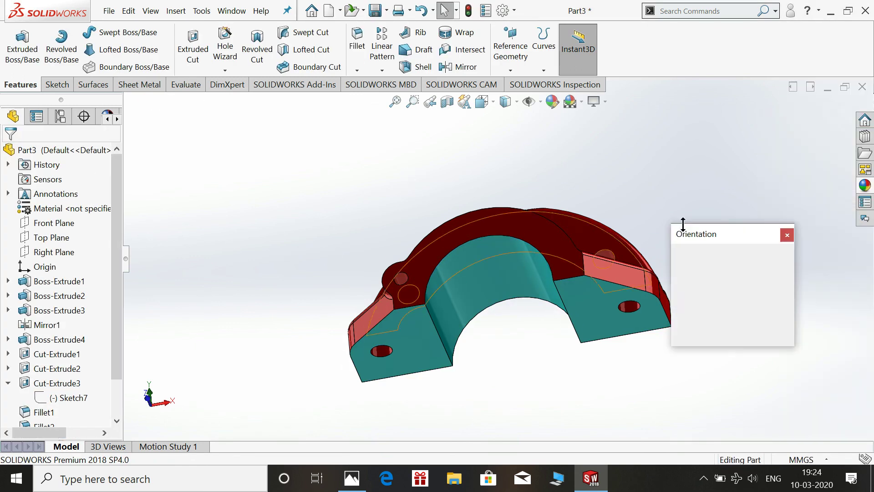
pyautogui.click(778, 277)
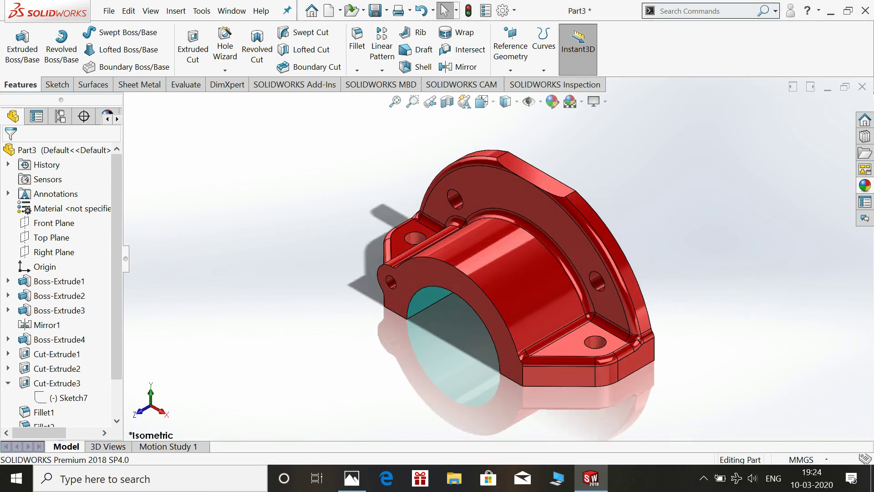
pyautogui.click(365, 484)
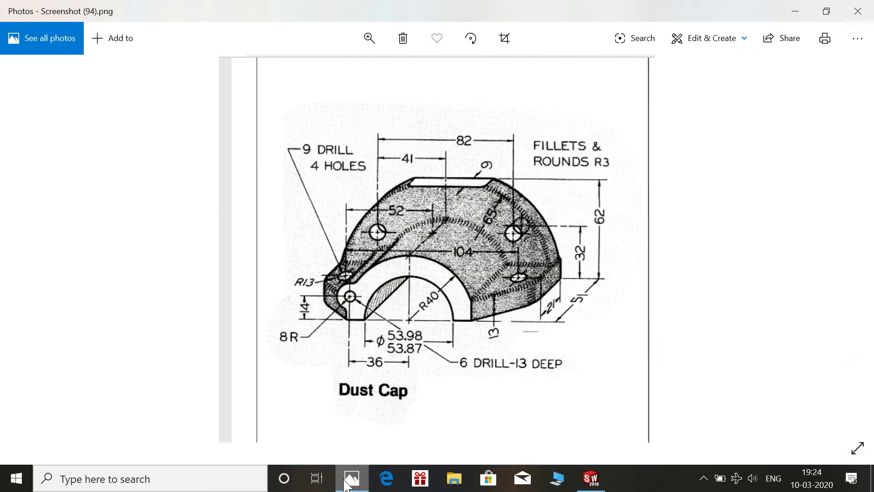
pyautogui.click(345, 483)
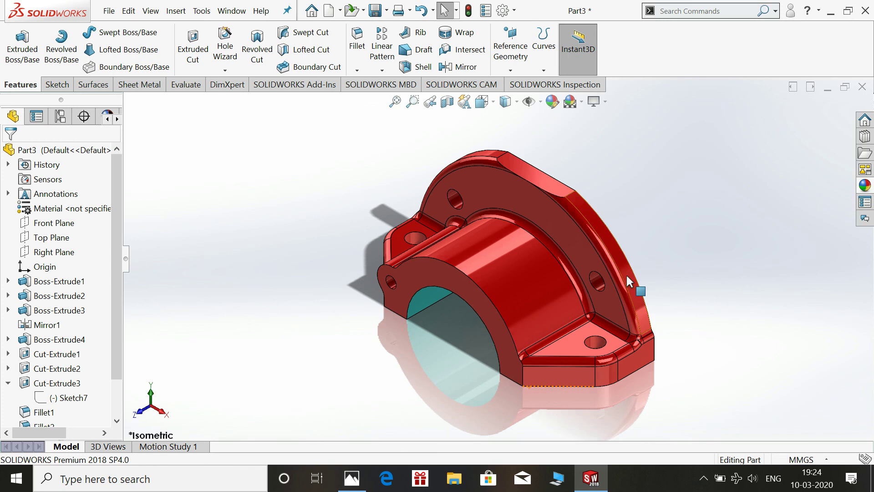